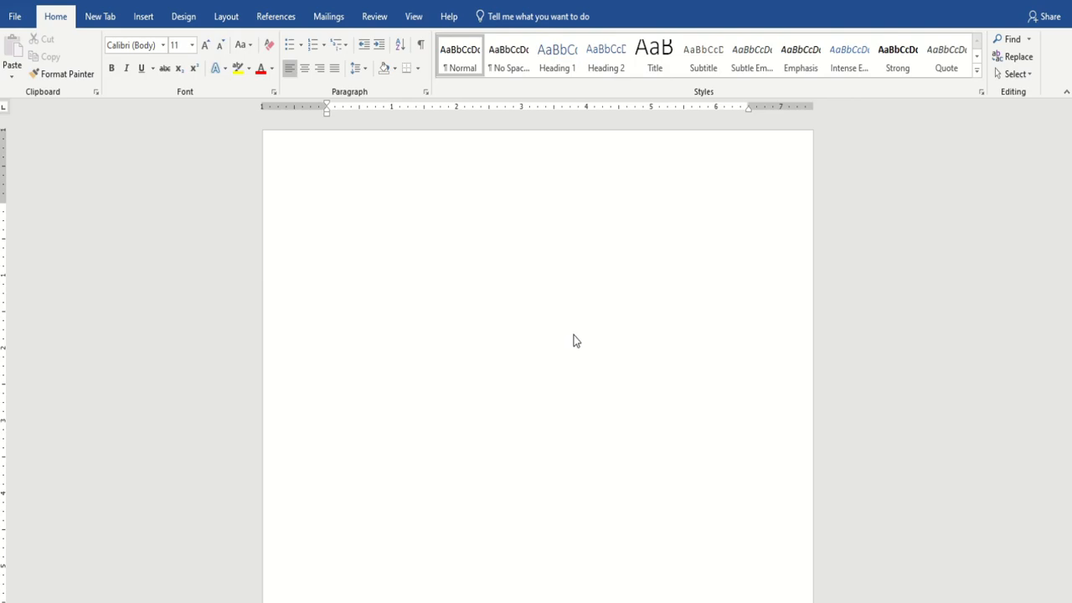
Switch the page orientation to landscape.
{"action": "left_click", "coordinate": [192, 19]}
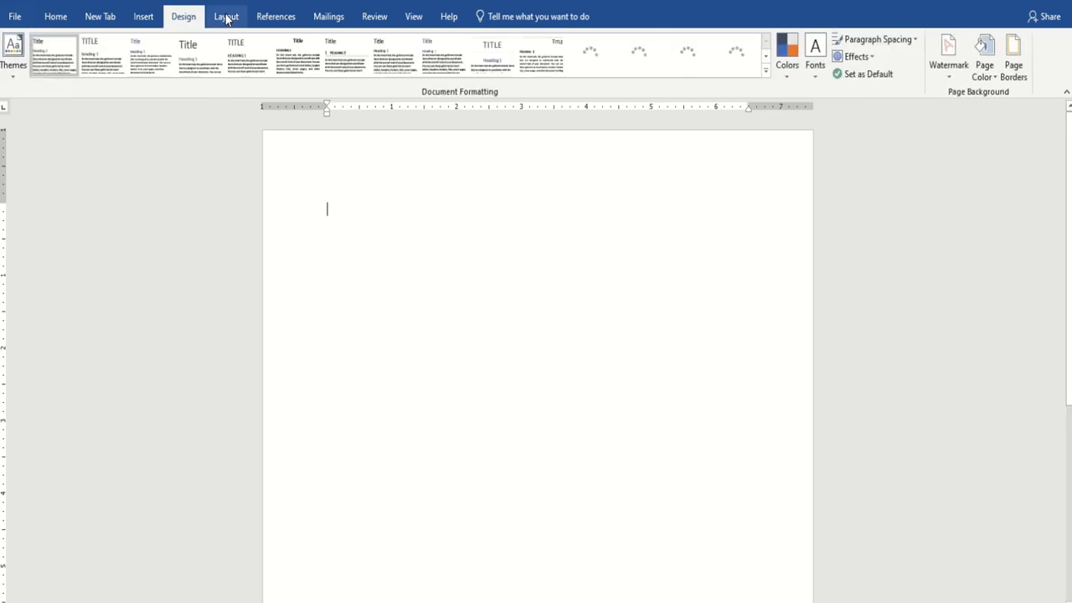
{"action": "left_click", "coordinate": [224, 19]}
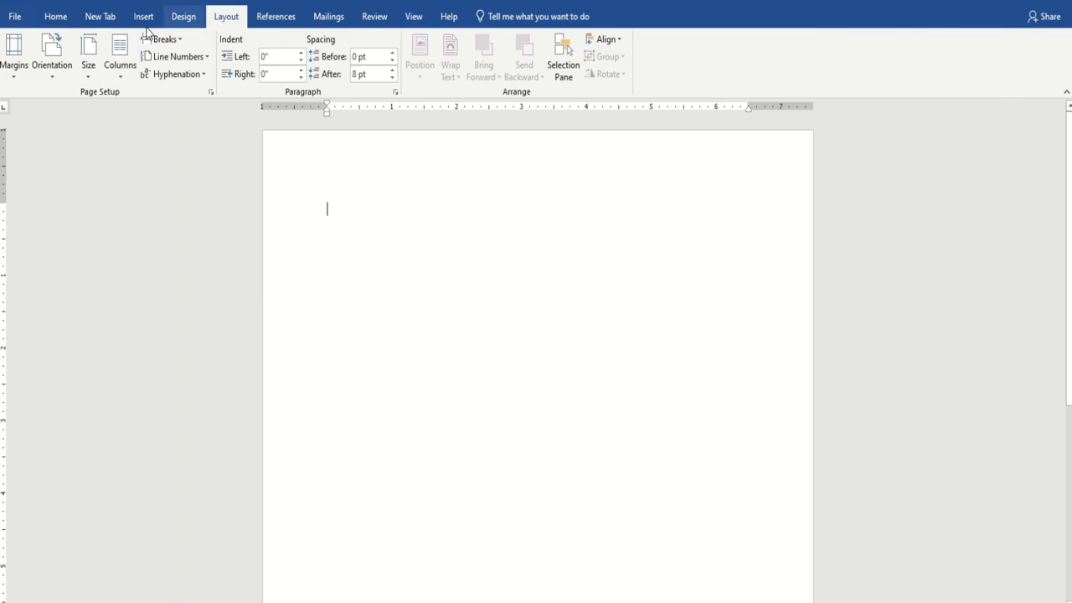
{"action": "left_click", "coordinate": [54, 77]}
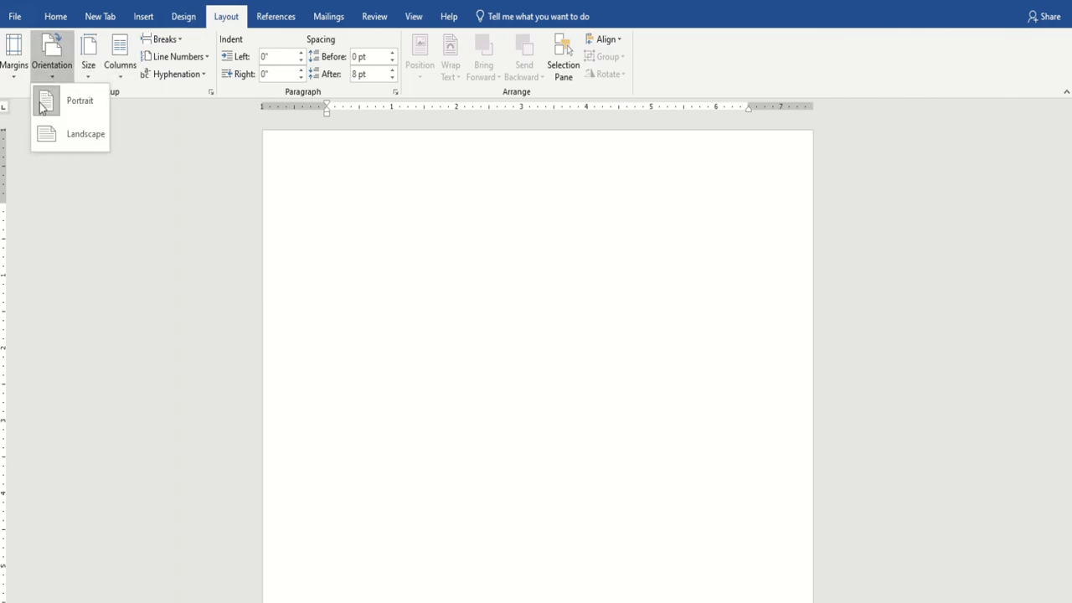
{"action": "left_click", "coordinate": [73, 140]}
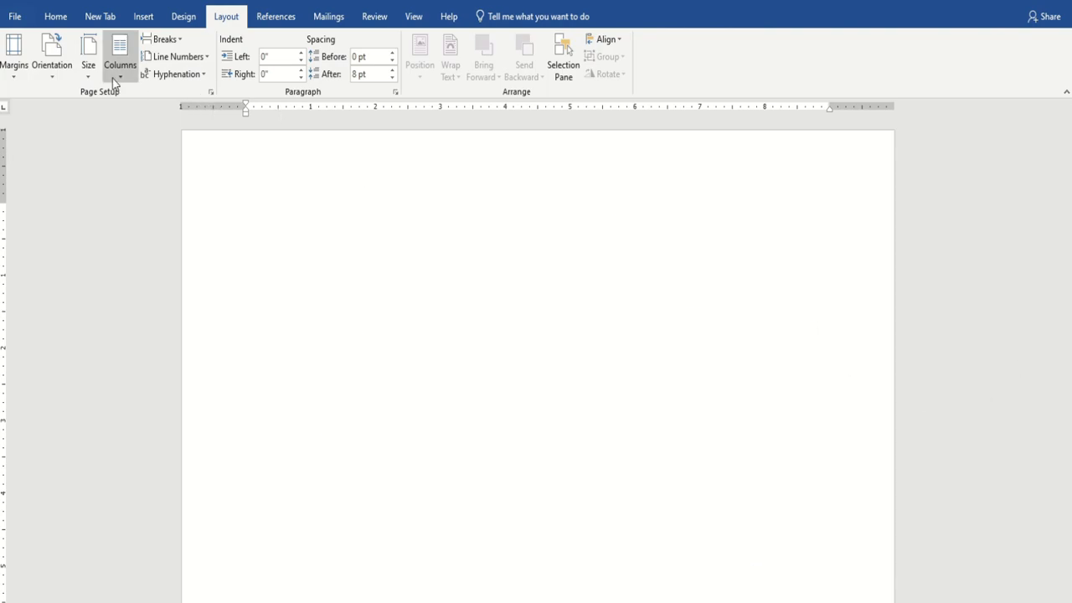
Set the paper size to A4, leaving the margins unchanged.
{"action": "left_click", "coordinate": [90, 74]}
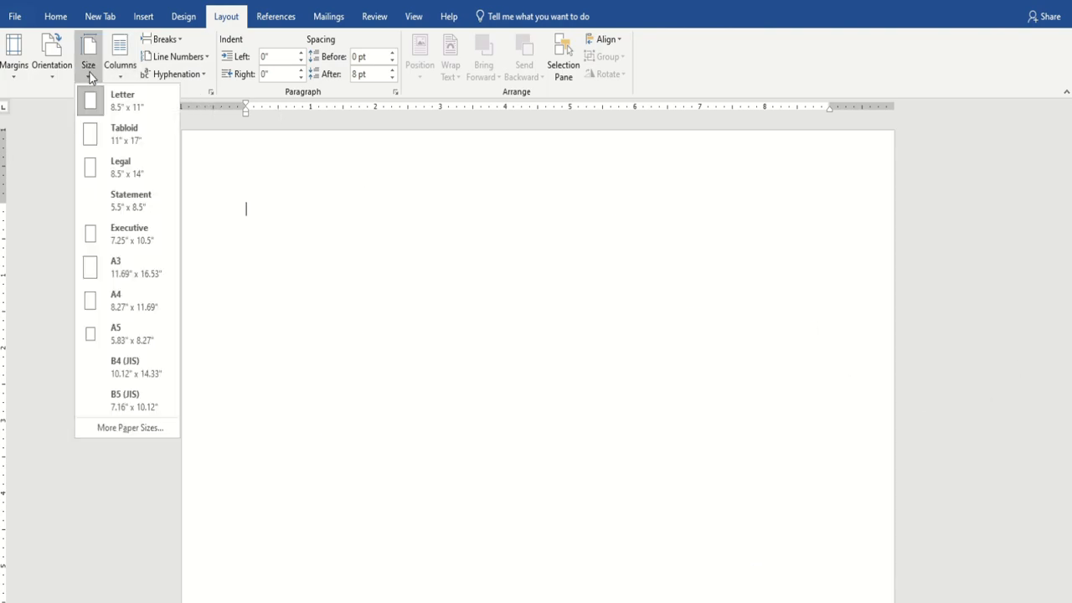
{"action": "left_click", "coordinate": [144, 300]}
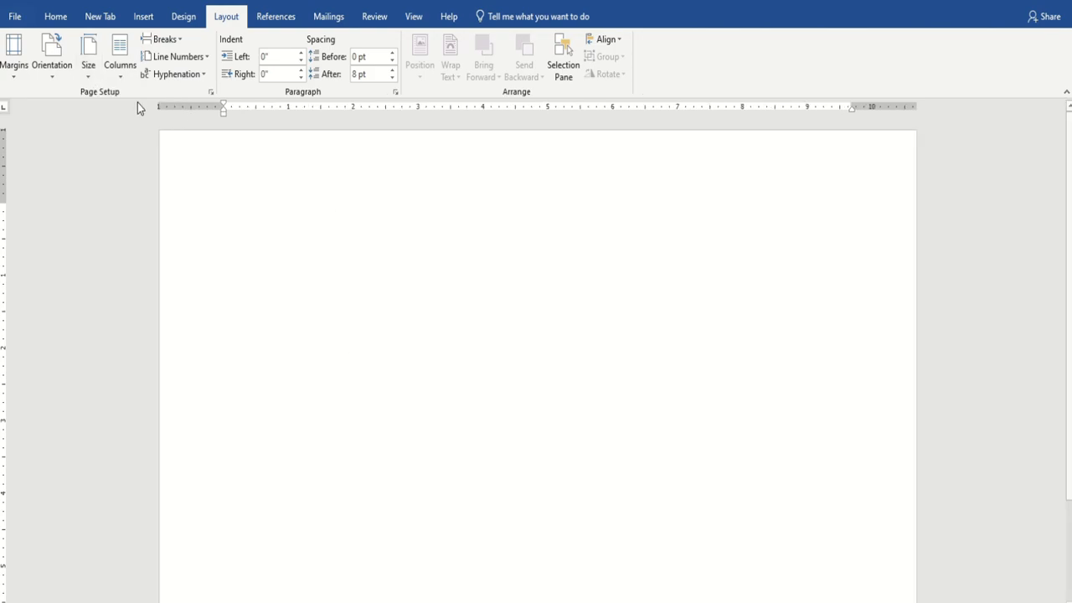
{"action": "left_click", "coordinate": [17, 73]}
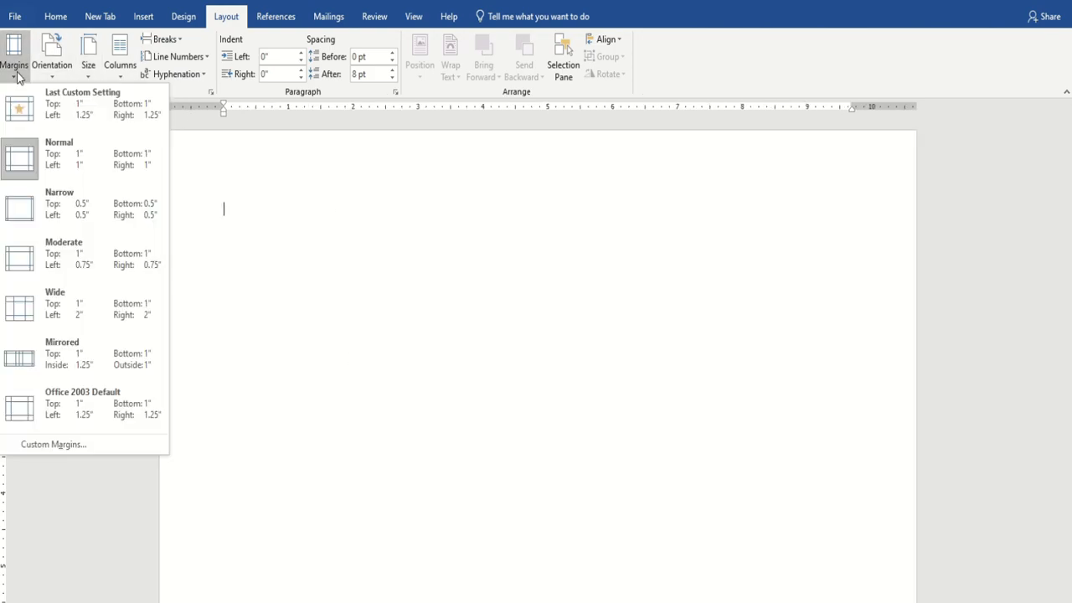
{"action": "left_click", "coordinate": [463, 323]}
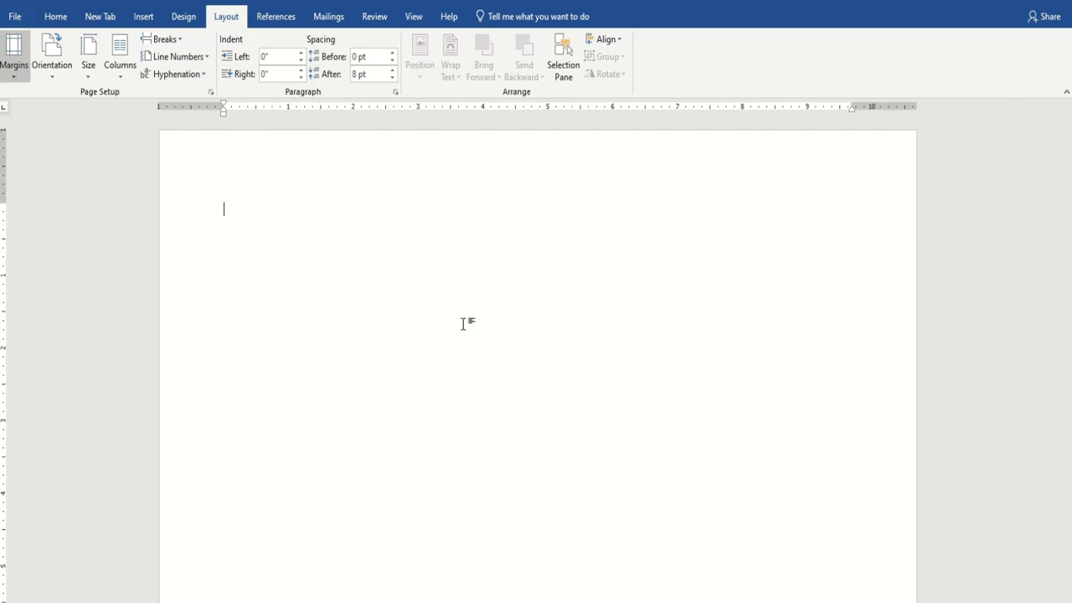
{"action": "left_click", "coordinate": [143, 19]}
Draw a rounded rectangle on the page and delete the empty drawing canvas.
{"action": "left_click", "coordinate": [203, 72]}
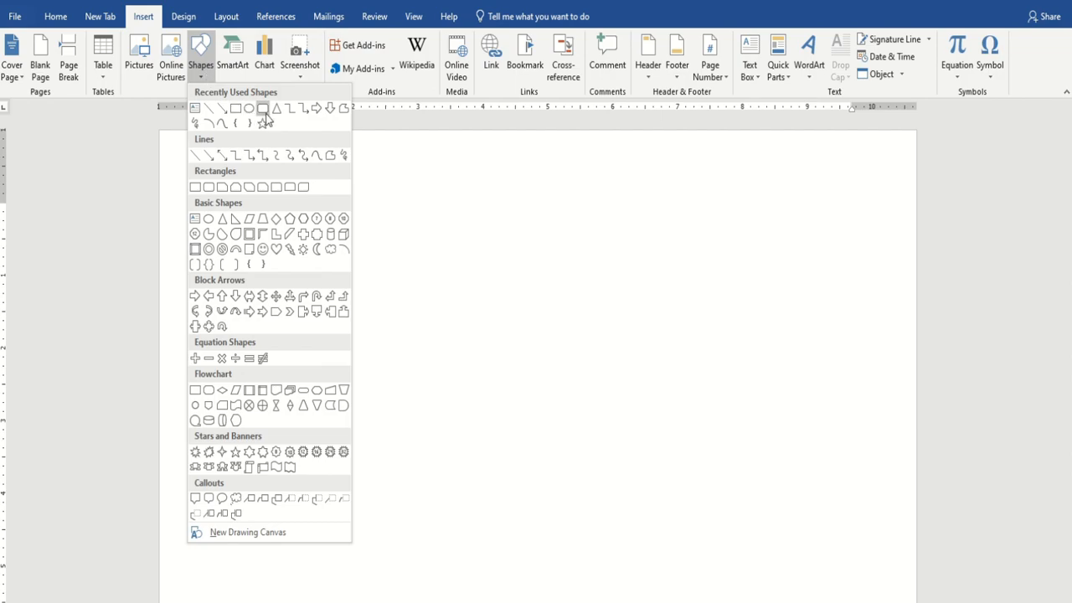
{"action": "left_click", "coordinate": [262, 109]}
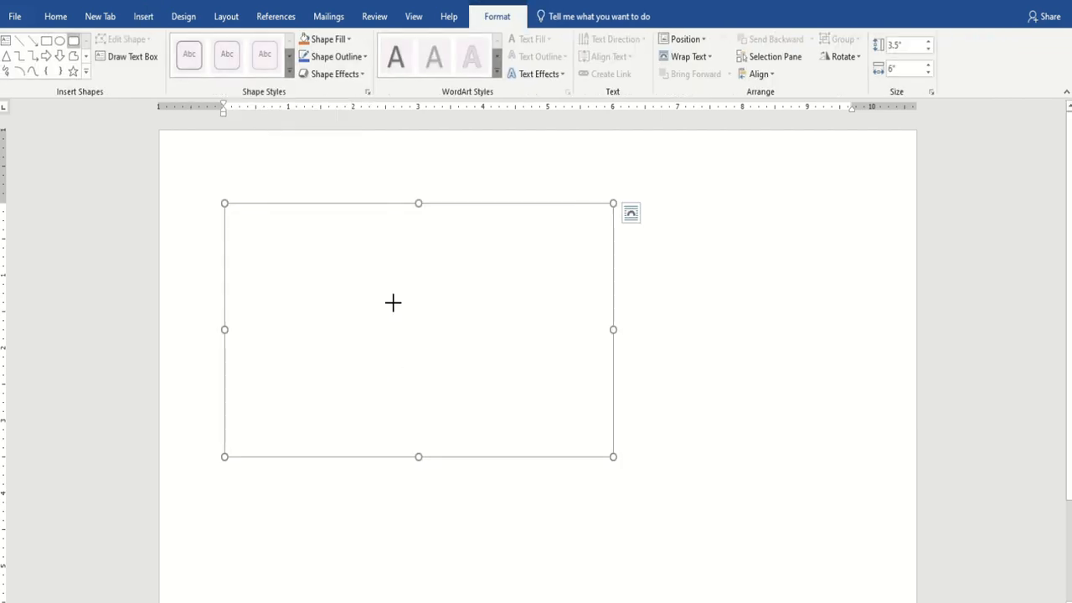
{"action": "mouse_move", "coordinate": [661, 292]}
{"action": "left_mouse_down"}
{"action": "mouse_move", "coordinate": [760, 390]}
{"action": "mouse_move", "coordinate": [843, 427]}
{"action": "left_mouse_up"}
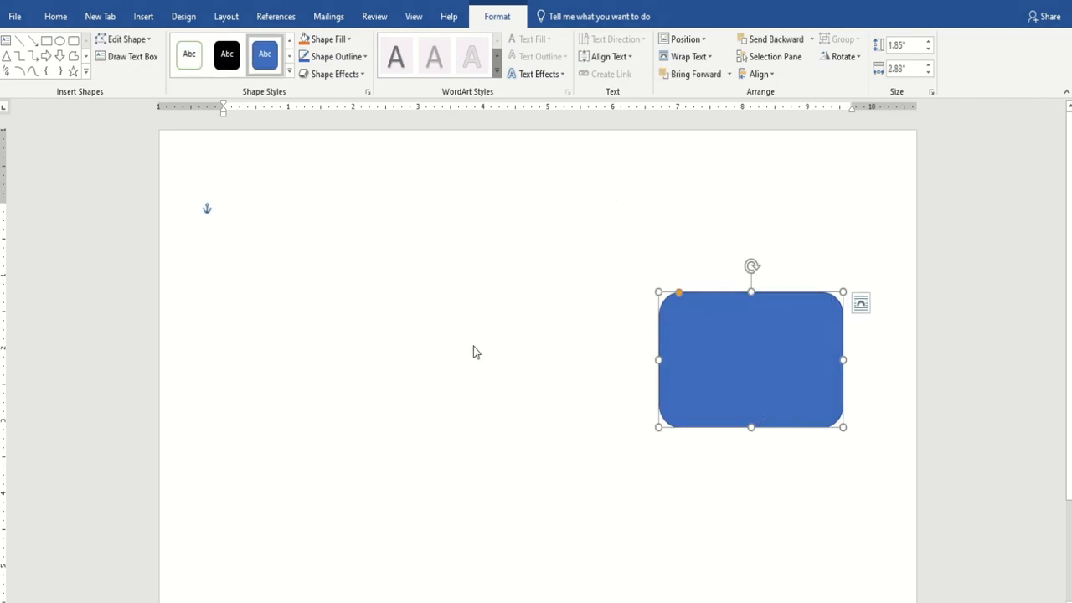
{"action": "left_click", "coordinate": [473, 346]}
{"action": "key", "text": "Delete"}
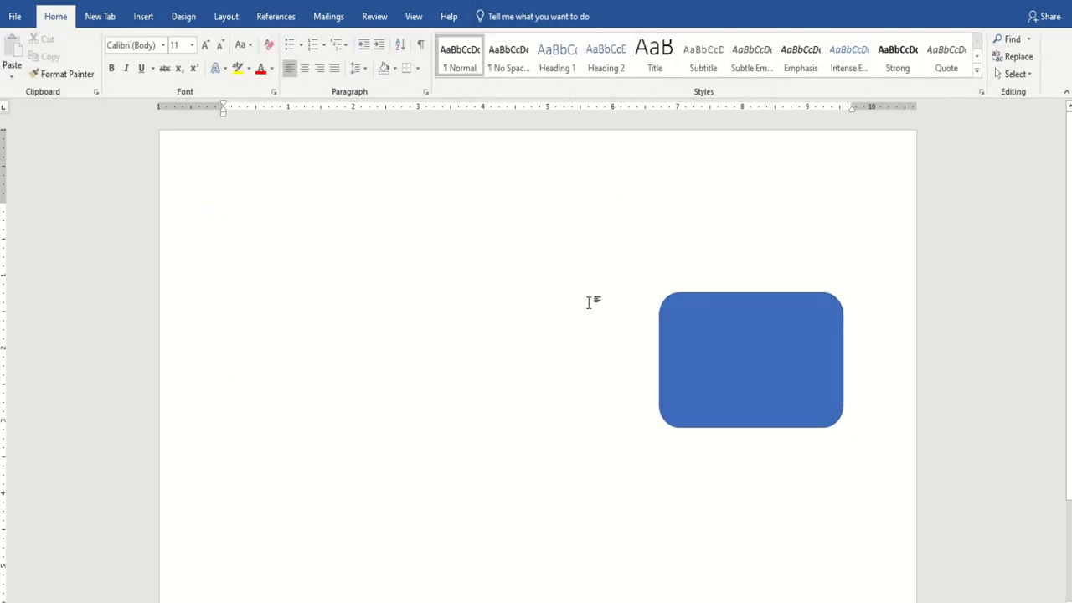
Move and enlarge the rounded rectangle to 3.37 inches tall across the page.
{"action": "left_click", "coordinate": [687, 354]}
{"action": "left_click_drag", "start_coordinate": [703, 354], "coordinate": [349, 306]}
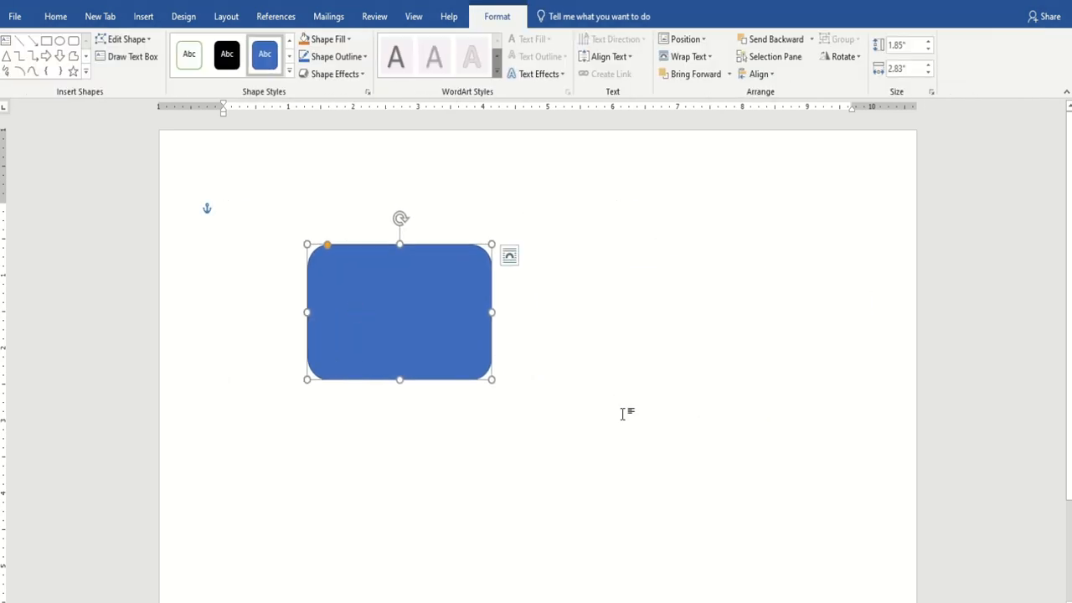
{"action": "left_click_drag", "start_coordinate": [492, 377], "coordinate": [837, 494]}
{"action": "left_click_drag", "start_coordinate": [309, 369], "coordinate": [209, 368]}
{"action": "left_click_drag", "start_coordinate": [610, 356], "coordinate": [600, 351]}
{"action": "mouse_move", "coordinate": [520, 494]}
{"action": "left_mouse_down"}
{"action": "mouse_move", "coordinate": [522, 519]}
{"action": "mouse_move", "coordinate": [523, 489]}
{"action": "left_mouse_up"}
{"action": "left_click_drag", "start_coordinate": [595, 301], "coordinate": [603, 329]}
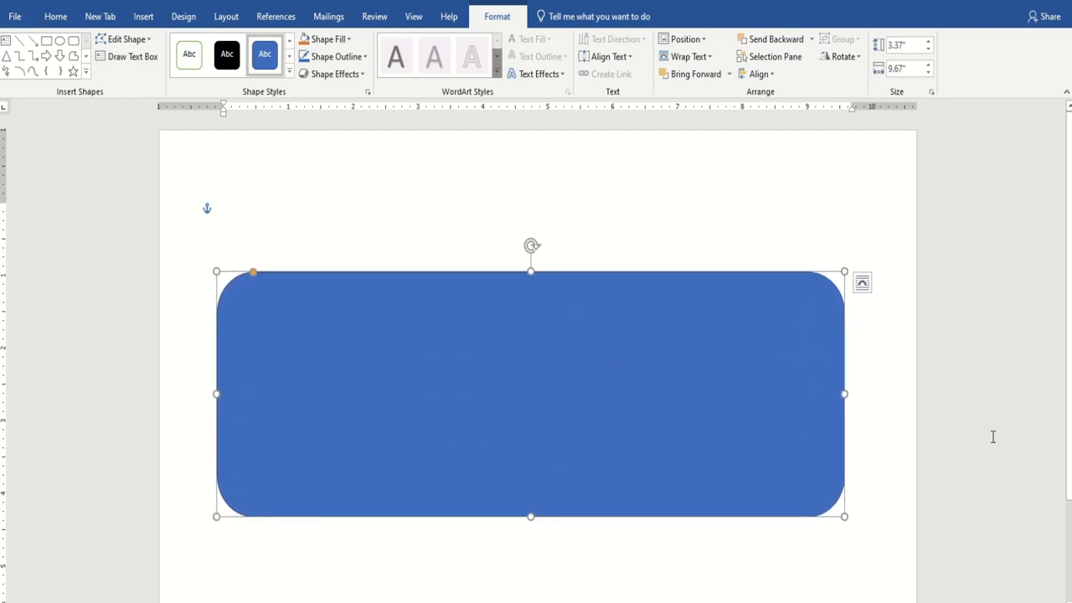
Widen the rectangle to 10.28 inches on both sides and tighten its corner radius.
{"action": "left_click", "coordinate": [847, 396]}
{"action": "left_click", "coordinate": [811, 399]}
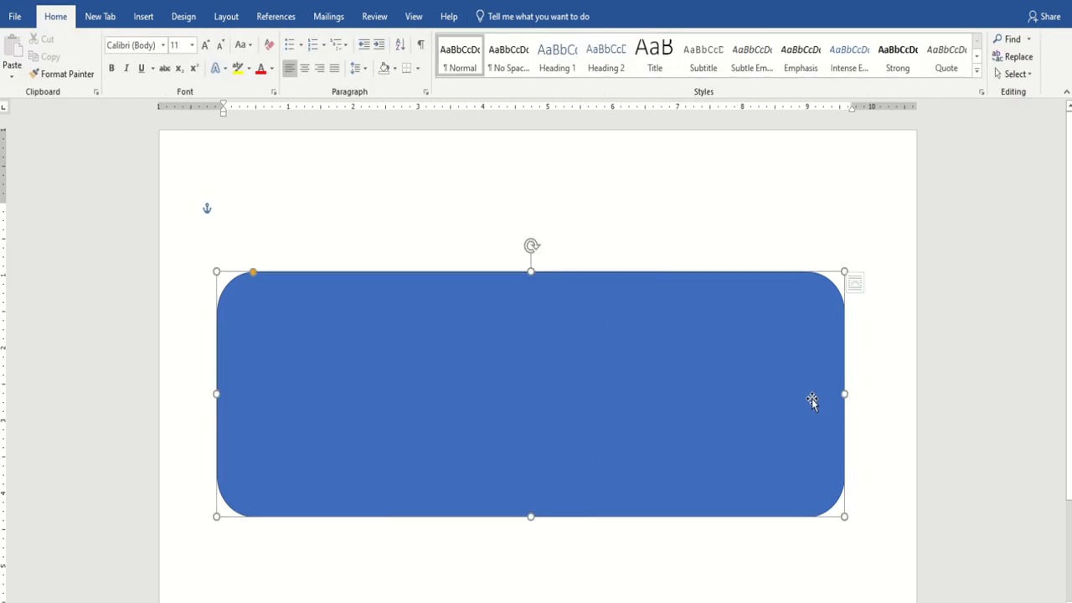
{"action": "left_click_drag", "start_coordinate": [845, 394], "coordinate": [862, 394]}
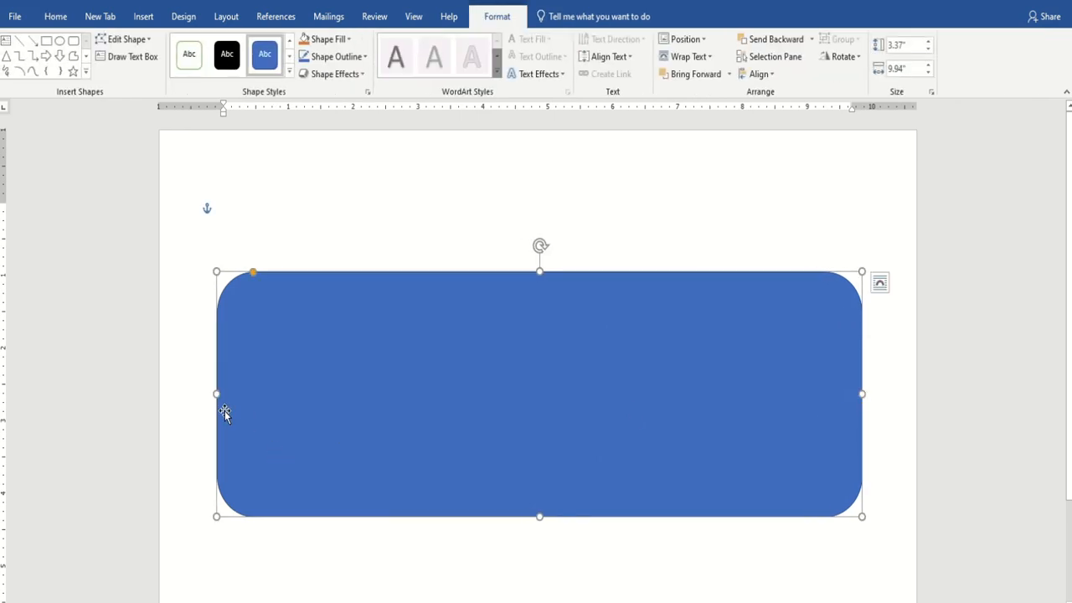
{"action": "left_click_drag", "start_coordinate": [217, 393], "coordinate": [195, 393]}
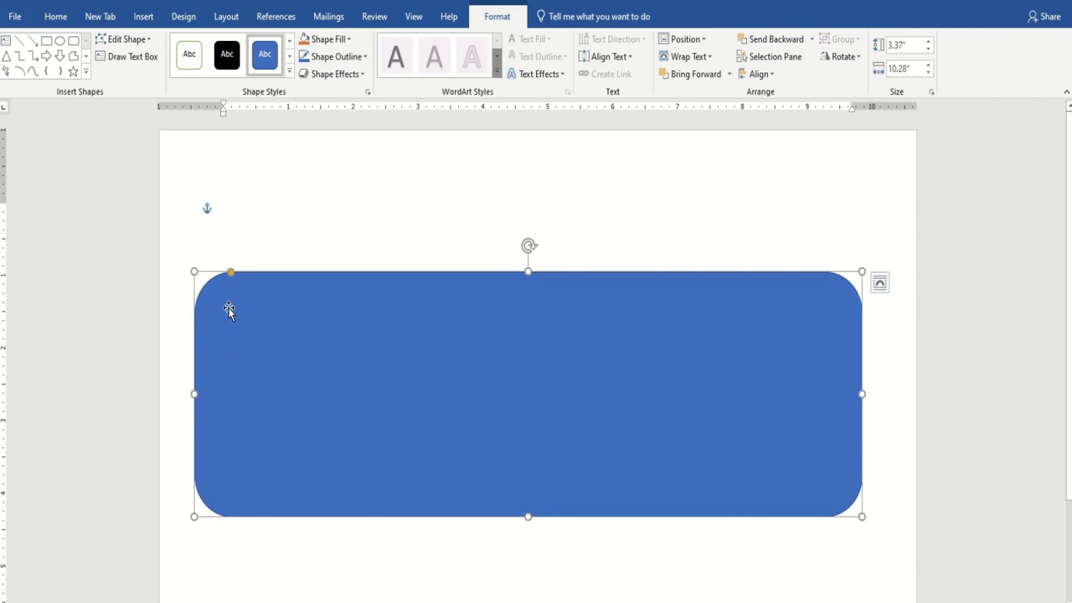
{"action": "left_click_drag", "start_coordinate": [231, 273], "coordinate": [221, 277]}
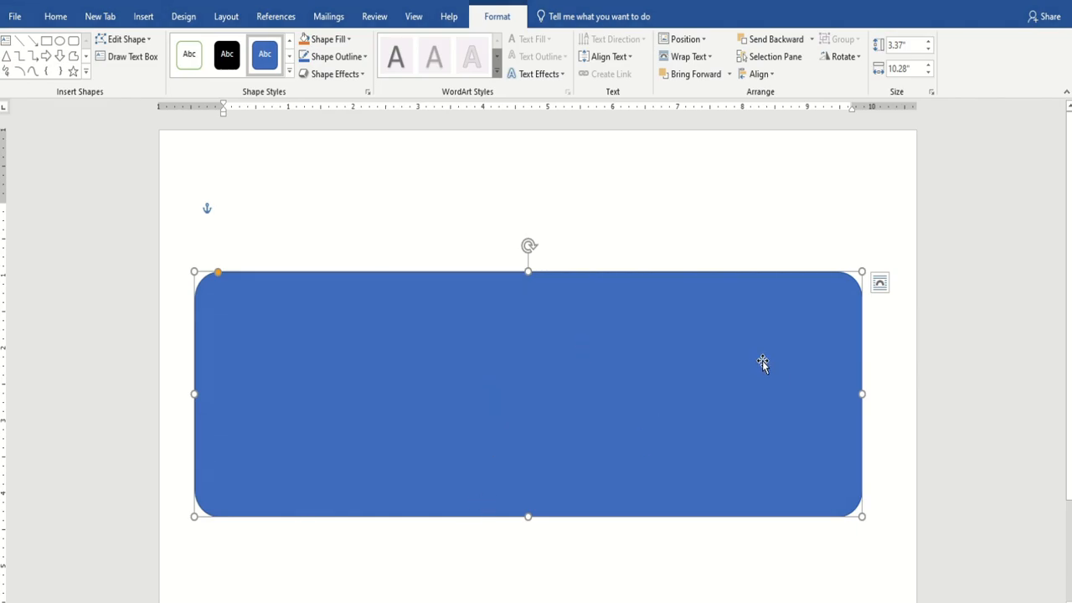
Give the rectangle a dark navy 3 pt outline.
{"action": "left_click", "coordinate": [364, 57]}
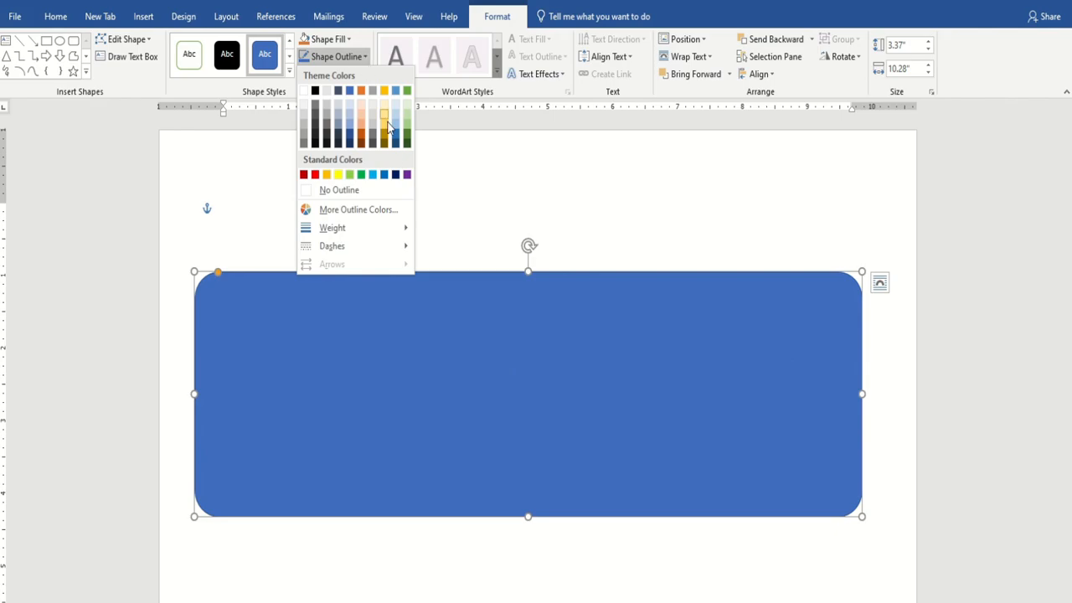
{"action": "left_click", "coordinate": [397, 174]}
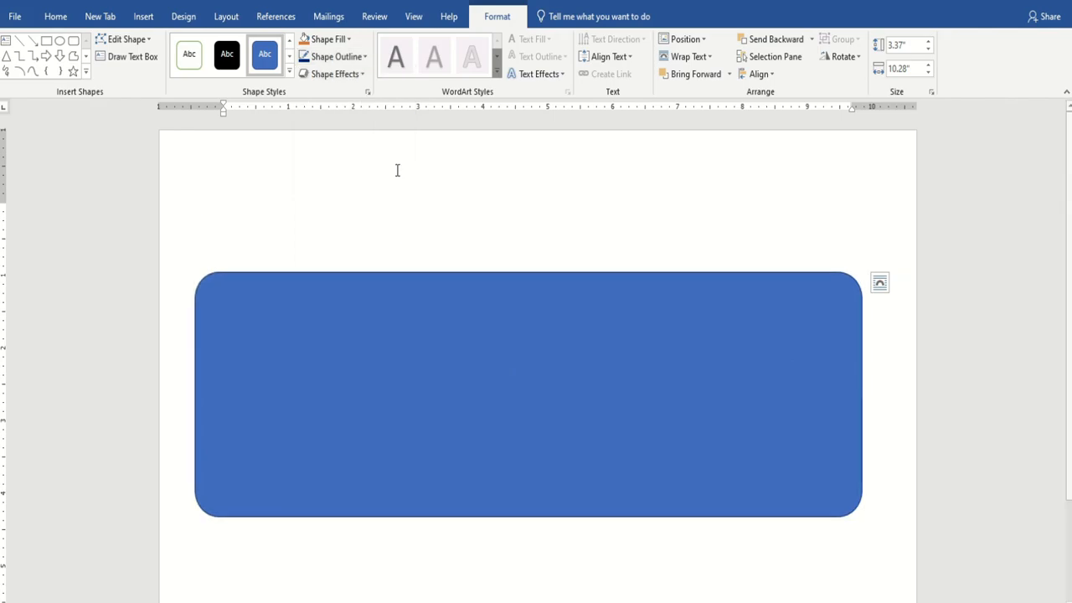
{"action": "left_click", "coordinate": [365, 57]}
{"action": "mouse_move", "coordinate": [371, 225]}
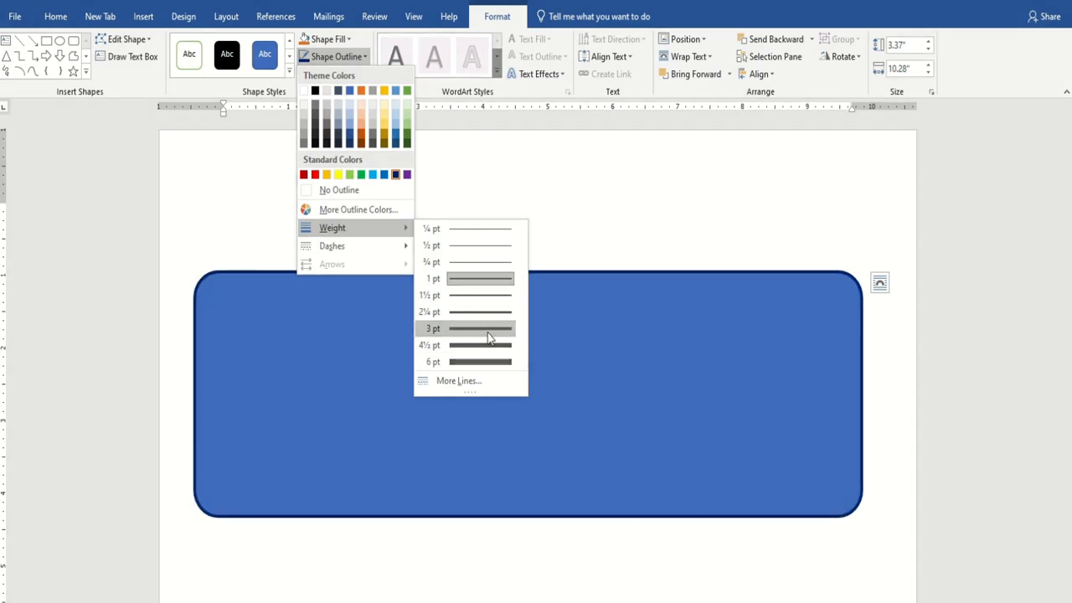
{"action": "left_click", "coordinate": [487, 344]}
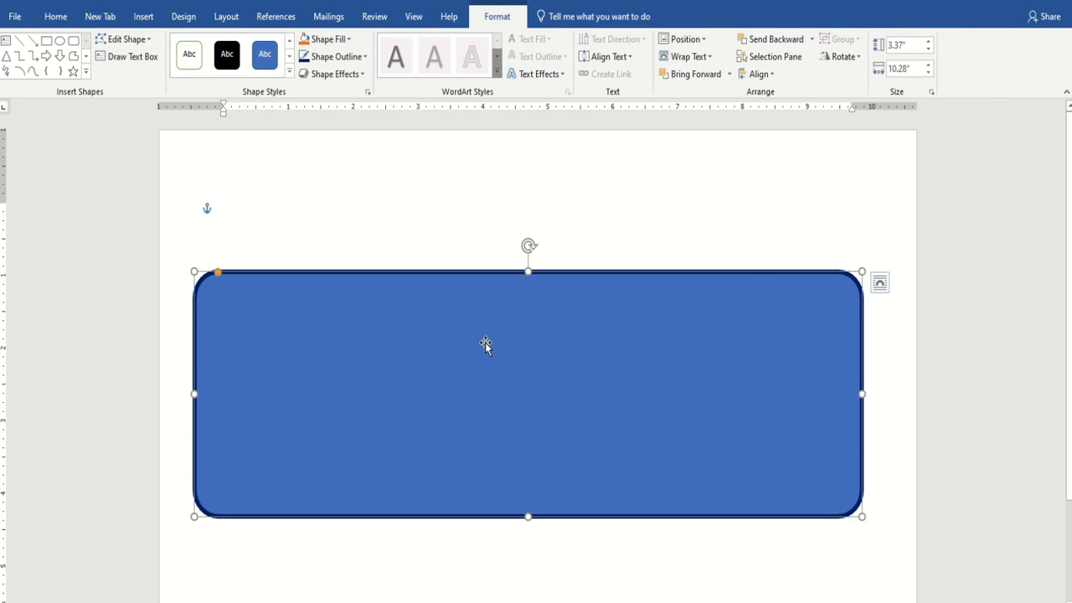
Fill the rectangle with Blue Accent Lighter 40% and open More Gradients settings.
{"action": "left_click", "coordinate": [350, 40]}
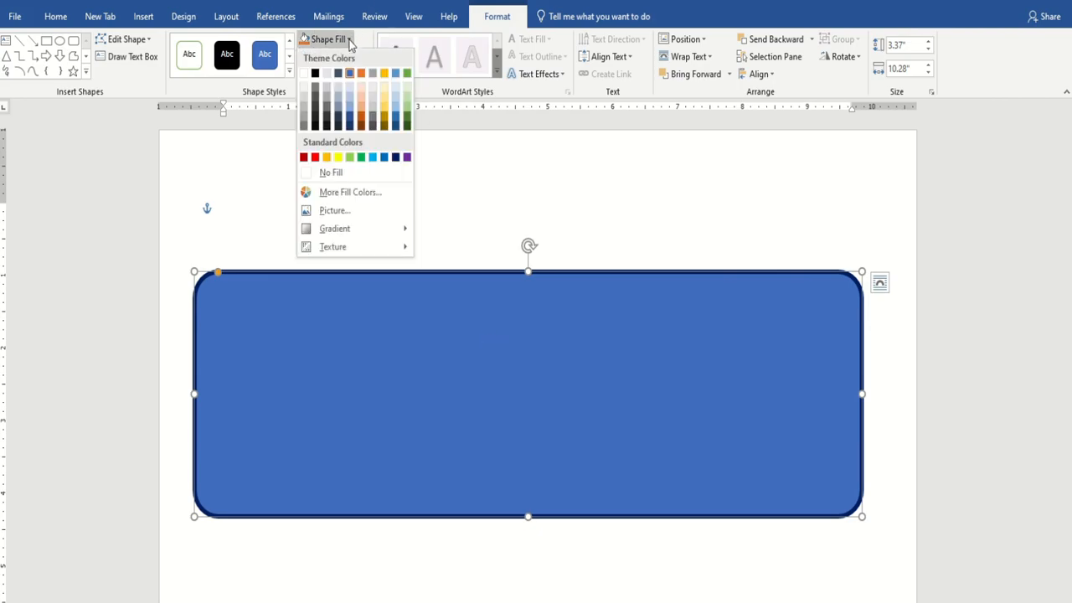
{"action": "mouse_move", "coordinate": [350, 229]}
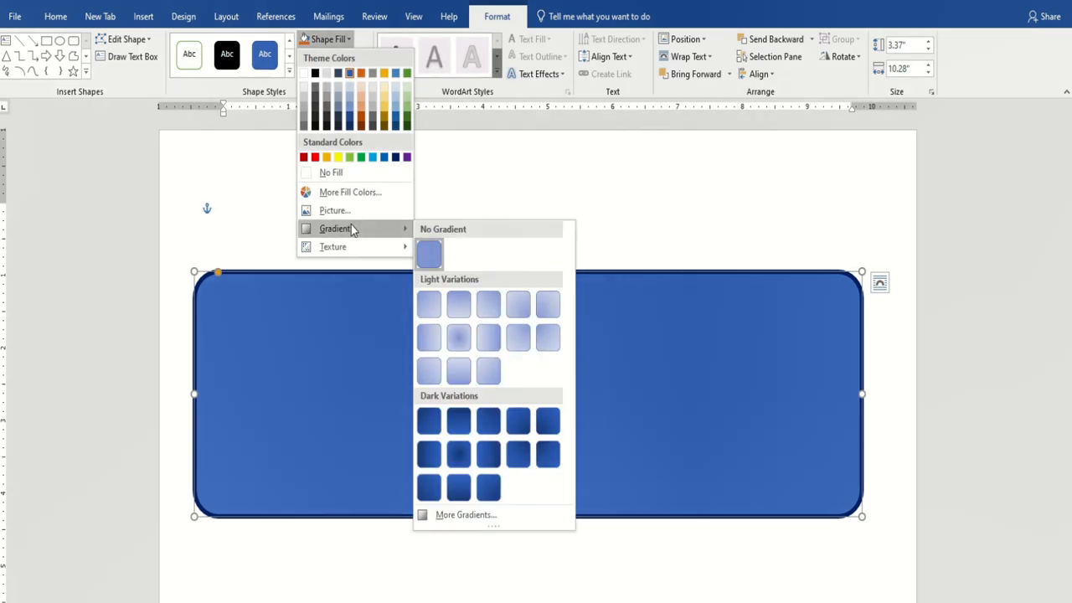
{"action": "left_click", "coordinate": [398, 117]}
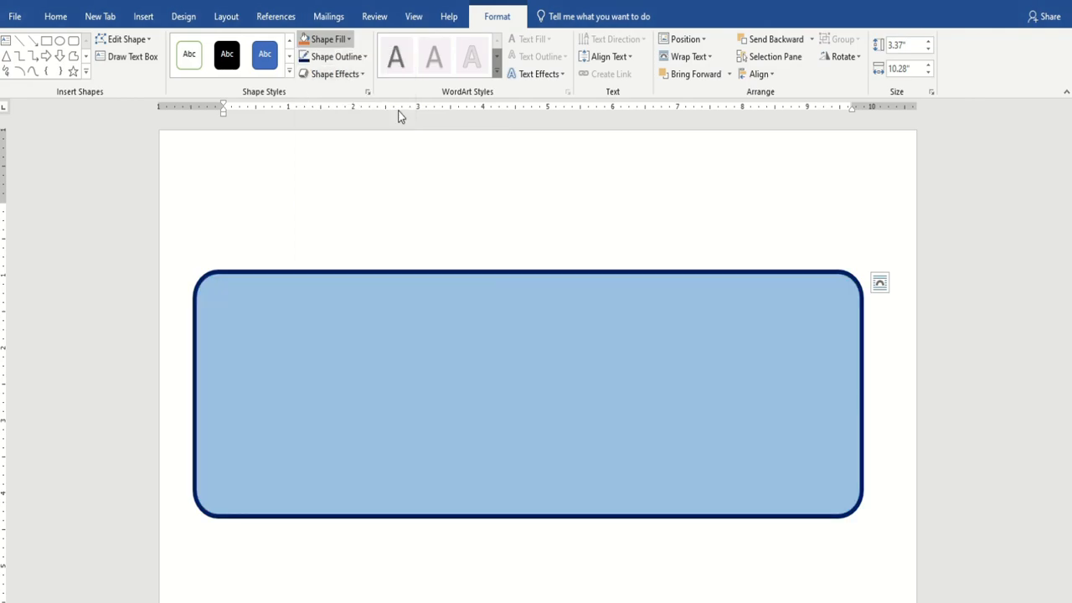
{"action": "left_click", "coordinate": [349, 44]}
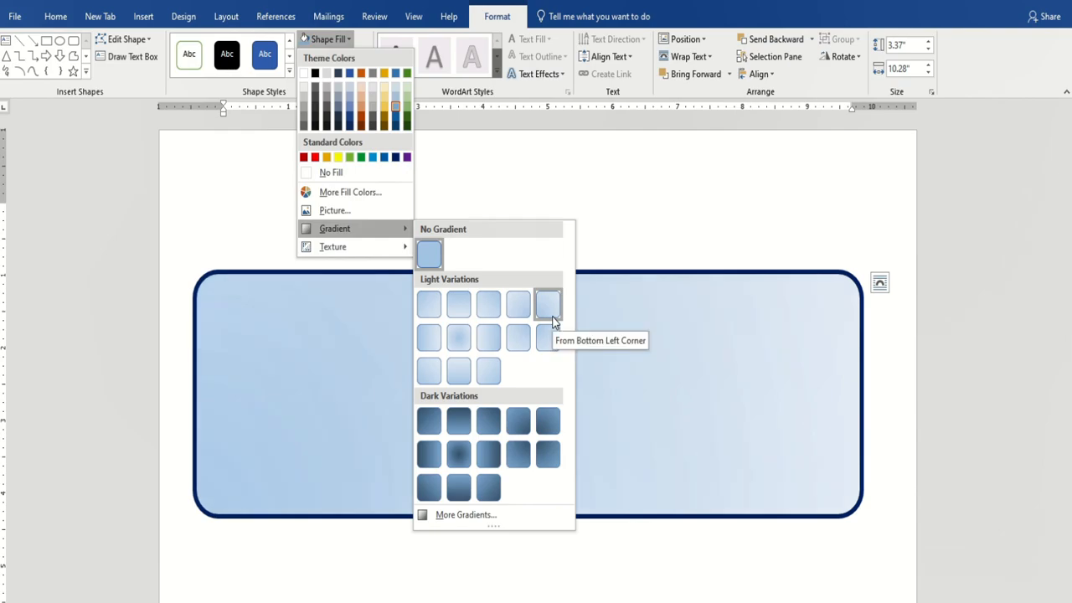
{"action": "left_click", "coordinate": [464, 515]}
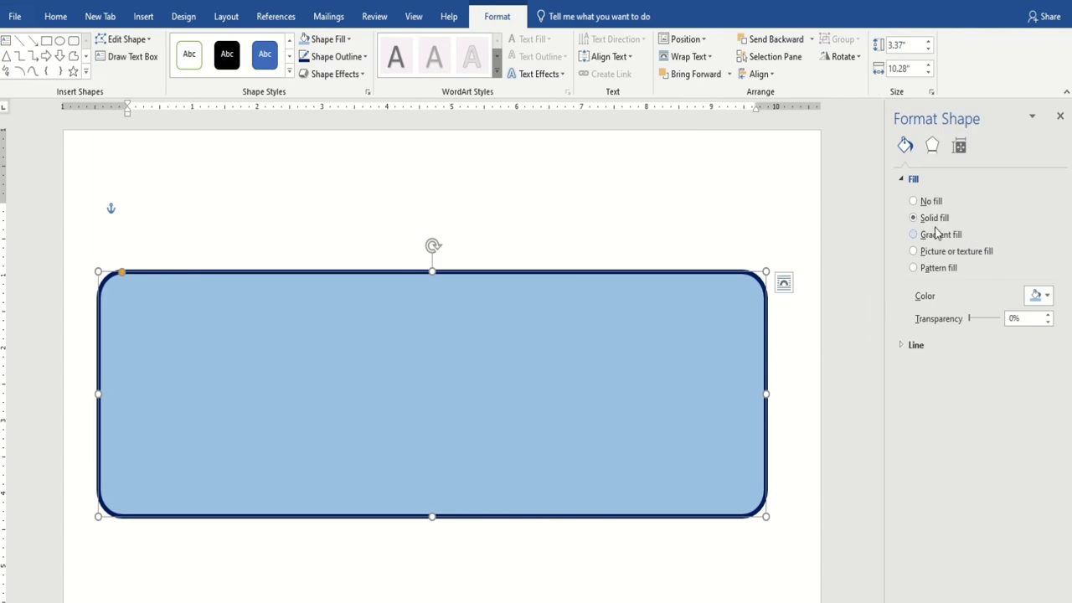
Switch the fill to a gradient with Linear Diagonal 45° direction.
{"action": "left_click", "coordinate": [944, 235]}
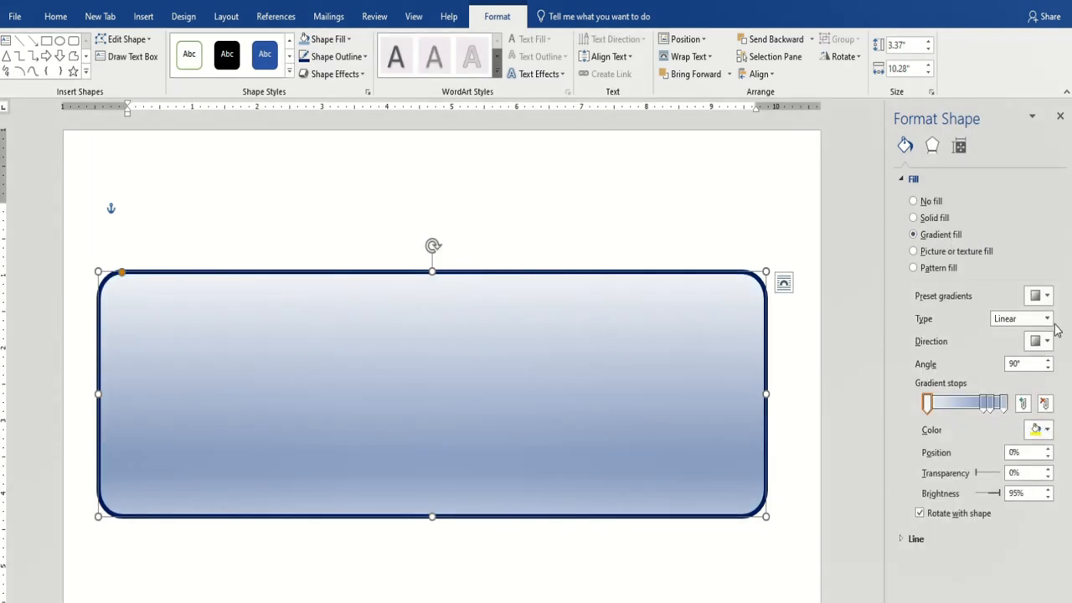
{"action": "left_click", "coordinate": [1047, 297]}
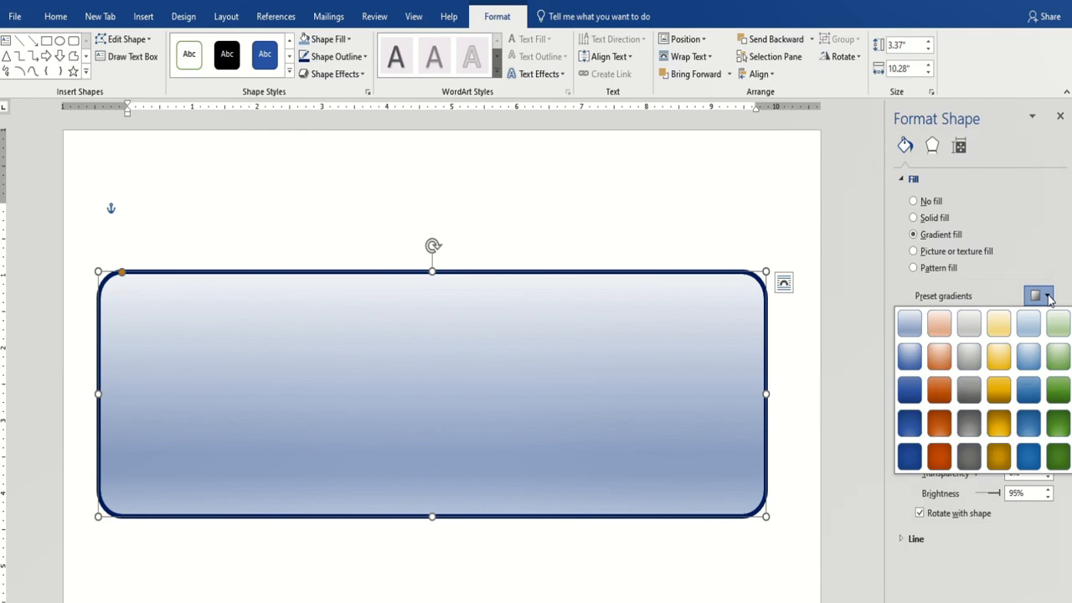
{"action": "left_click", "coordinate": [1047, 297]}
{"action": "left_click", "coordinate": [1042, 340]}
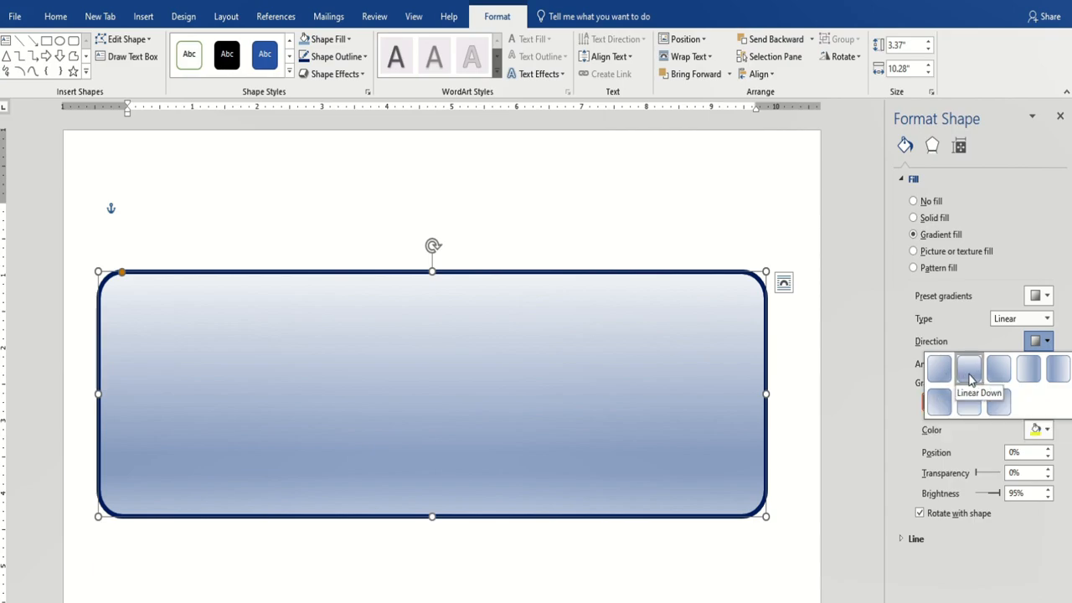
{"action": "left_click", "coordinate": [939, 370]}
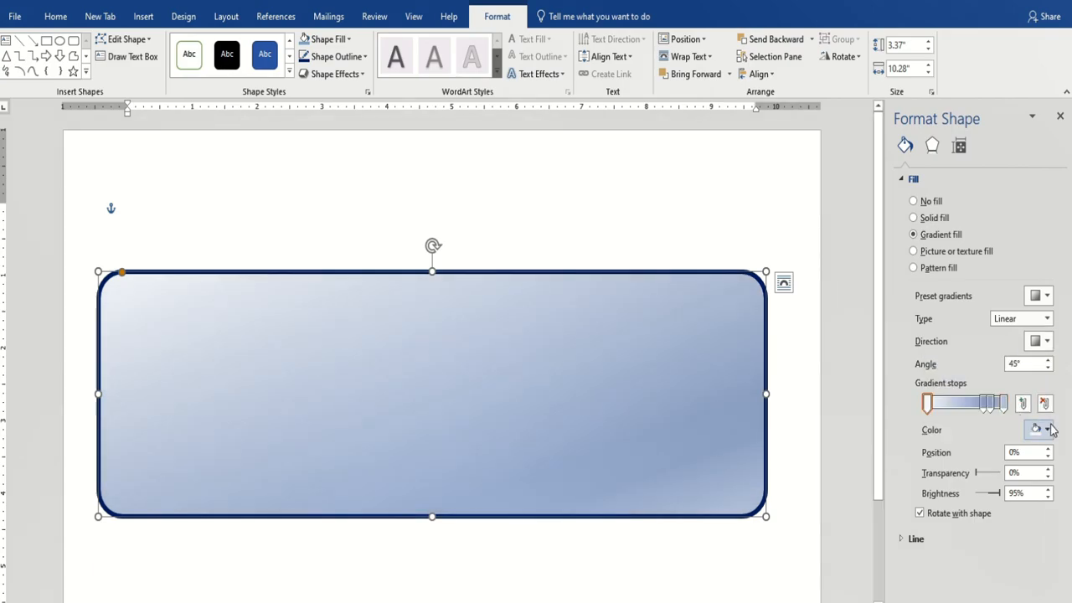
Recolour each gradient stop with blue theme shades, from near-white to medium blue.
{"action": "left_click", "coordinate": [1047, 430]}
{"action": "left_click", "coordinate": [1046, 430]}
{"action": "left_click", "coordinate": [986, 404]}
{"action": "left_click", "coordinate": [1046, 429]}
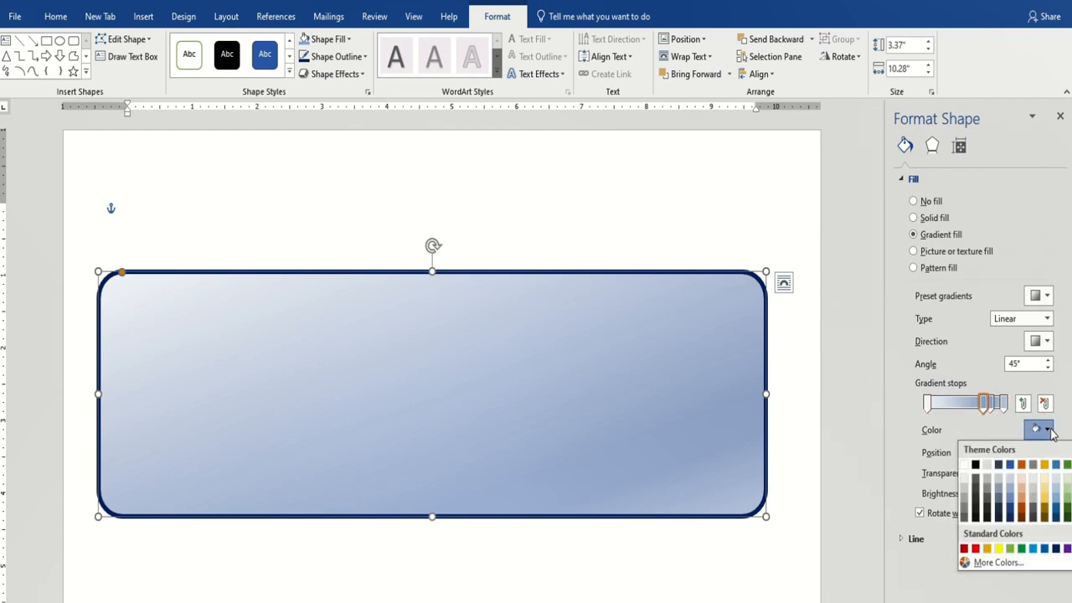
{"action": "left_click", "coordinate": [1059, 502]}
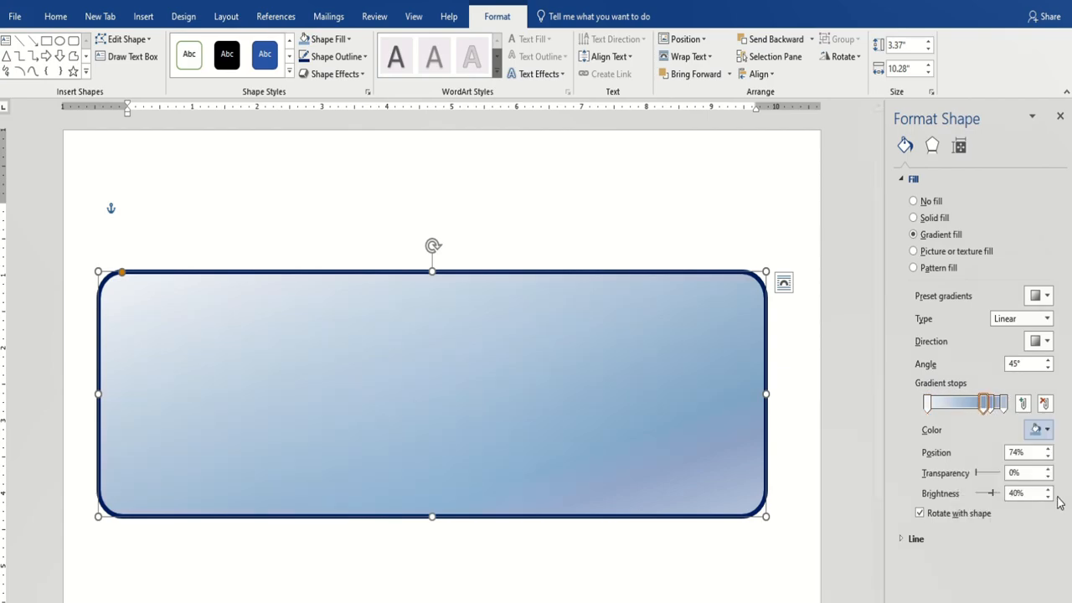
{"action": "left_click", "coordinate": [991, 404]}
{"action": "left_click", "coordinate": [1046, 429]}
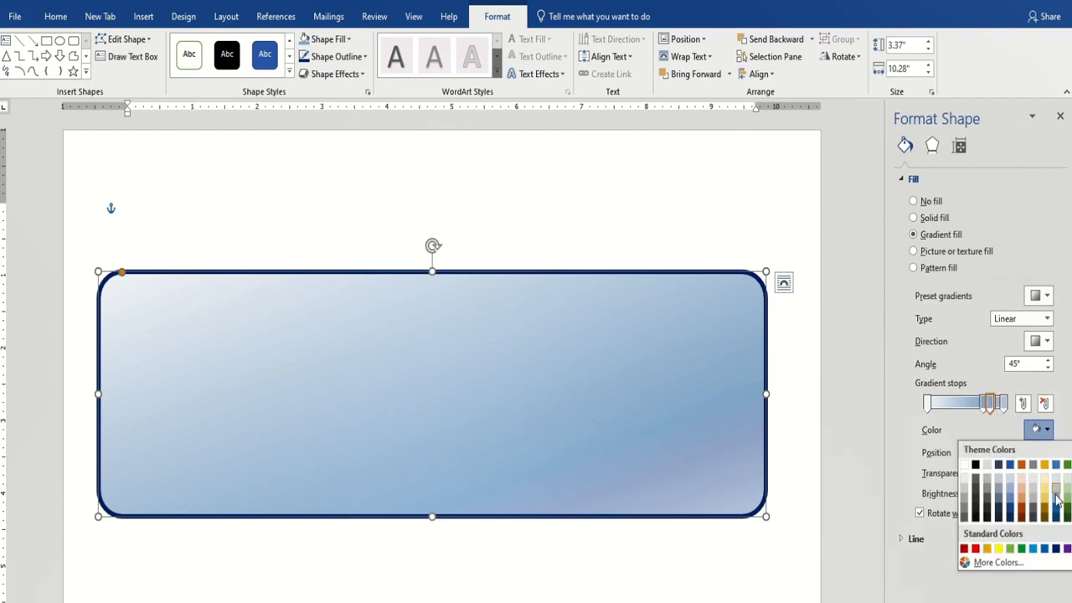
{"action": "left_click", "coordinate": [1056, 517]}
{"action": "left_click", "coordinate": [1003, 403]}
{"action": "left_click", "coordinate": [1046, 430]}
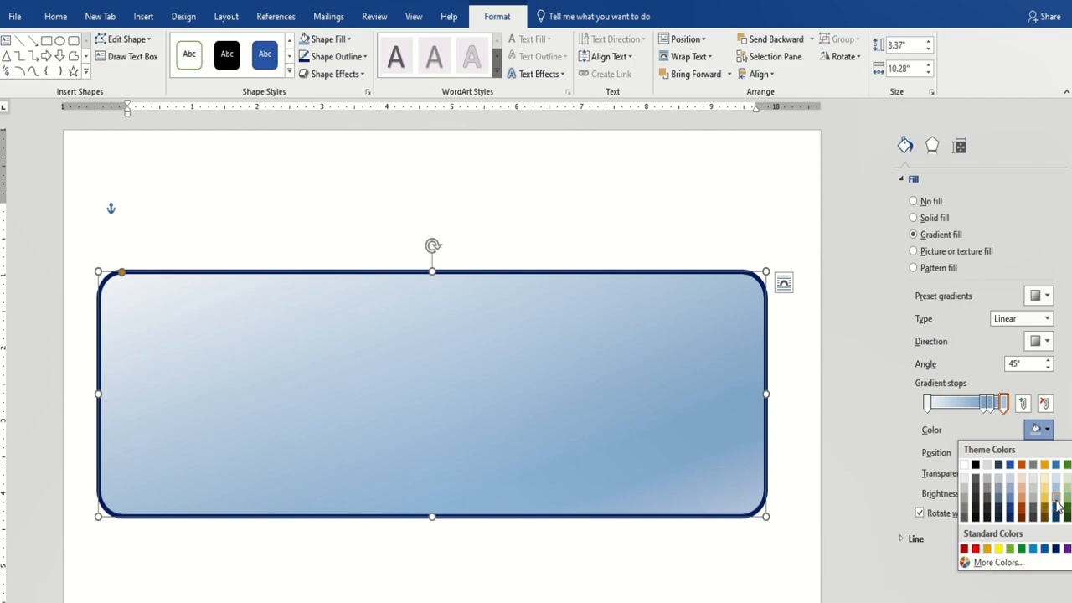
{"action": "left_click", "coordinate": [1057, 505]}
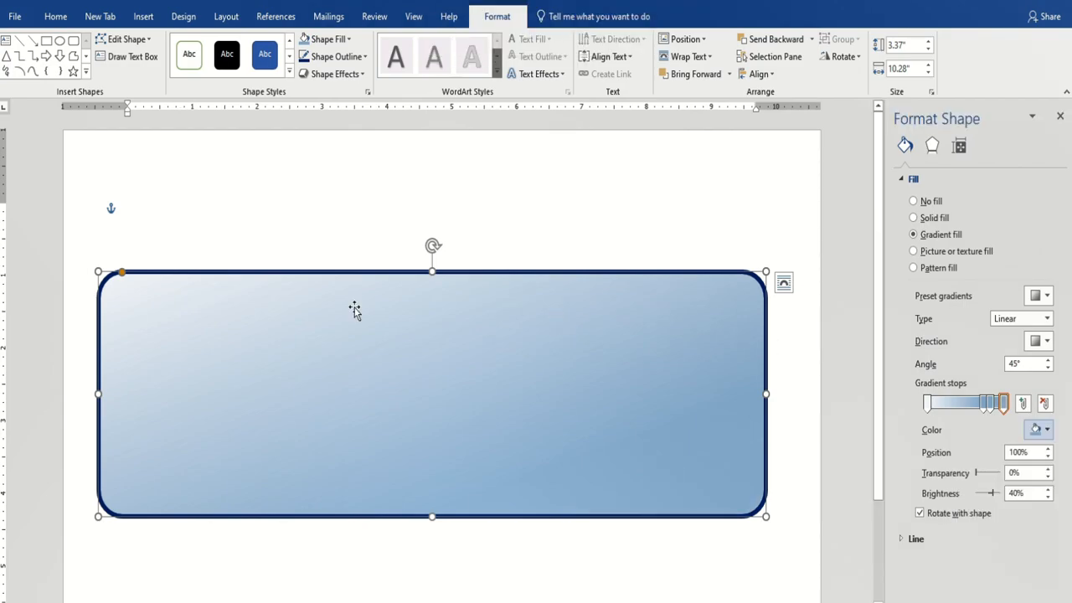
{"action": "left_click", "coordinate": [611, 222]}
Draw a one-line text box, 0.46" by 1.56", in the sign's upper middle.
{"action": "left_click", "coordinate": [332, 372]}
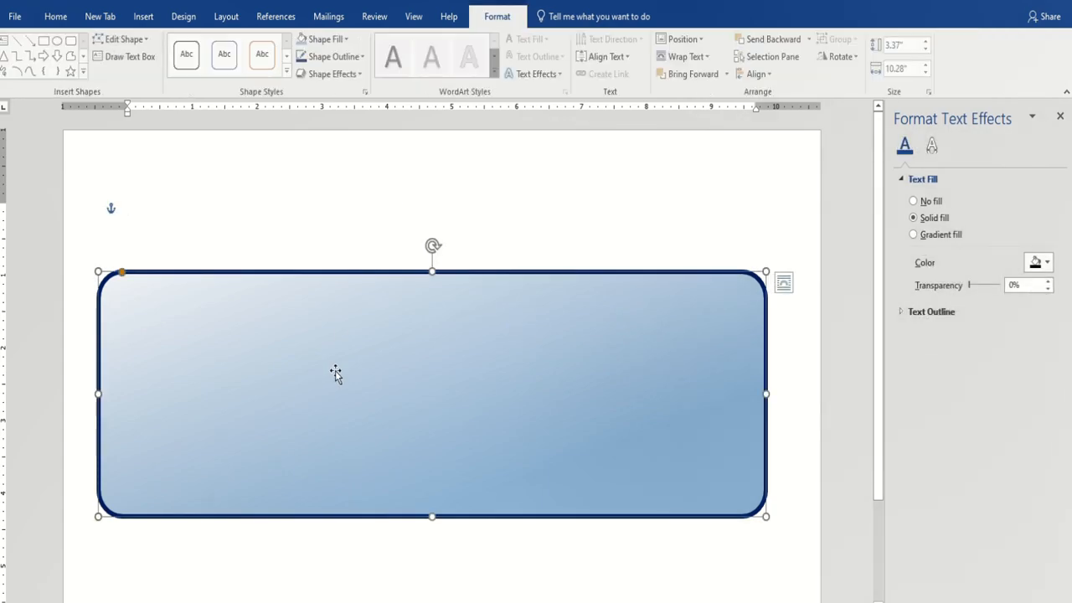
{"action": "left_click", "coordinate": [124, 65]}
{"action": "left_click_drag", "start_coordinate": [128, 204], "coordinate": [516, 456]}
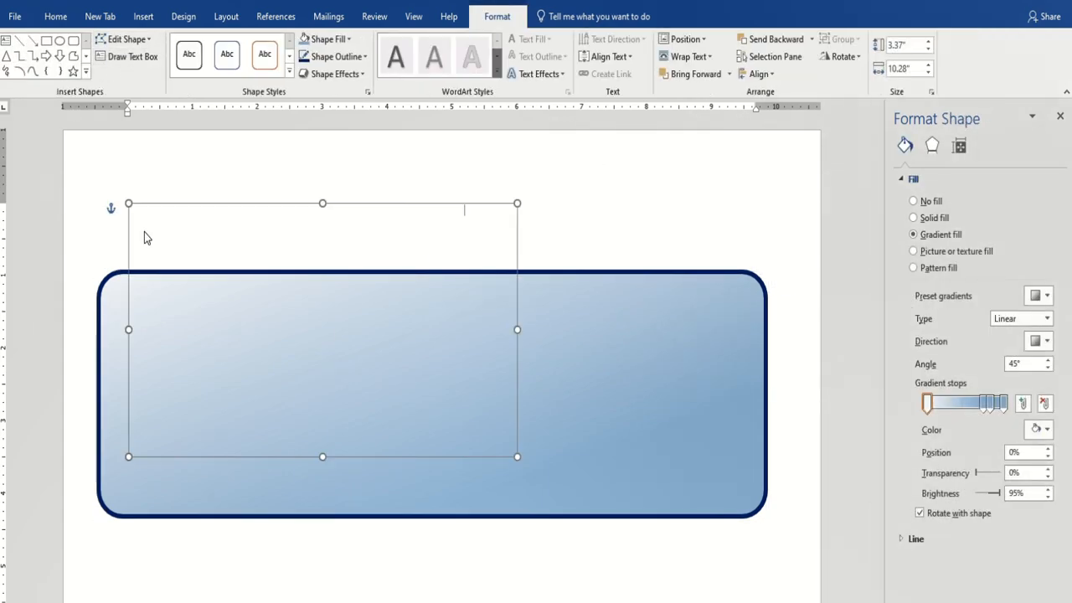
{"action": "left_click_drag", "start_coordinate": [557, 345], "coordinate": [659, 428]}
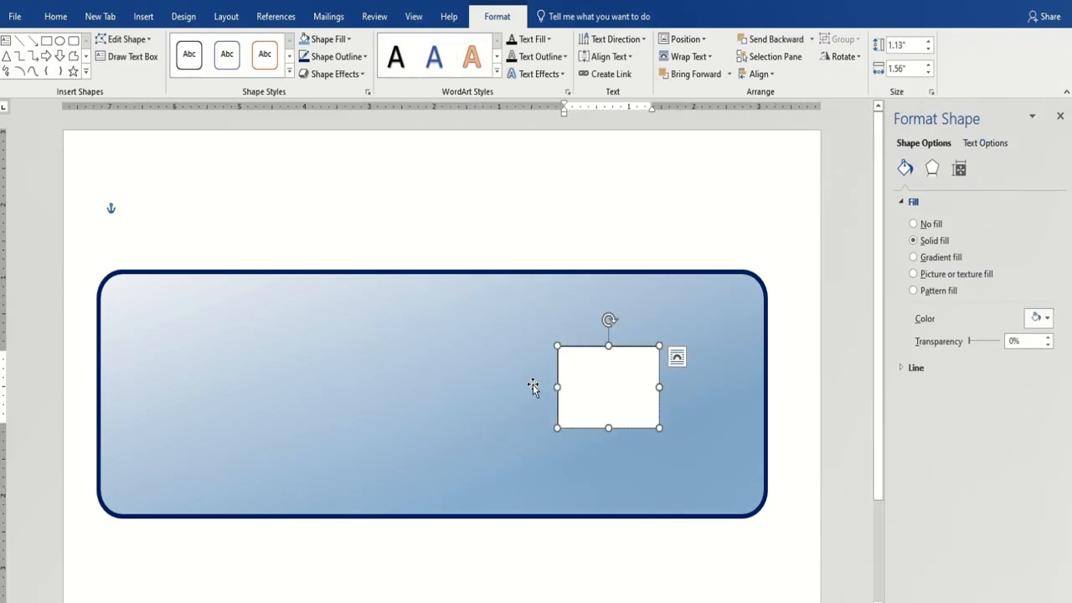
{"action": "left_click_drag", "start_coordinate": [586, 347], "coordinate": [371, 328]}
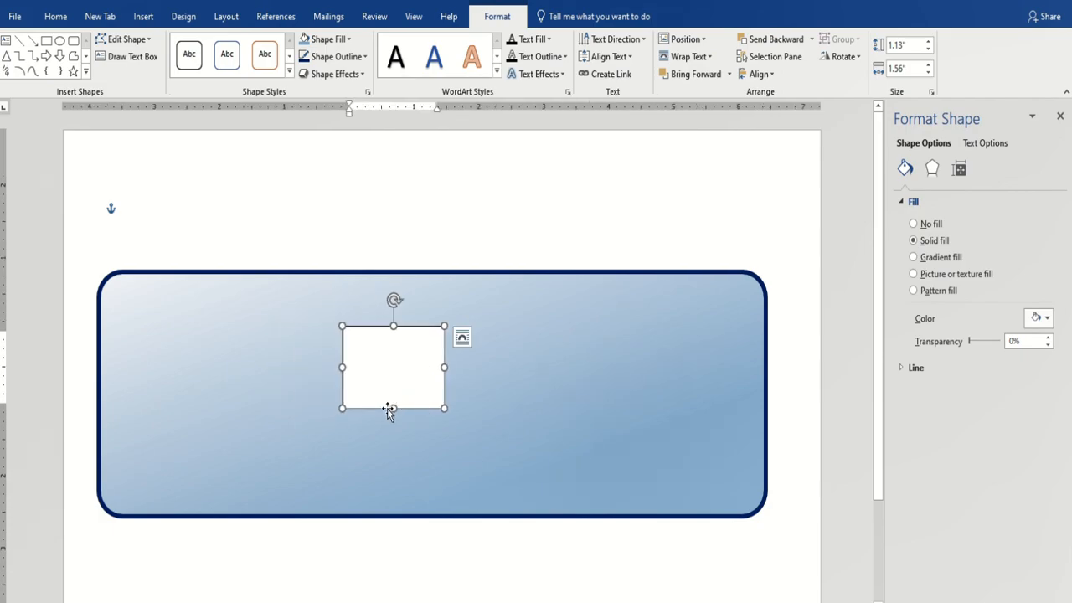
{"action": "left_click_drag", "start_coordinate": [394, 408], "coordinate": [395, 360]}
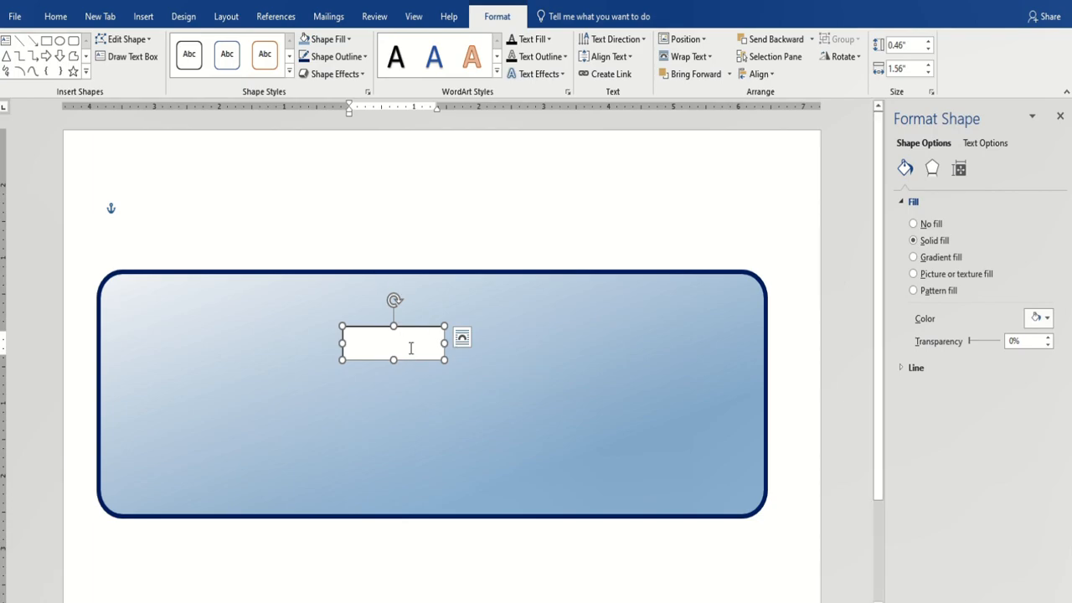
Make the text box No Fill and enter an enlarged bold 'Mob-' line with the mobile number.
{"action": "left_click", "coordinate": [327, 38]}
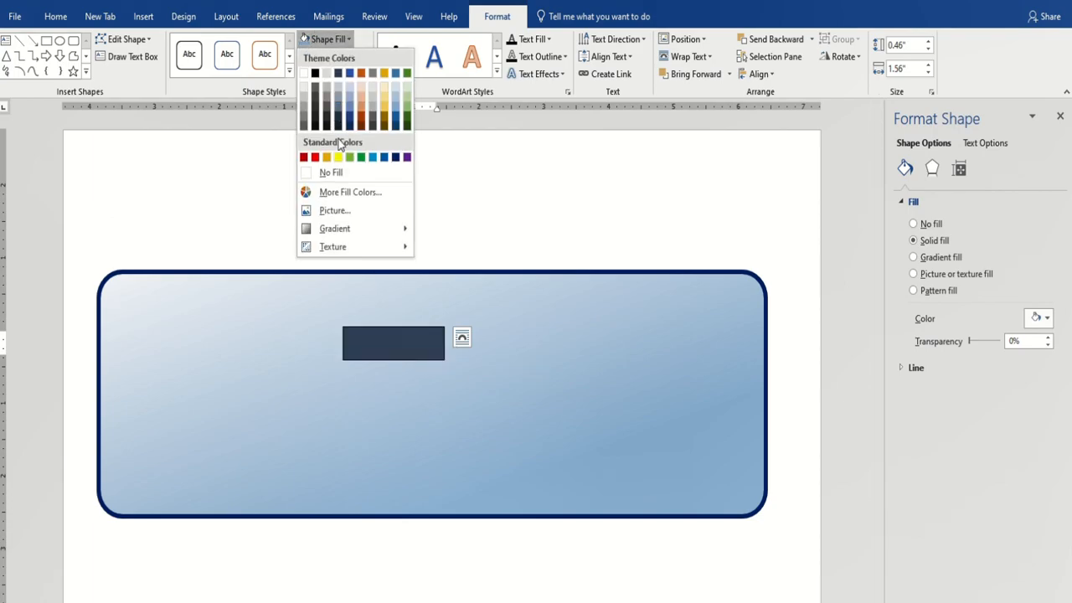
{"action": "left_click", "coordinate": [333, 174]}
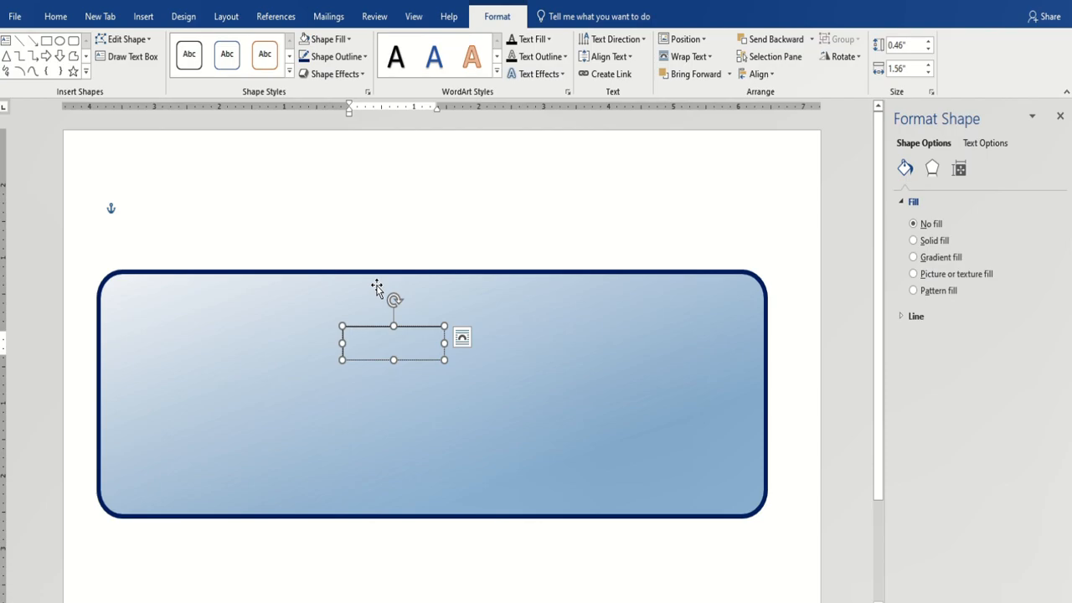
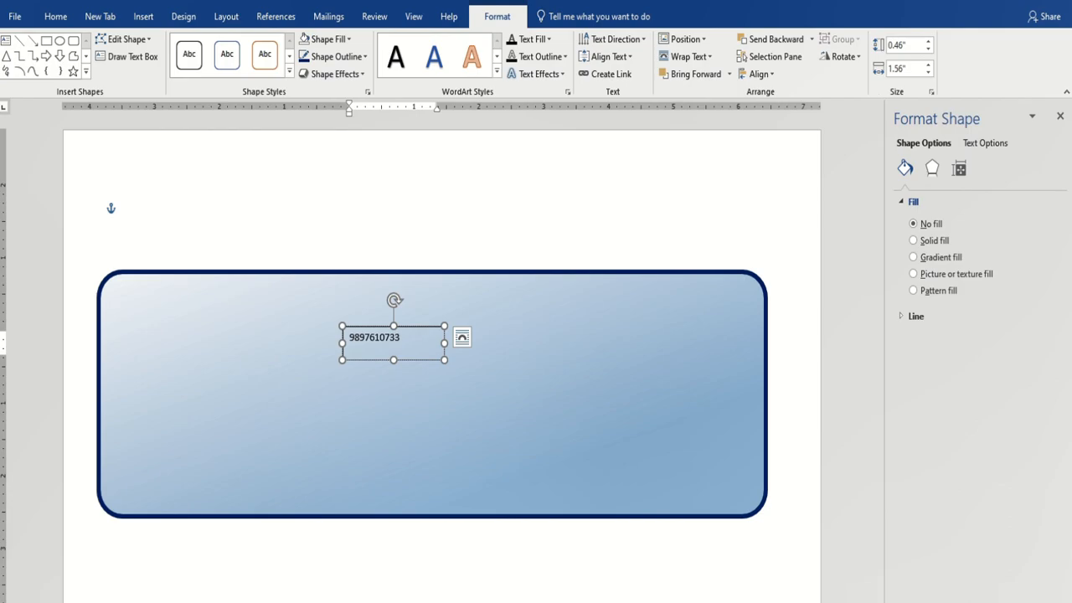
{"action": "type", "text": "mob-"}
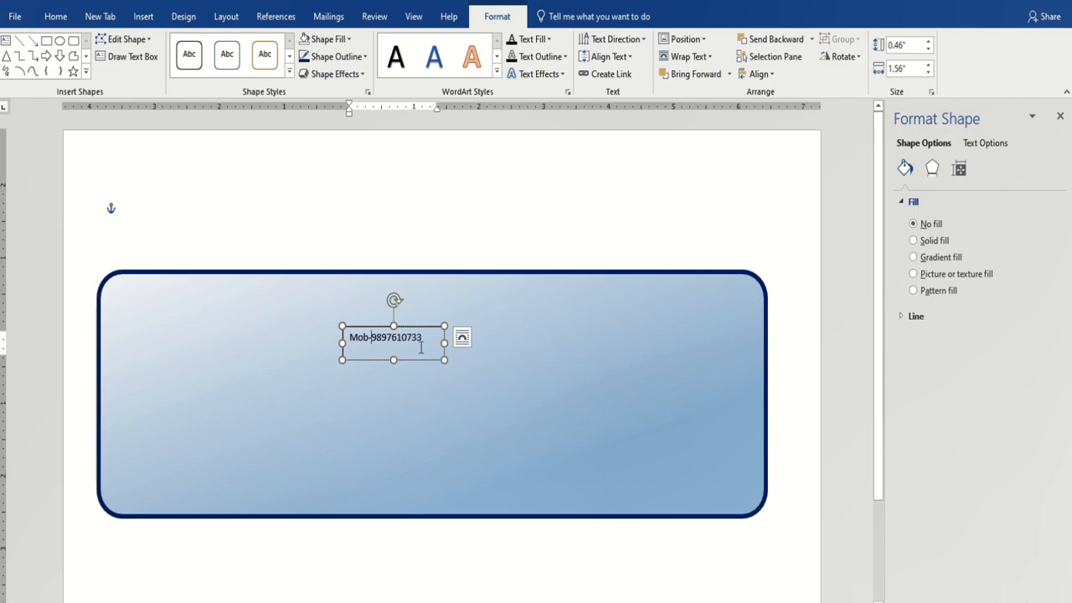
{"action": "left_click_drag", "start_coordinate": [422, 341], "coordinate": [347, 339]}
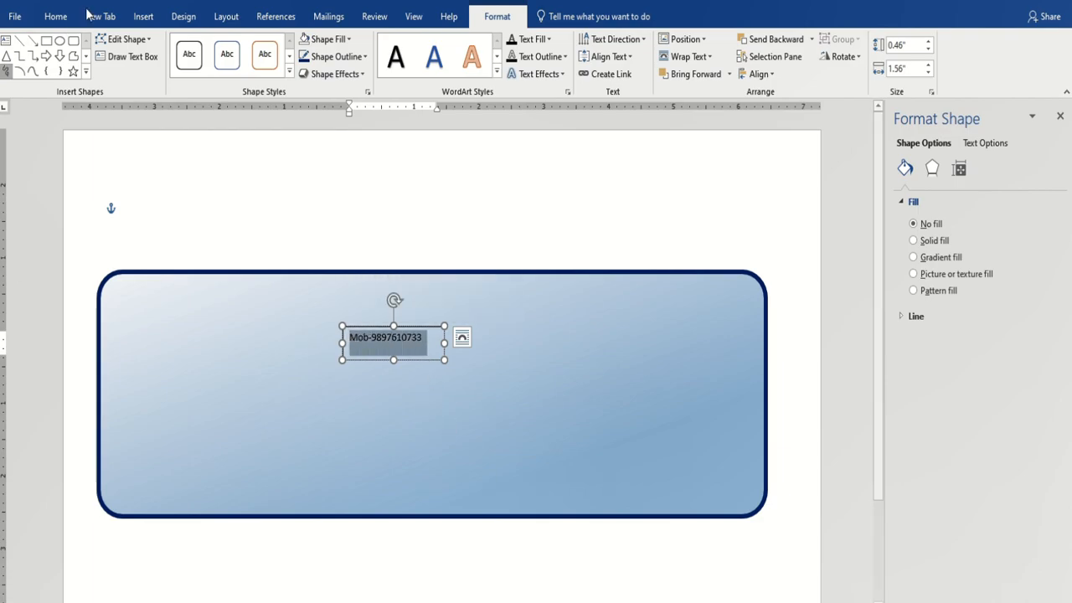
{"action": "key", "text": "ctrl+b"}
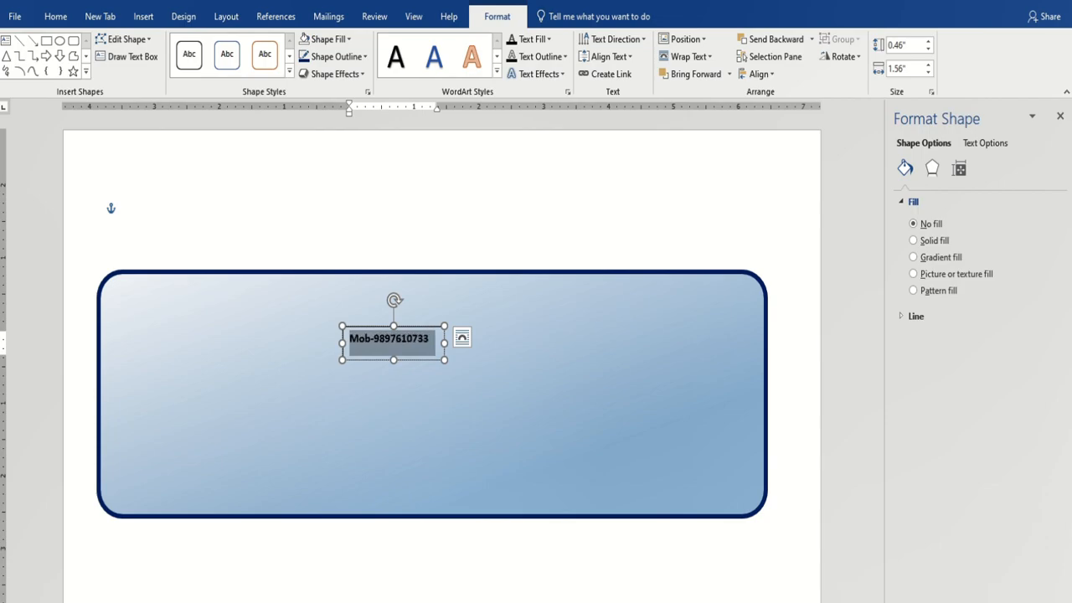
{"action": "key", "text": "ctrl+shift+period"}
{"action": "key", "text": "ctrl+shift+period"}
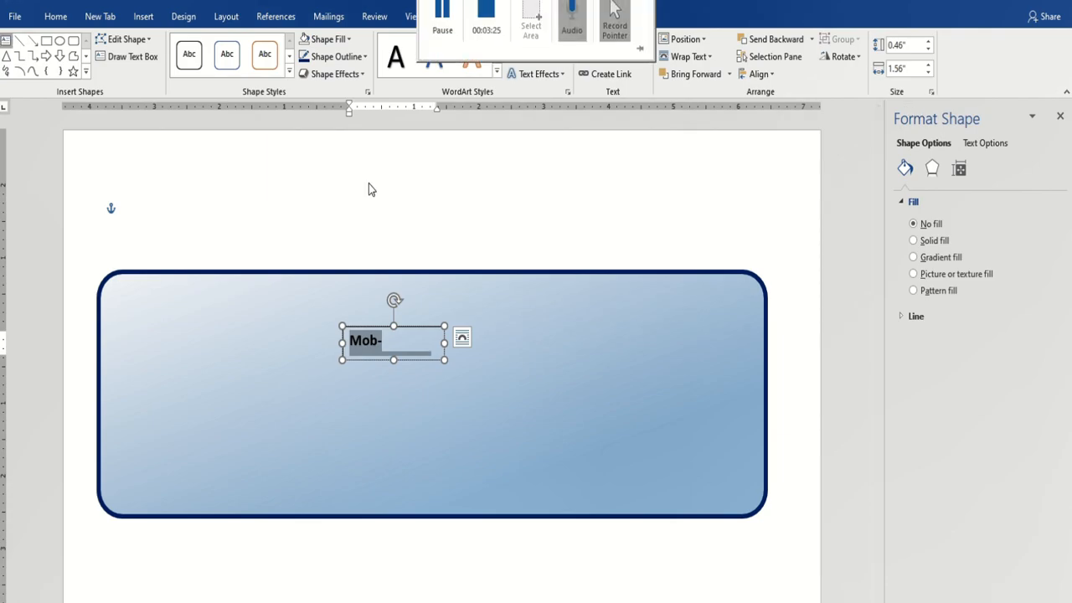
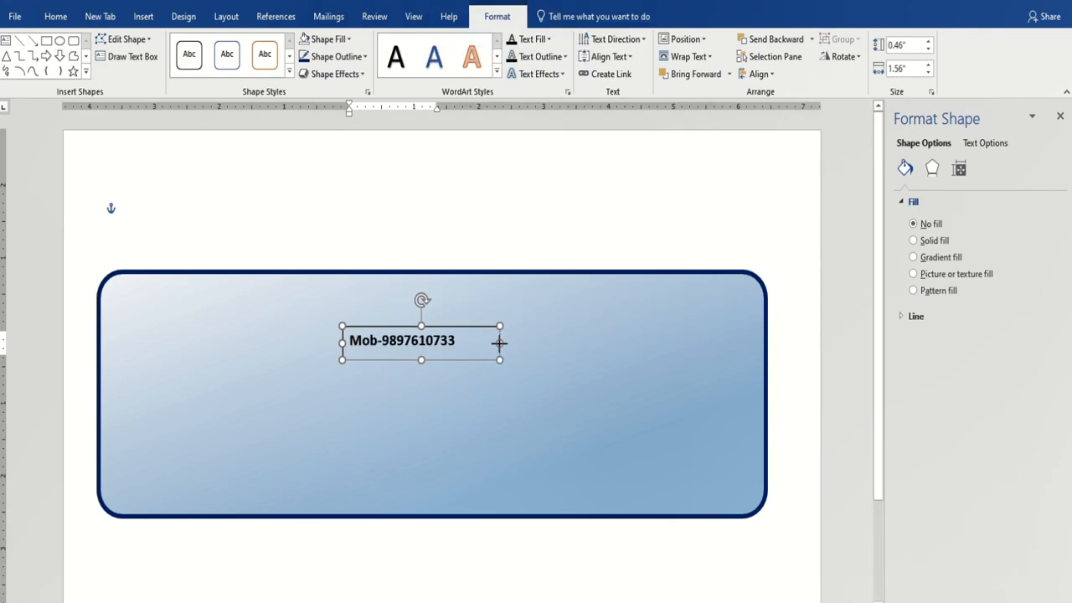
Finish the phone number, move the box to the sign's top-right, and remove its outline.
{"action": "left_click_drag", "start_coordinate": [443, 328], "coordinate": [741, 277]}
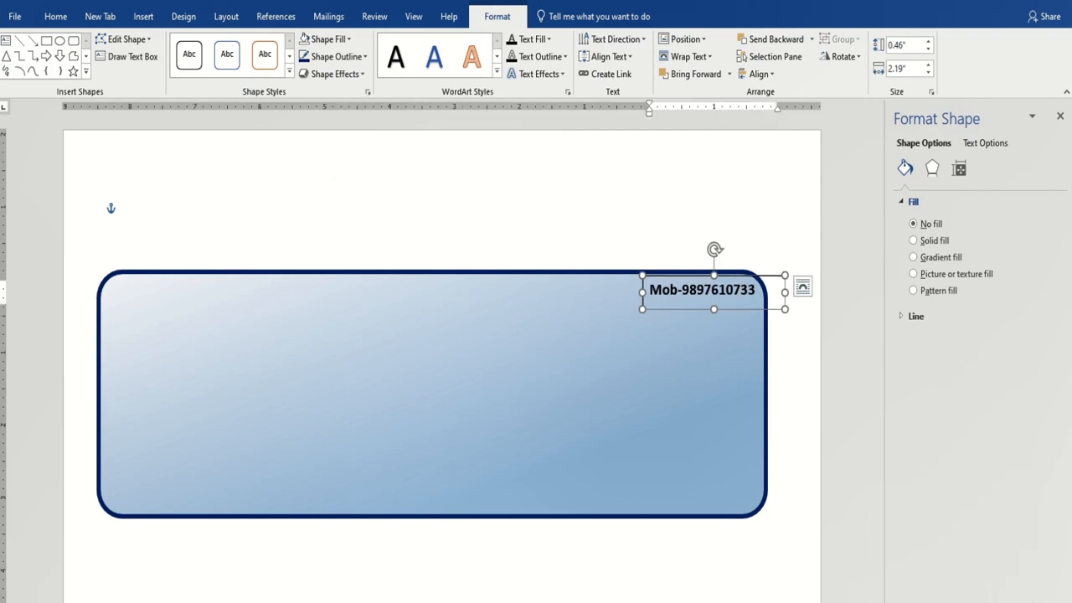
{"action": "left_click", "coordinate": [365, 57]}
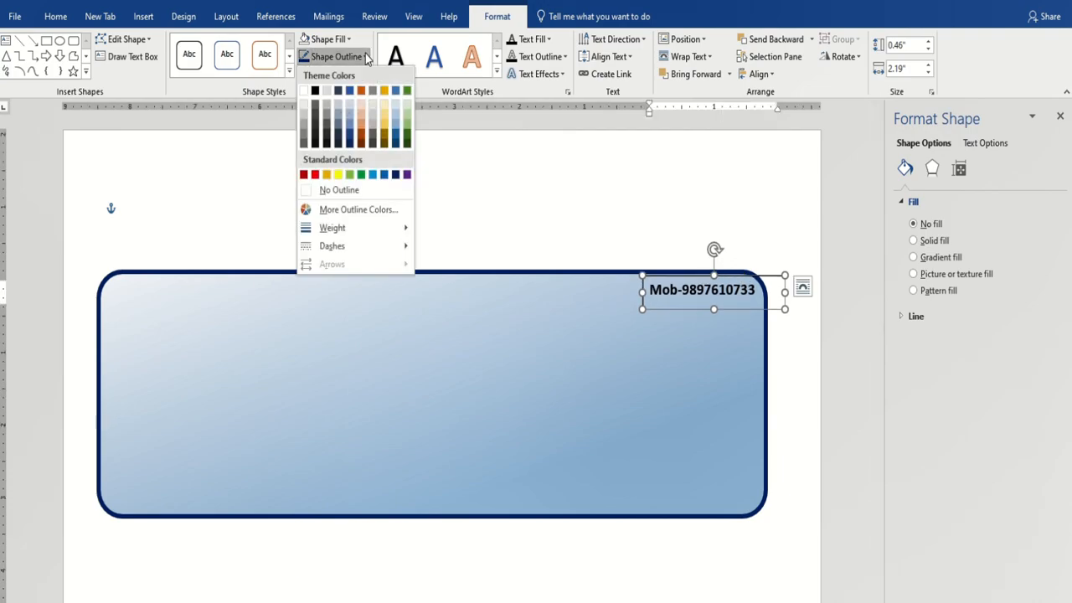
{"action": "left_click", "coordinate": [345, 191]}
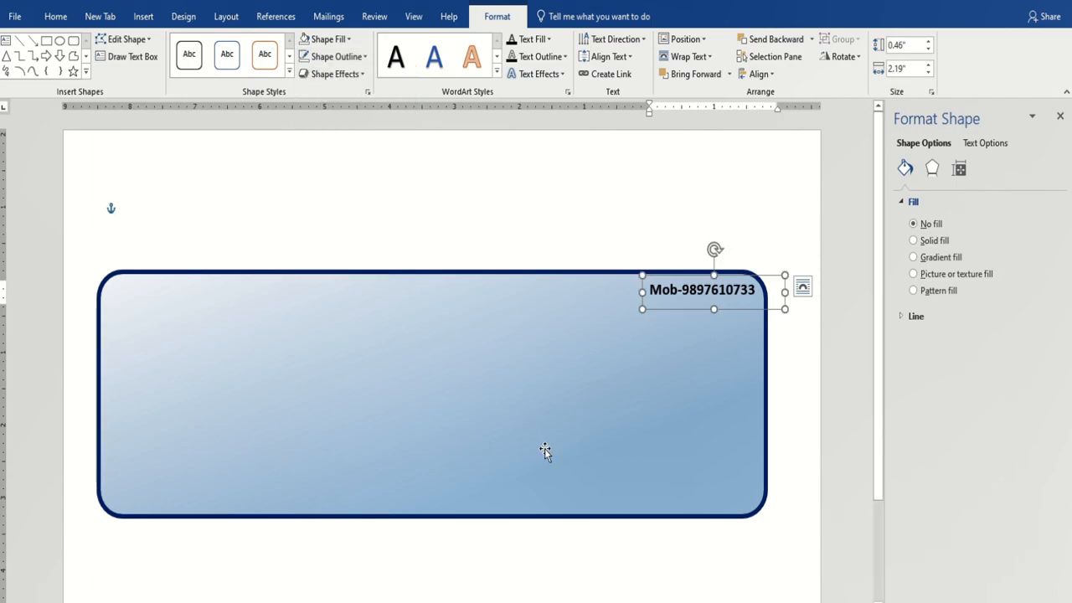
Add a second phone number right-aligned beneath the first.
{"action": "key", "text": "ctrl+v"}
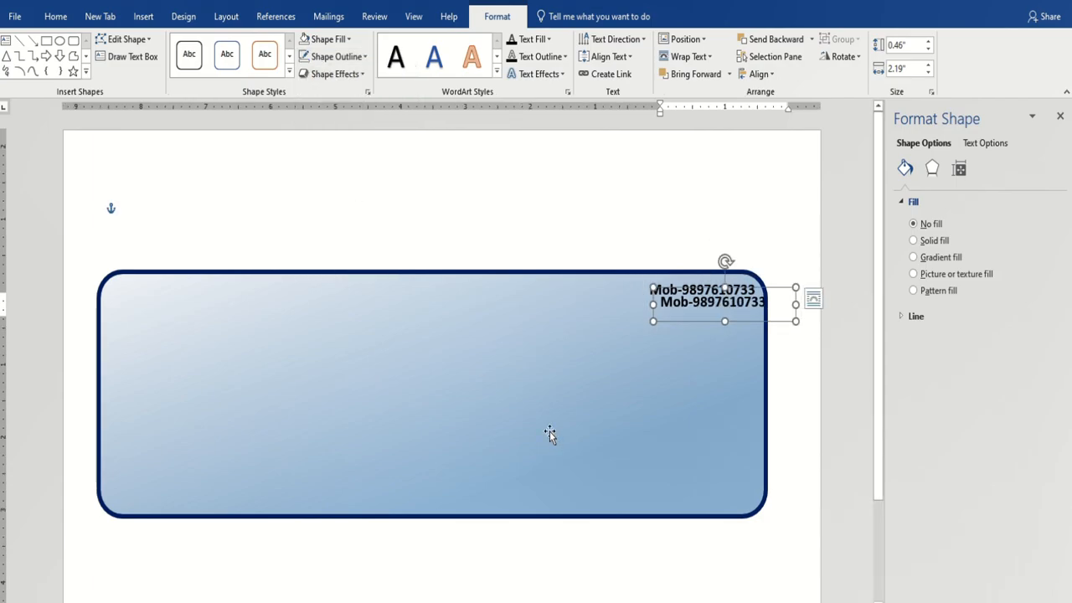
{"action": "left_click_drag", "start_coordinate": [756, 289], "coordinate": [641, 312]}
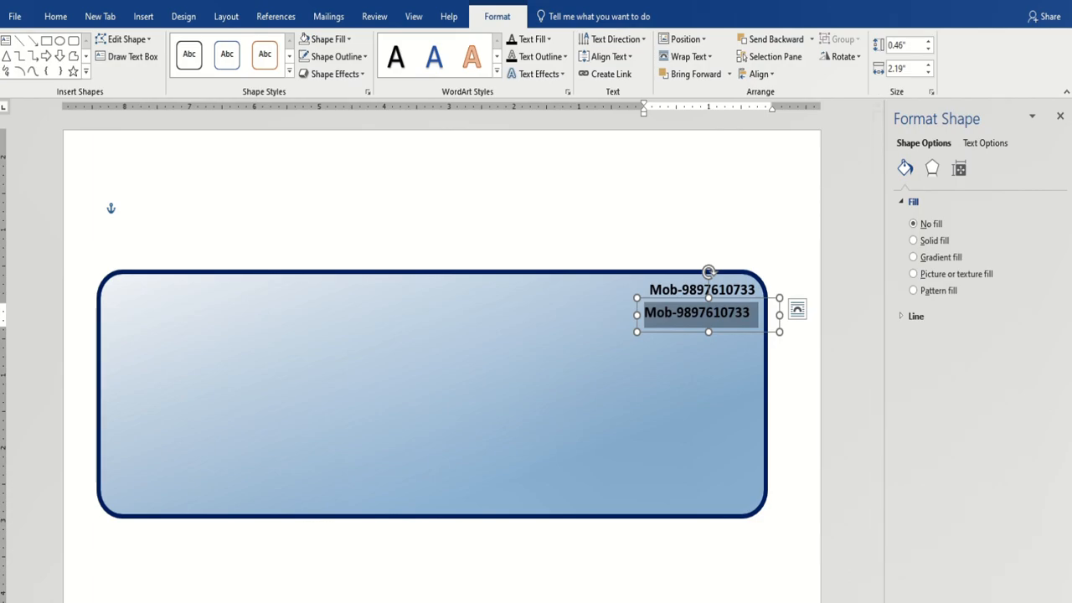
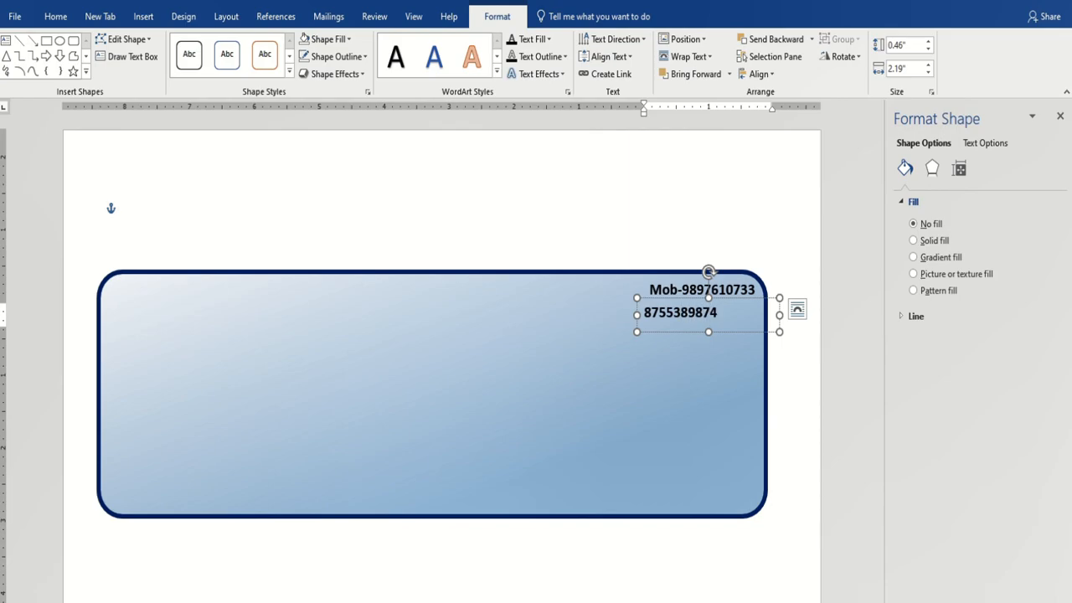
{"action": "left_click_drag", "start_coordinate": [696, 303], "coordinate": [736, 290]}
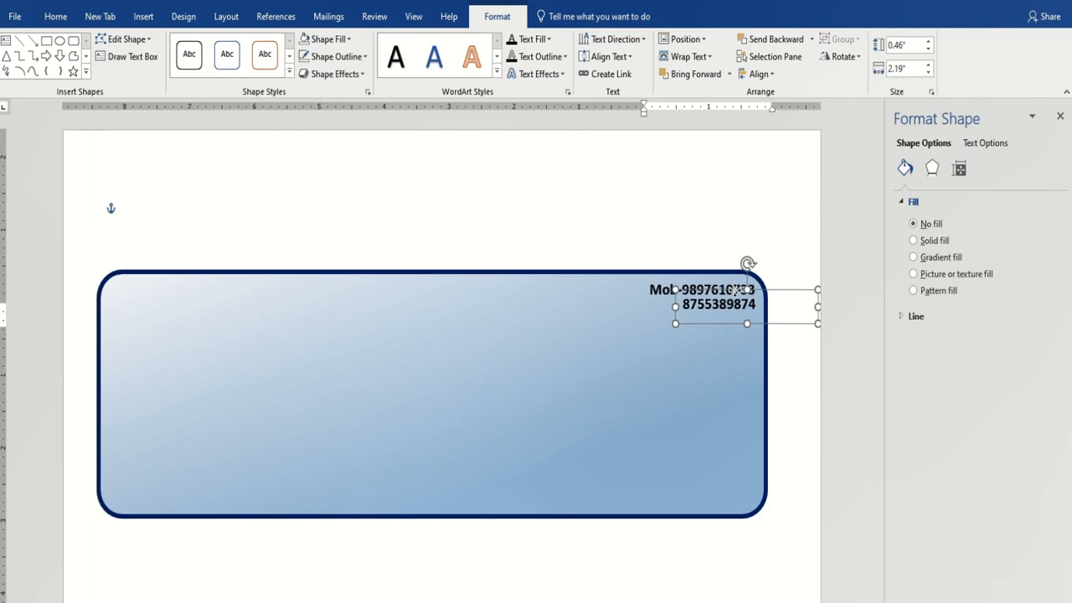
{"action": "left_click", "coordinate": [712, 230]}
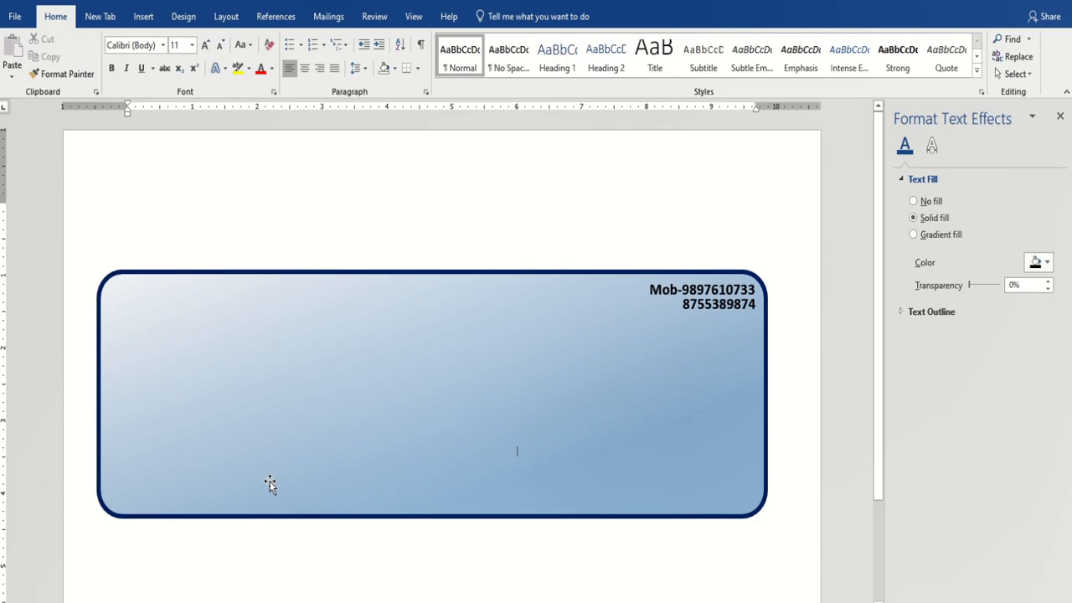
Insert a first-style WordArt box and stretch it across the top of the banner.
{"action": "left_click", "coordinate": [326, 422]}
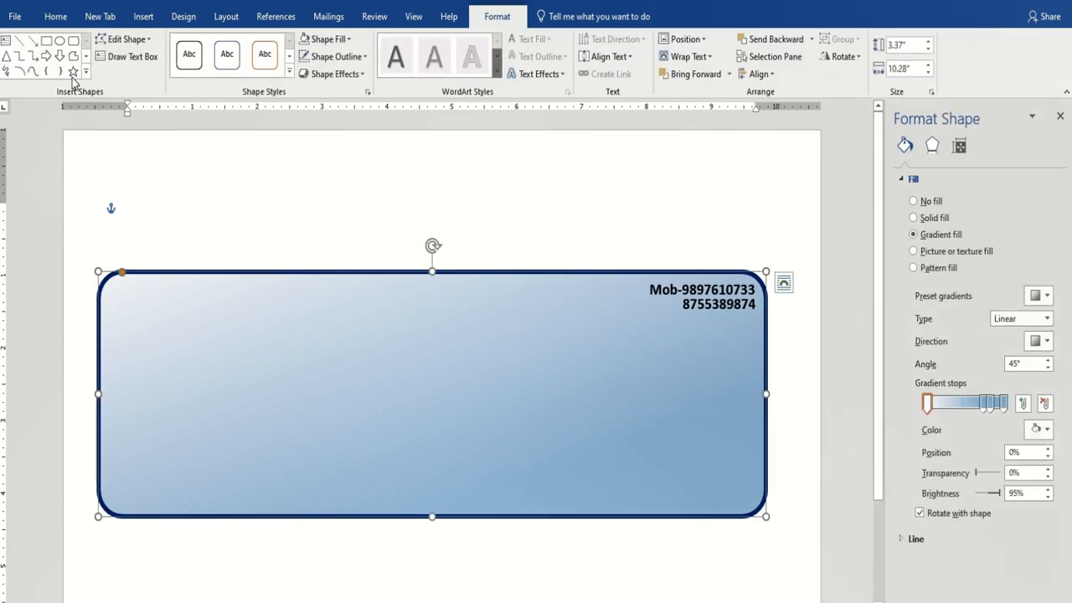
{"action": "left_click", "coordinate": [144, 17]}
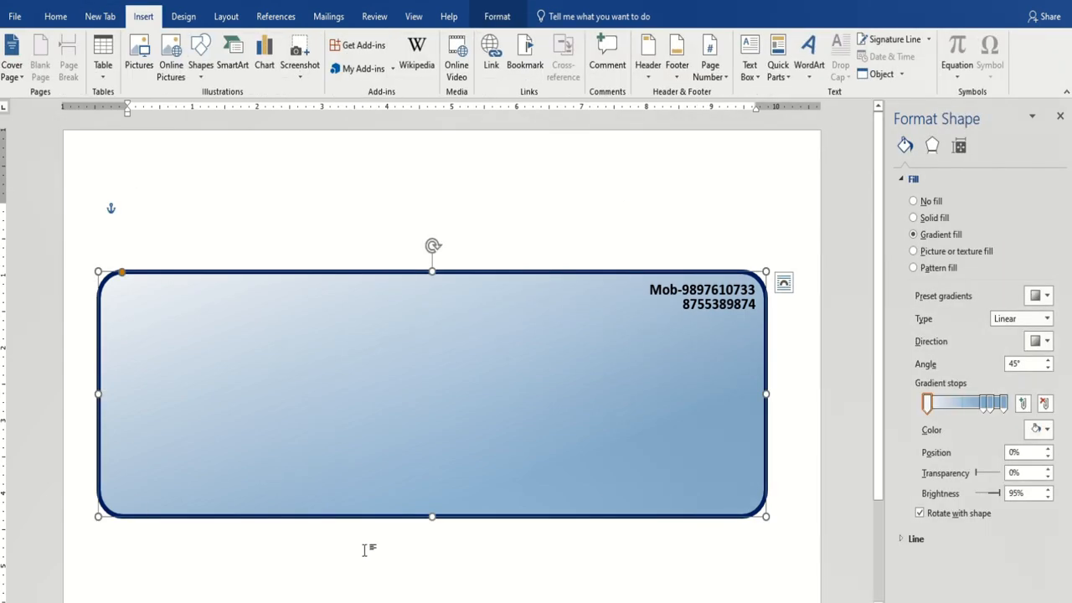
{"action": "left_click", "coordinate": [806, 72]}
{"action": "left_click", "coordinate": [813, 107]}
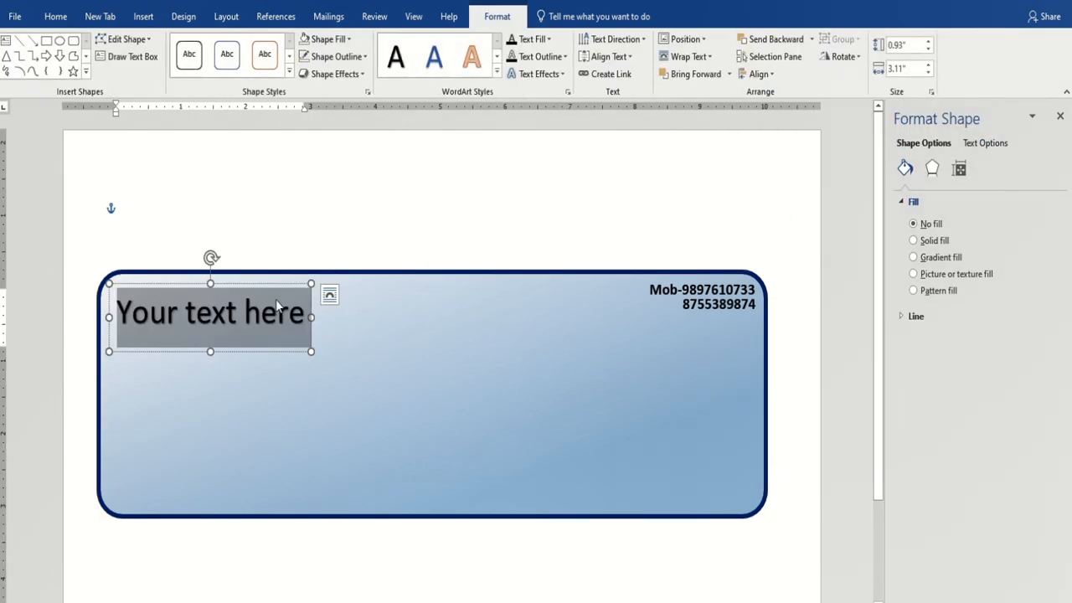
{"action": "left_click_drag", "start_coordinate": [254, 289], "coordinate": [354, 328]}
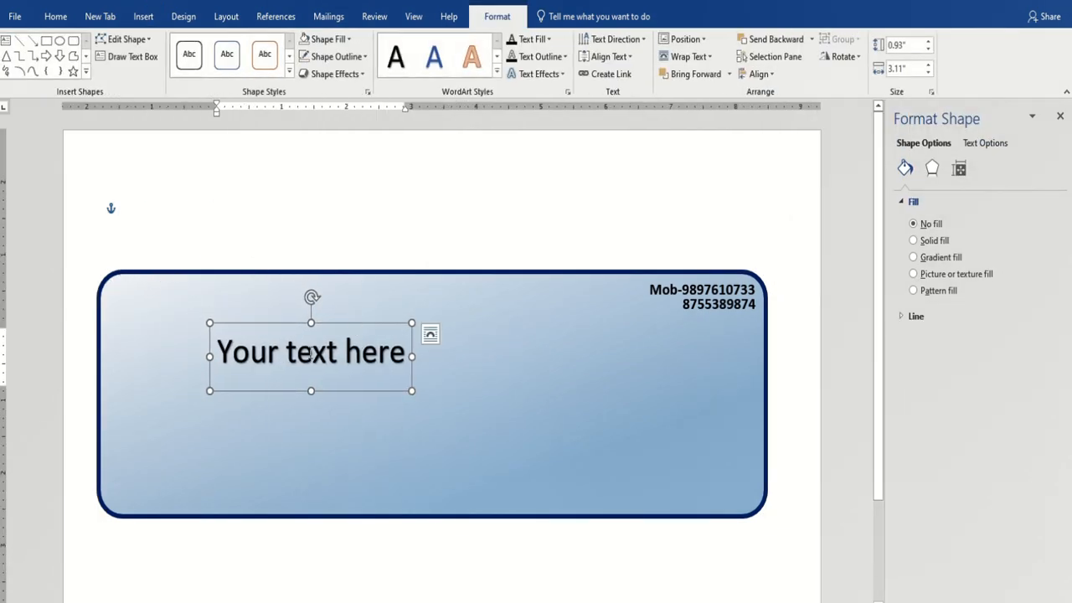
{"action": "left_click_drag", "start_coordinate": [413, 356], "coordinate": [688, 353]}
{"action": "left_click_drag", "start_coordinate": [375, 328], "coordinate": [534, 349]}
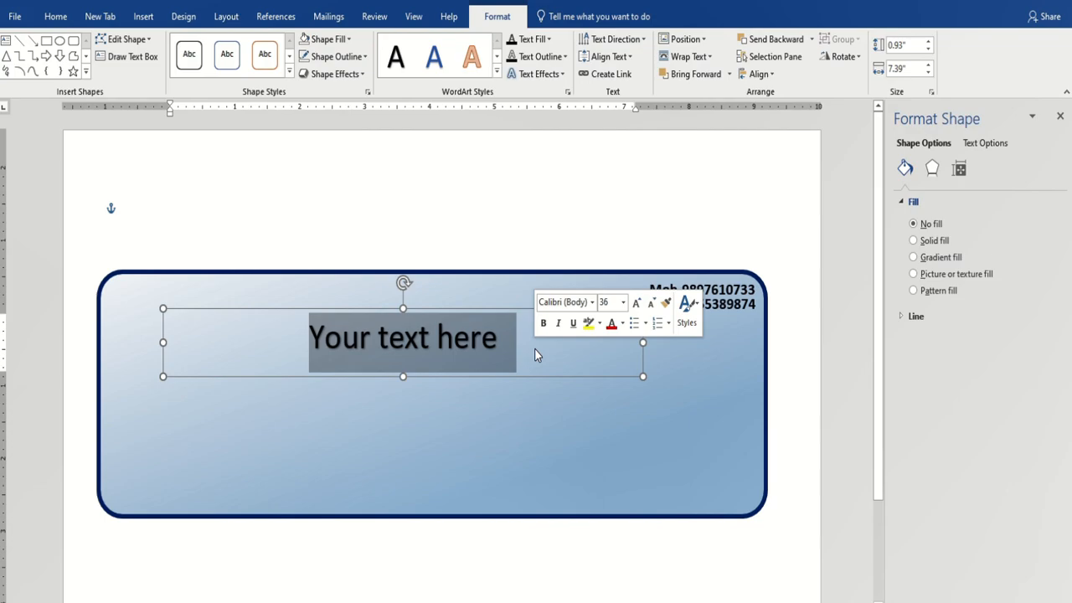
Type 'M/S NAMDEV & SONS' as the WordArt heading and select the line.
{"action": "type", "text": "MS"}
{"action": "key", "text": "BackSpace"}
{"action": "type", "text": "/S NAMDE"}
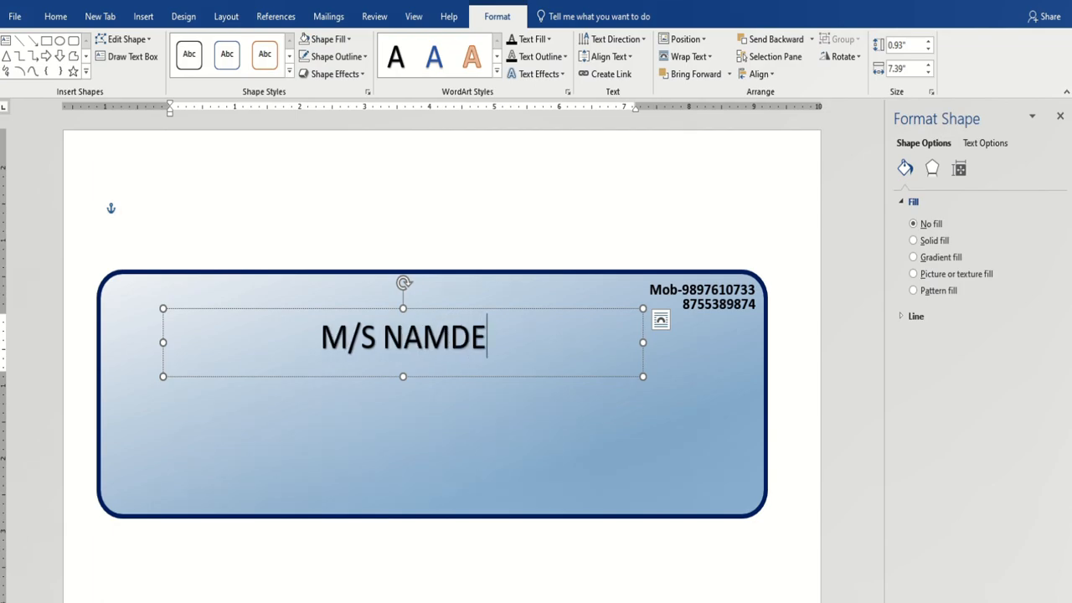
{"action": "type", "text": "V "}
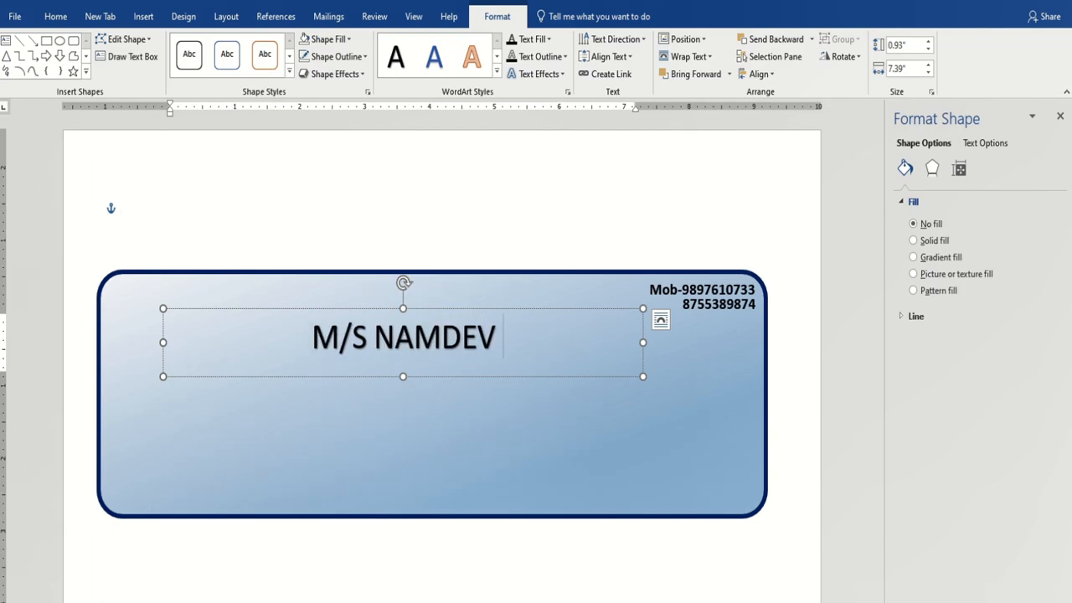
{"action": "type", "text": "& SONS"}
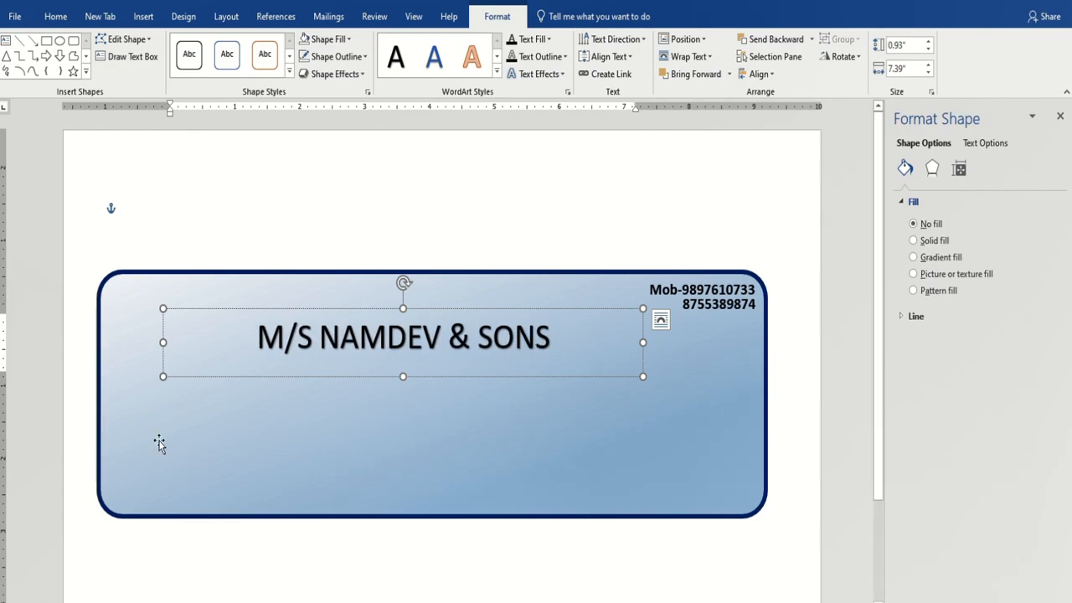
{"action": "triple_click", "coordinate": [248, 350]}
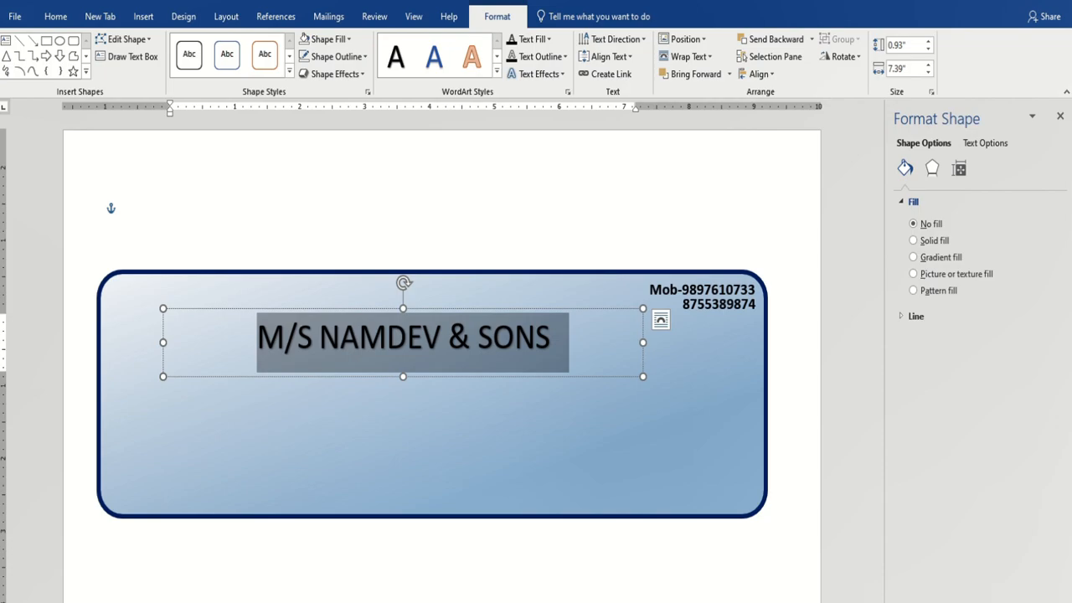
Size the shop name to 48 pt on one line and widen its box to 8.34 inches.
{"action": "key", "text": "ctrl+shift+period"}
{"action": "key", "text": "ctrl+shift+period"}
{"action": "key", "text": "ctrl+shift+period"}
{"action": "key", "text": "ctrl+shift+period"}
{"action": "key", "text": "ctrl+shift+period"}
{"action": "key", "text": "ctrl+shift+period"}
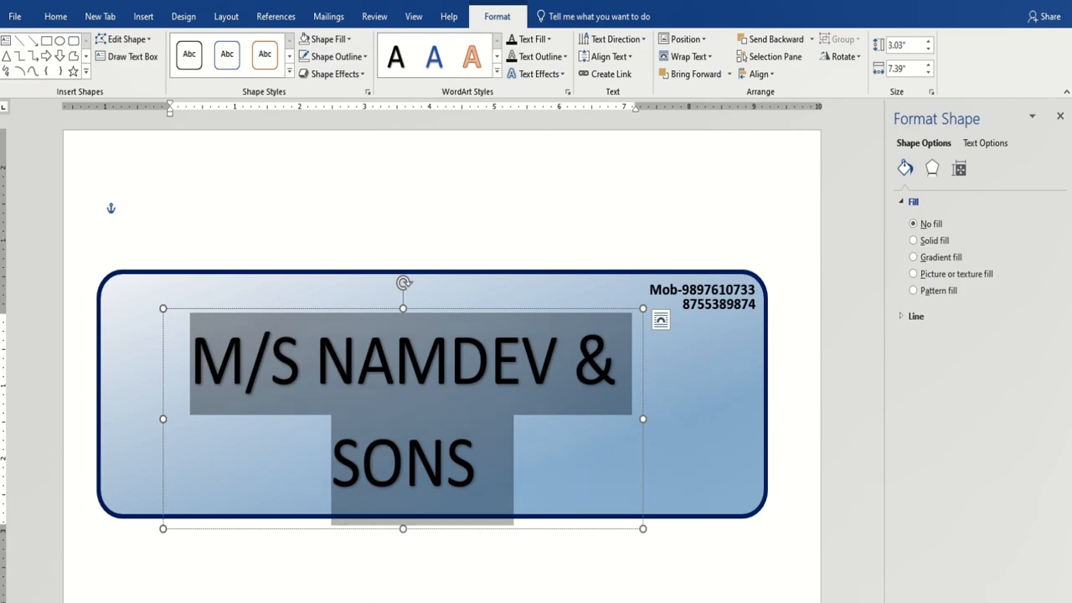
{"action": "key", "text": "ctrl+shift+comma"}
{"action": "key", "text": "ctrl+shift+comma"}
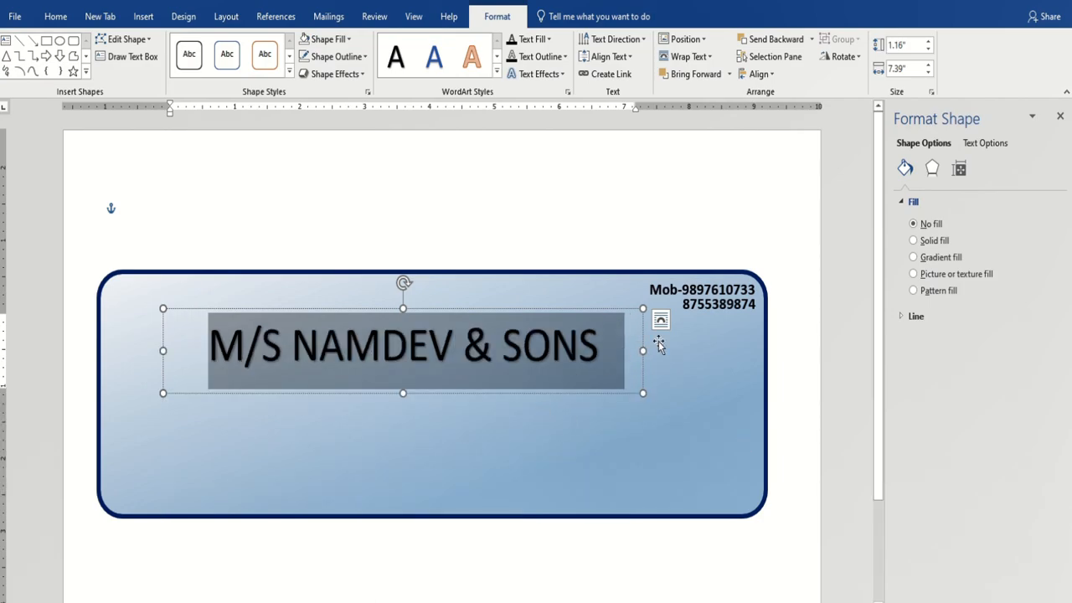
{"action": "left_click_drag", "start_coordinate": [643, 350], "coordinate": [704, 350]}
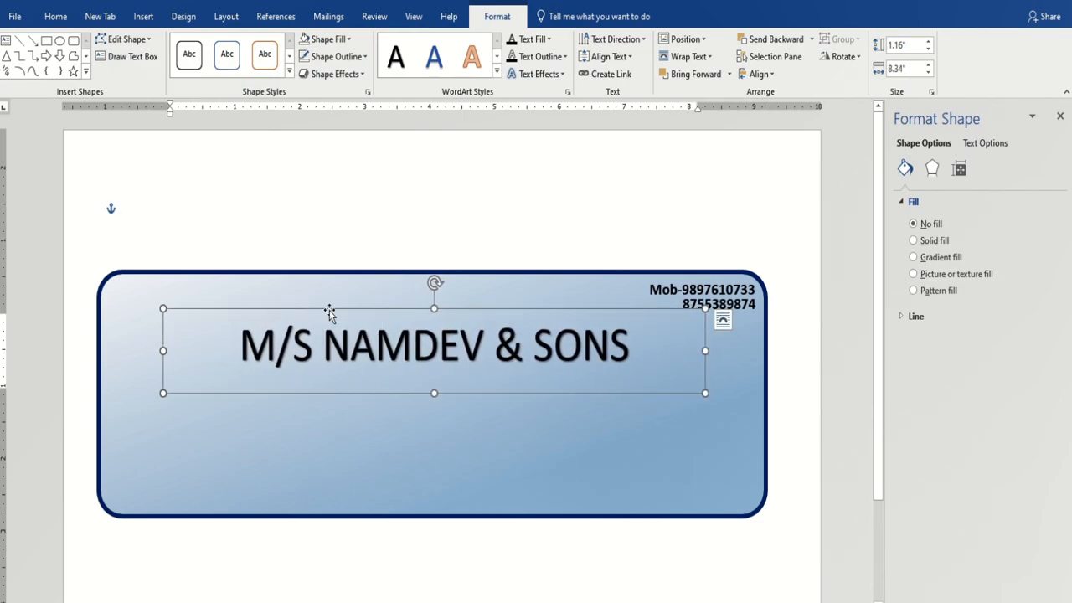
Set the shop name in the Arial Black font.
{"action": "left_click_drag", "start_coordinate": [243, 341], "coordinate": [678, 322]}
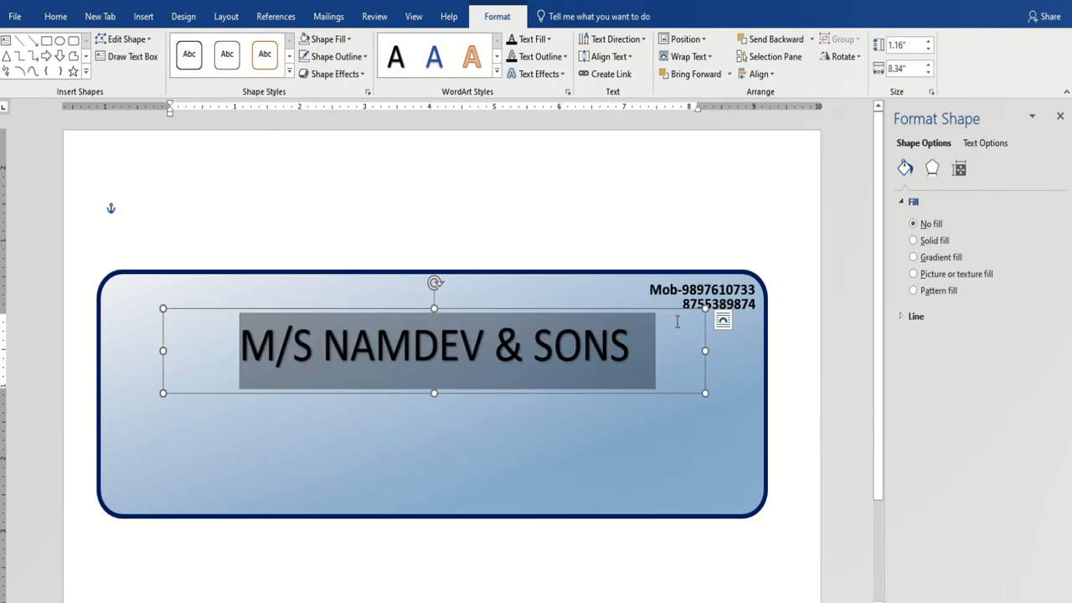
{"action": "left_click", "coordinate": [55, 16]}
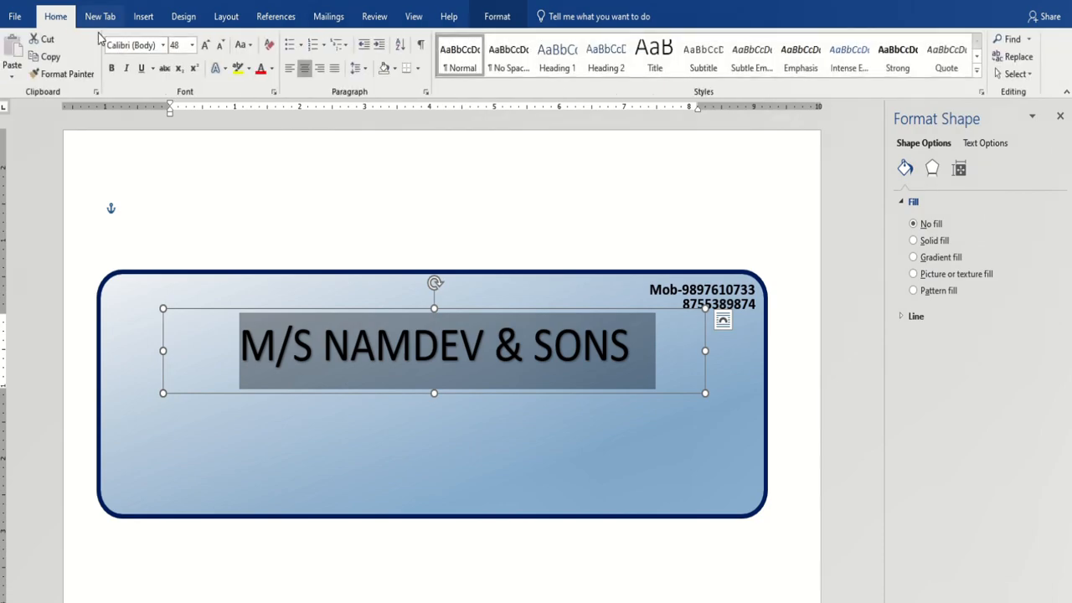
{"action": "left_click", "coordinate": [162, 47]}
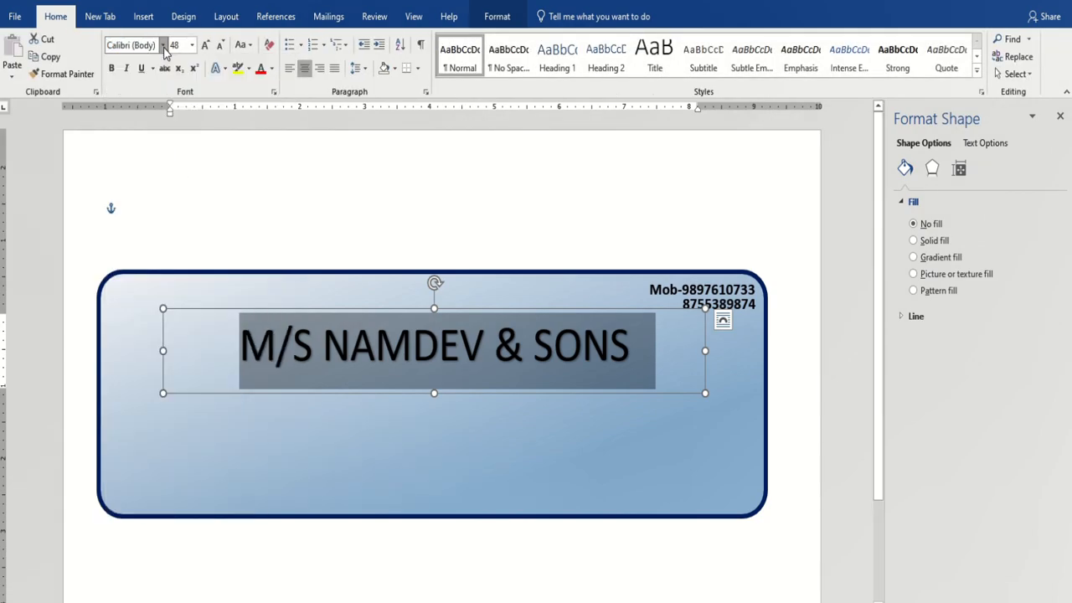
{"action": "left_click", "coordinate": [164, 46]}
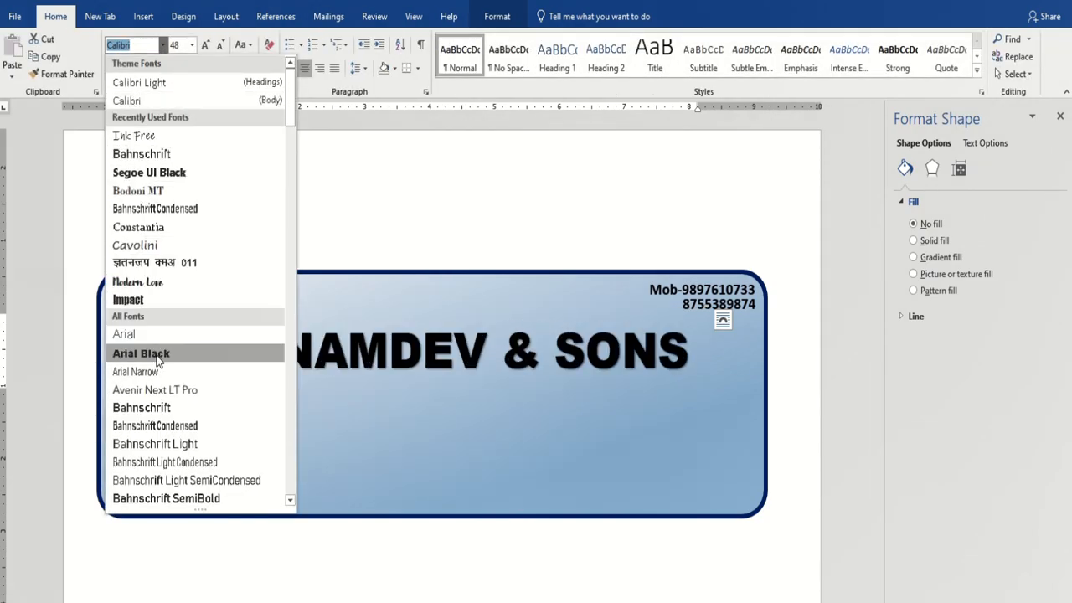
{"action": "left_click", "coordinate": [158, 353]}
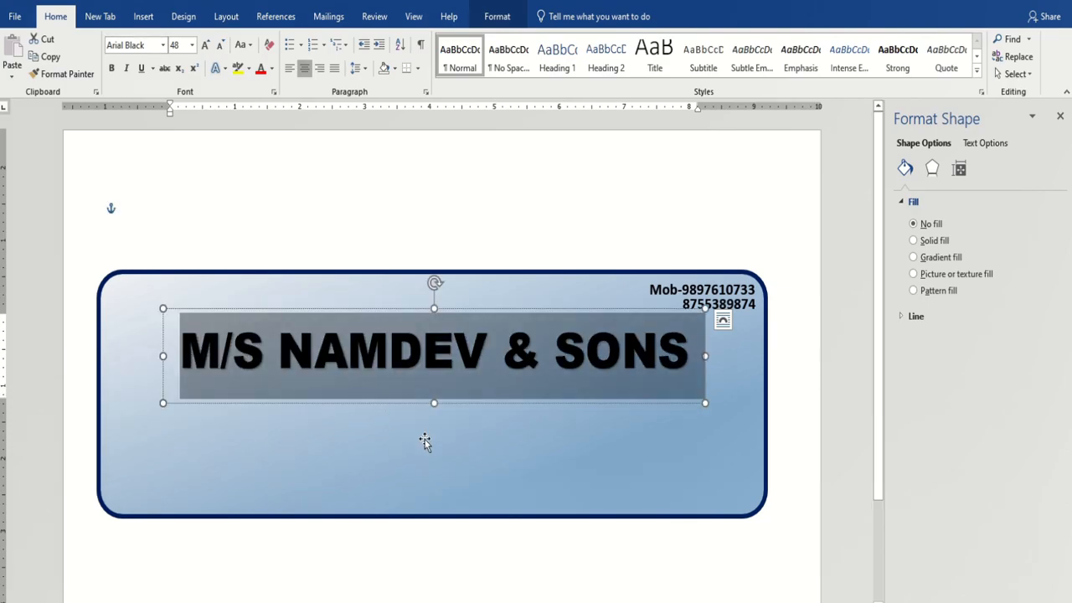
{"action": "left_click", "coordinate": [505, 18]}
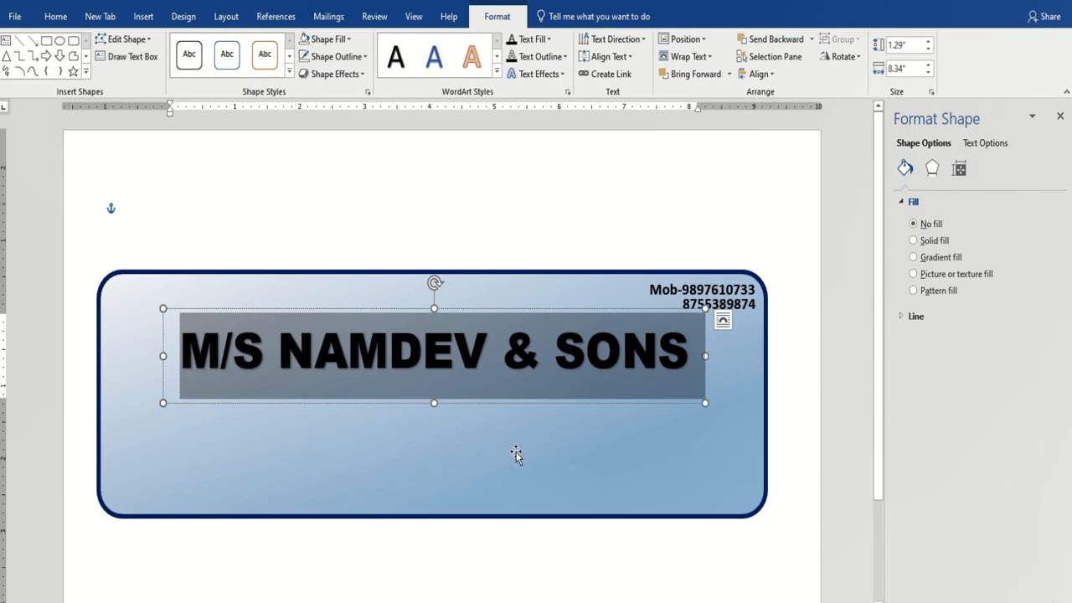
{"action": "left_click", "coordinate": [548, 39]}
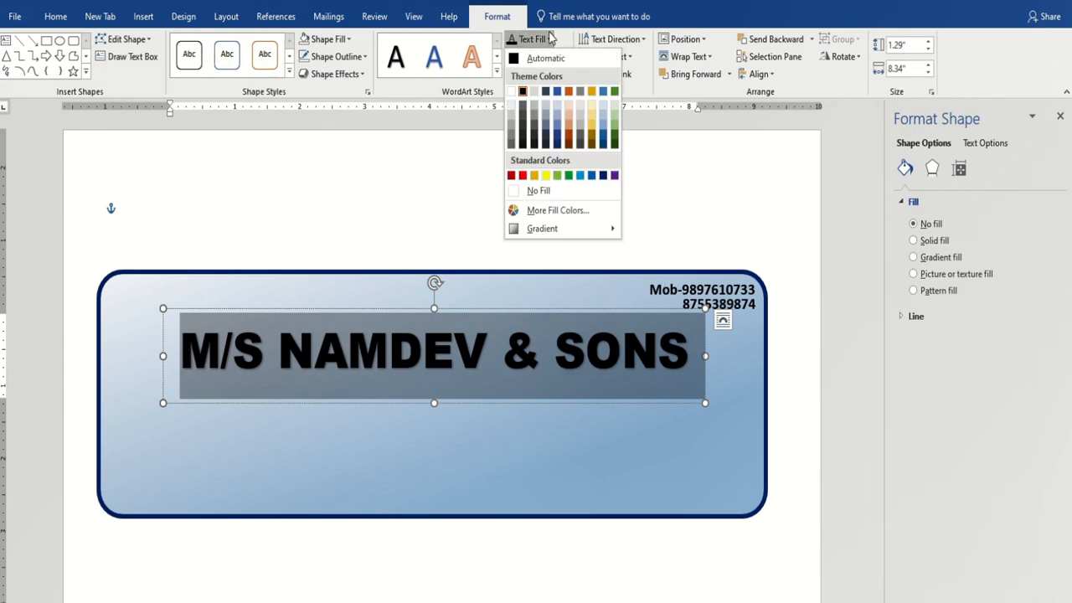
Colour the shop name red with a 2¼ pt white text outline.
{"action": "left_click", "coordinate": [523, 175]}
{"action": "left_click", "coordinate": [552, 56]}
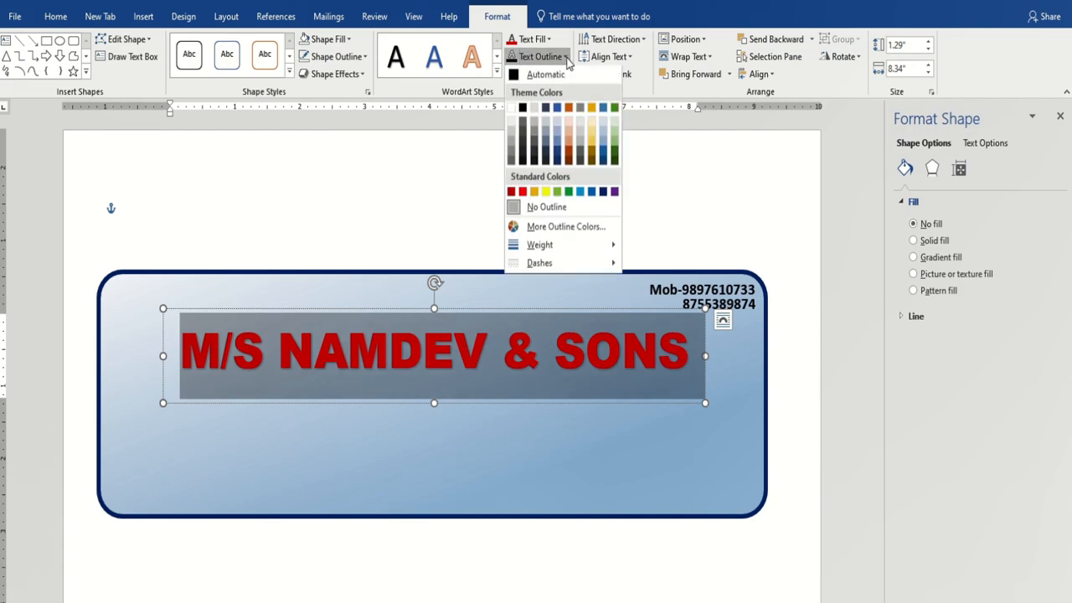
{"action": "left_click", "coordinate": [510, 111]}
{"action": "left_click", "coordinate": [545, 56]}
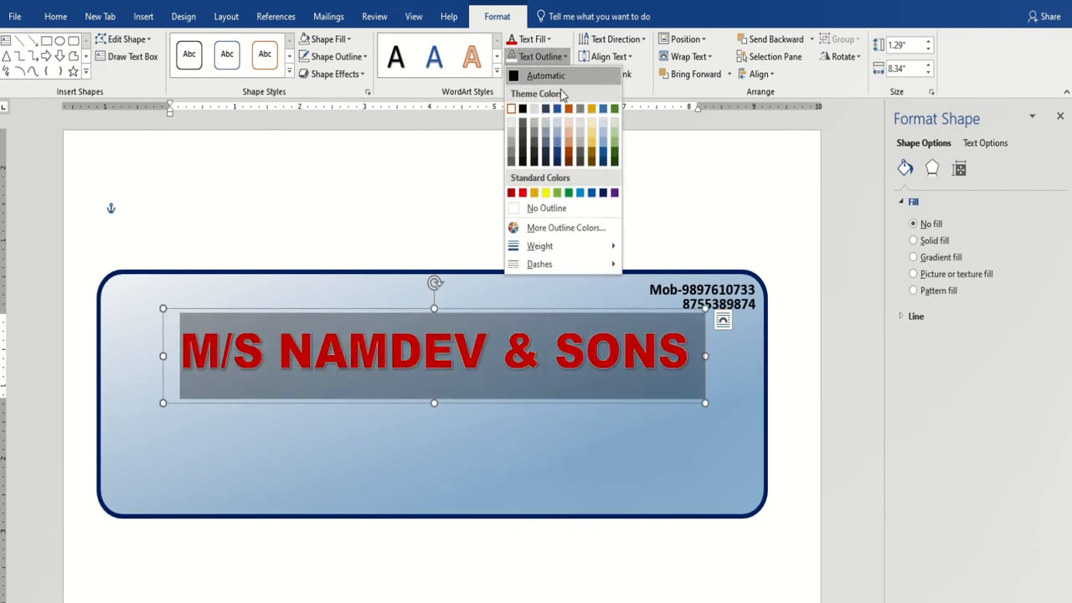
{"action": "mouse_move", "coordinate": [569, 246]}
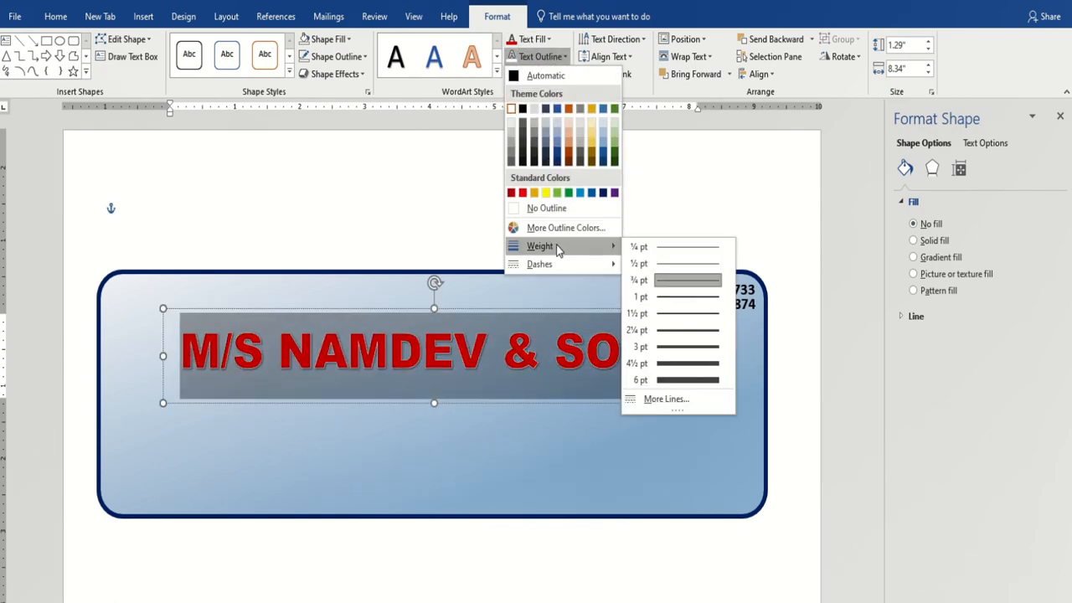
{"action": "left_click", "coordinate": [678, 333]}
Nudge the title slightly up in the banner and reselect the blue sign.
{"action": "left_click_drag", "start_coordinate": [511, 305], "coordinate": [519, 293]}
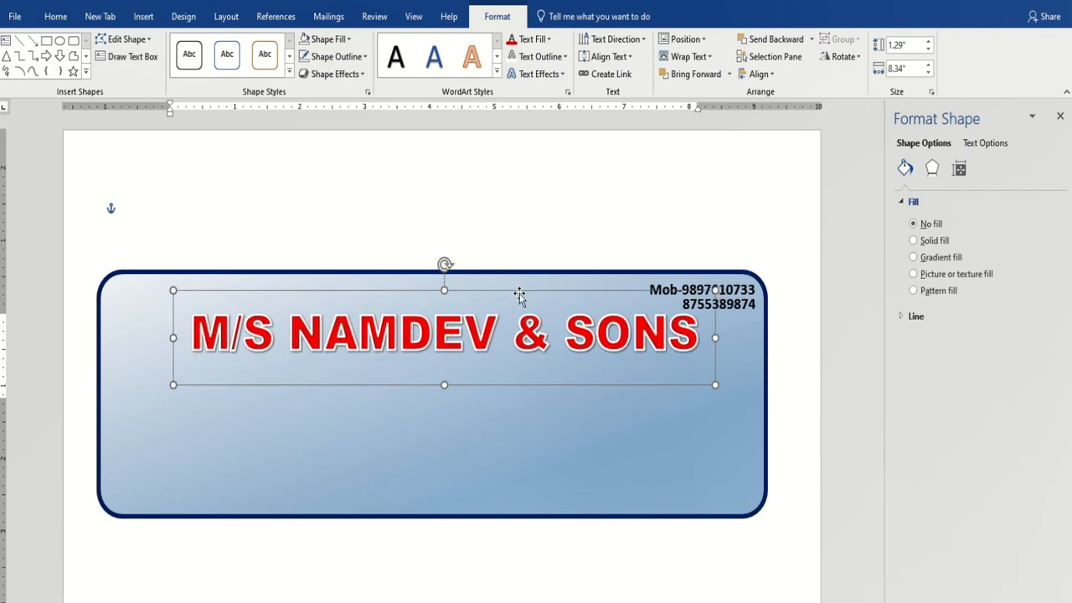
{"action": "left_click", "coordinate": [494, 436]}
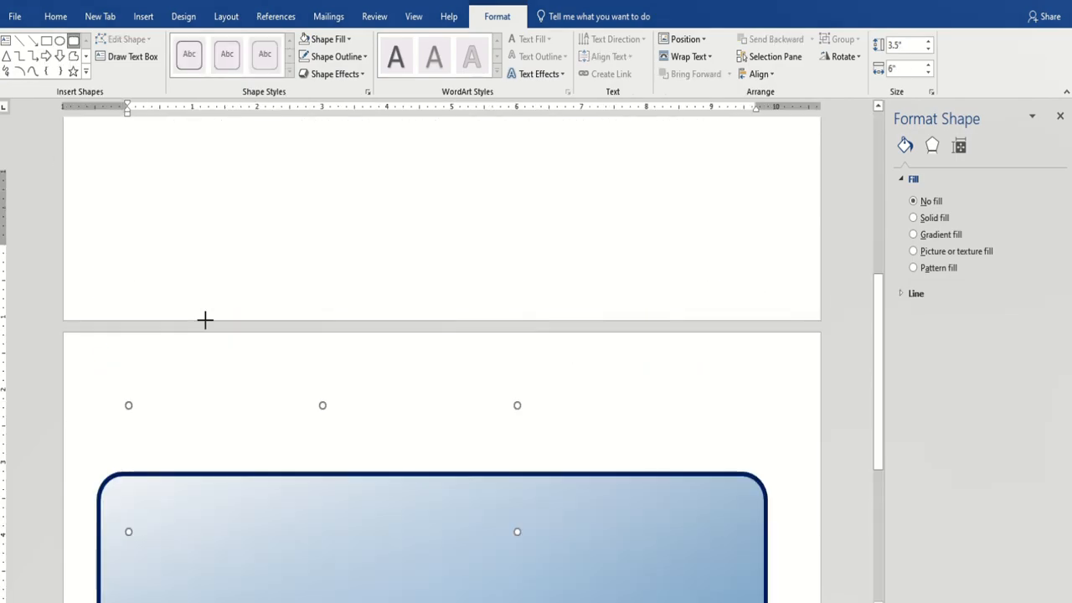
{"action": "scroll", "coordinate": [226, 369], "scroll_direction": "down", "scroll_amount": 2}
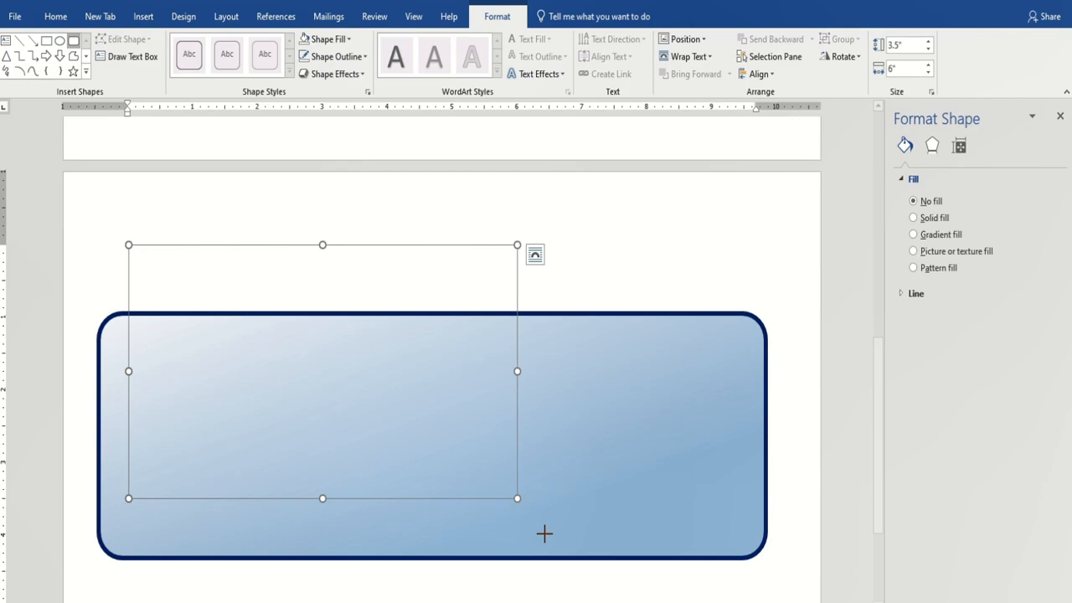
Undo the stray small blue rectangle, returning to the finished title banner.
{"action": "left_click_drag", "start_coordinate": [691, 343], "coordinate": [780, 440]}
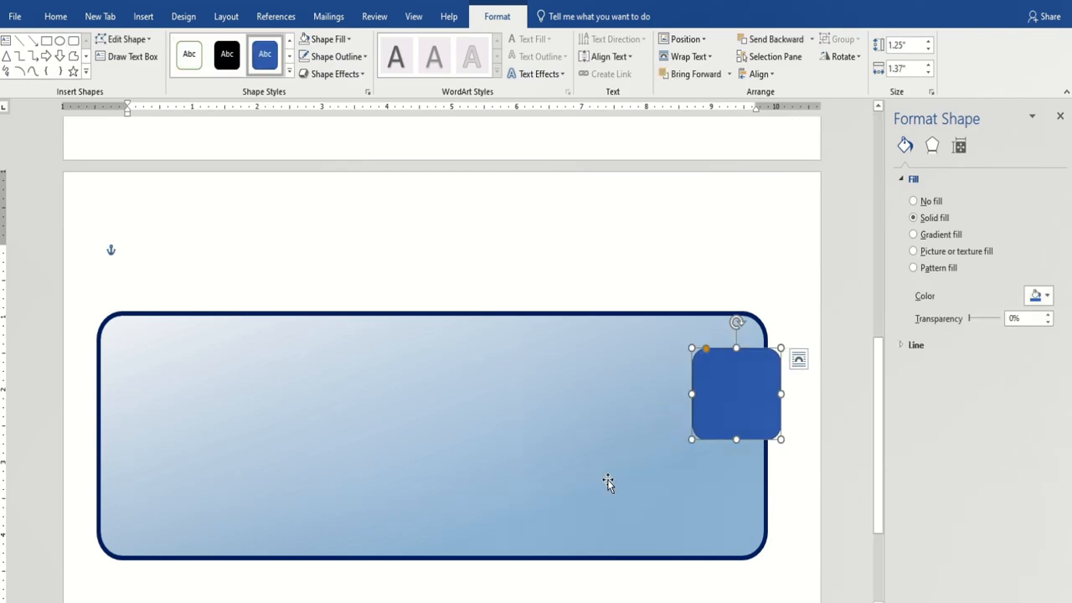
{"action": "scroll", "coordinate": [600, 535], "scroll_direction": "down", "scroll_amount": 2}
{"action": "left_click_drag", "start_coordinate": [735, 227], "coordinate": [593, 512]}
{"action": "scroll", "coordinate": [586, 347], "scroll_direction": "up", "scroll_amount": 2}
{"action": "key", "text": "ctrl+z"}
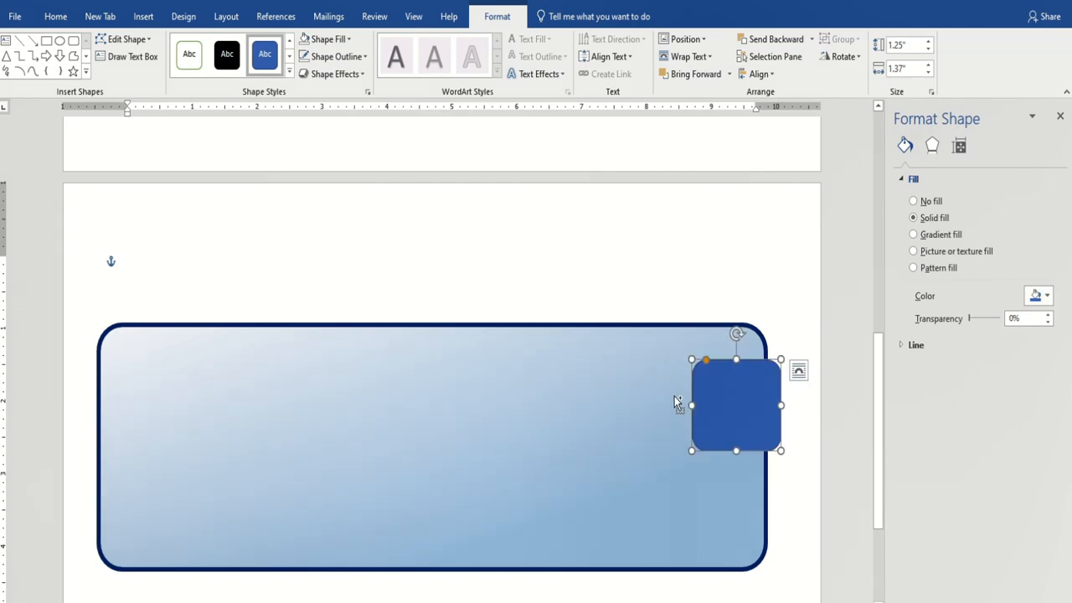
{"action": "key", "text": "ctrl+z"}
{"action": "key", "text": "ctrl+z"}
{"action": "key", "text": "ctrl+z"}
{"action": "key", "text": "ctrl+z"}
{"action": "key", "text": "ctrl+z"}
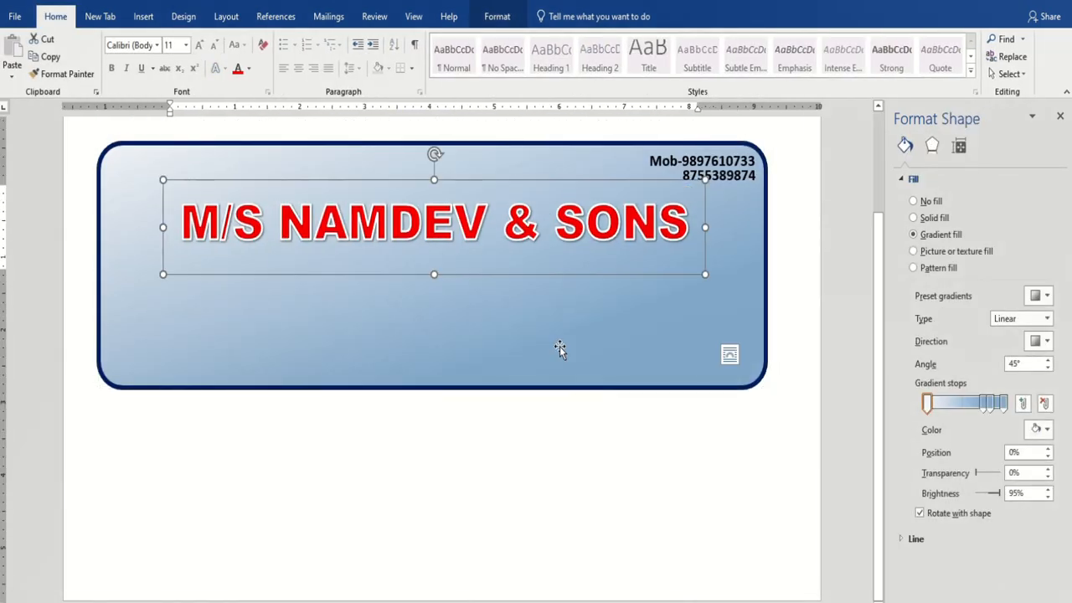
{"action": "left_click", "coordinate": [458, 483]}
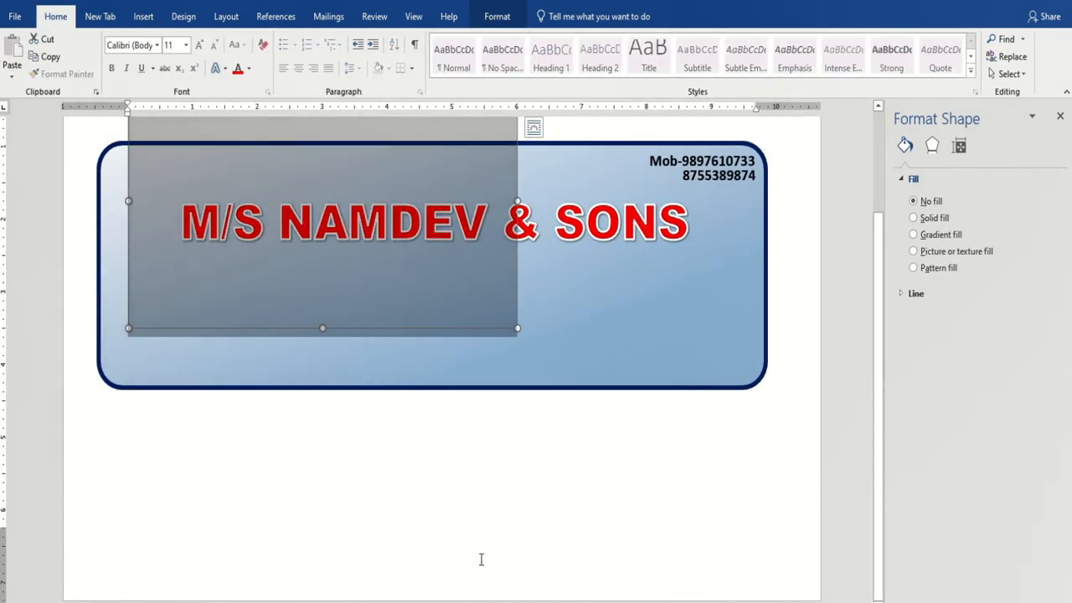
{"action": "left_click", "coordinate": [847, 433]}
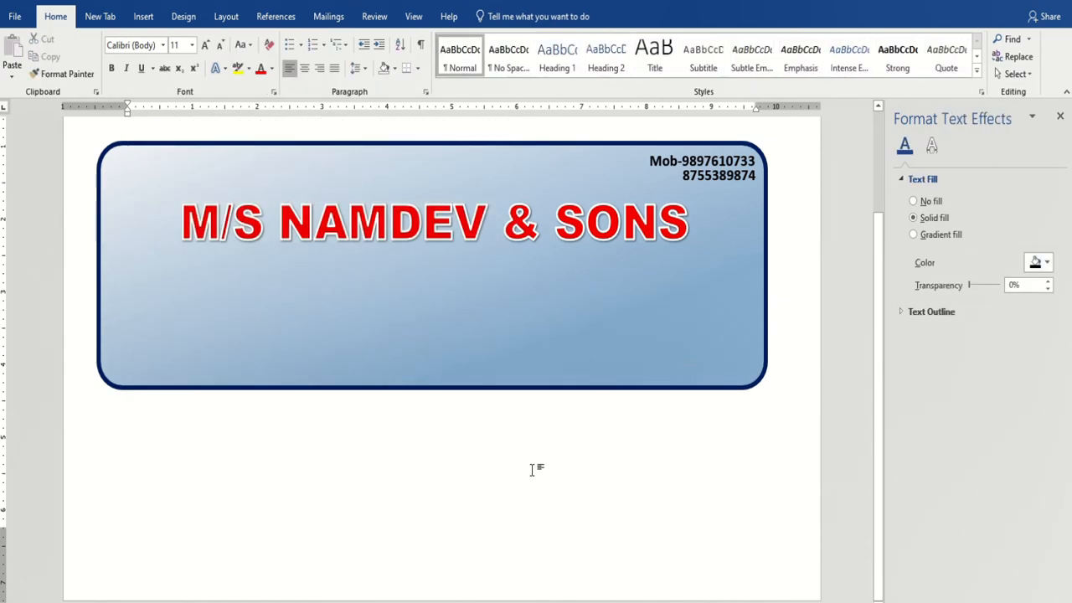
Draw a new text box for the mobile numbers at the sign's top-right.
{"action": "left_click", "coordinate": [345, 241]}
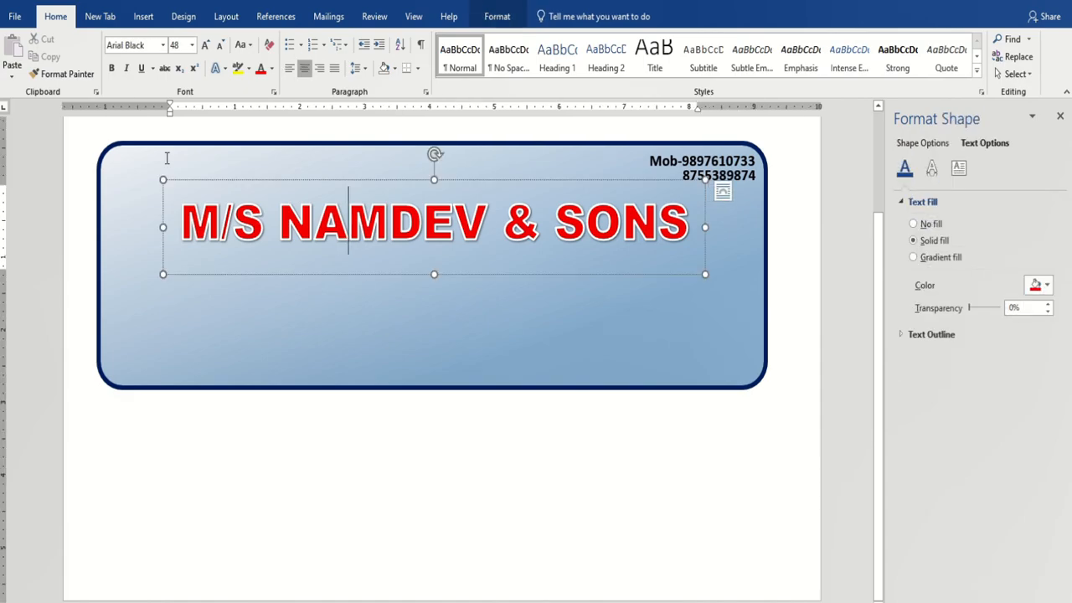
{"action": "left_click", "coordinate": [496, 16]}
{"action": "left_click", "coordinate": [131, 57]}
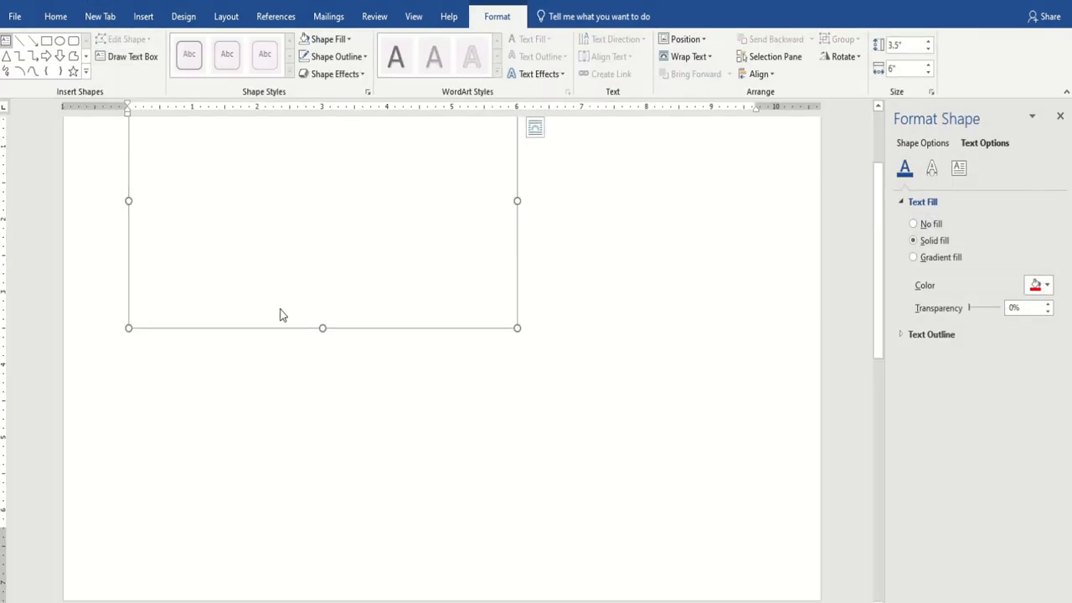
{"action": "scroll", "coordinate": [548, 450], "scroll_direction": "up", "scroll_amount": 3}
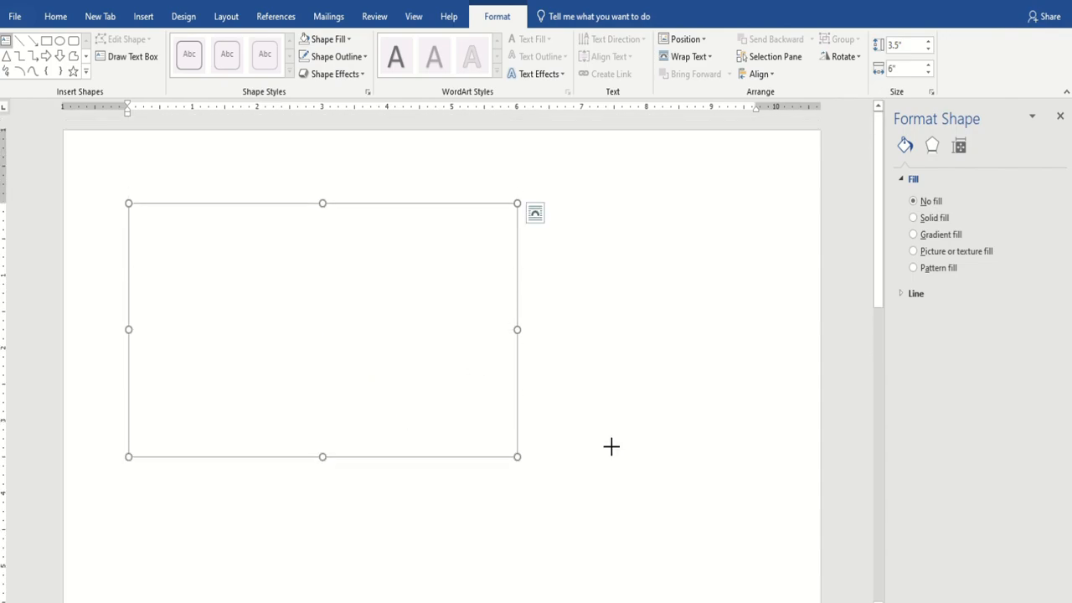
{"action": "scroll", "coordinate": [610, 440], "scroll_direction": "down", "scroll_amount": 4}
{"action": "left_click_drag", "start_coordinate": [563, 424], "coordinate": [656, 524]}
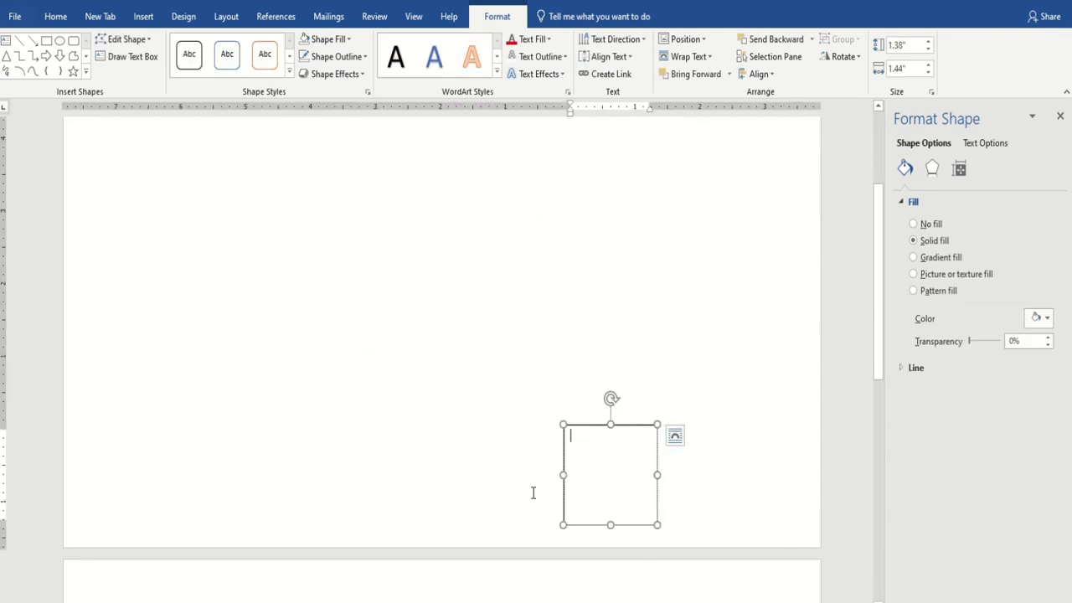
{"action": "scroll", "coordinate": [586, 418], "scroll_direction": "down", "scroll_amount": 3}
{"action": "scroll", "coordinate": [574, 318], "scroll_direction": "down", "scroll_amount": 3}
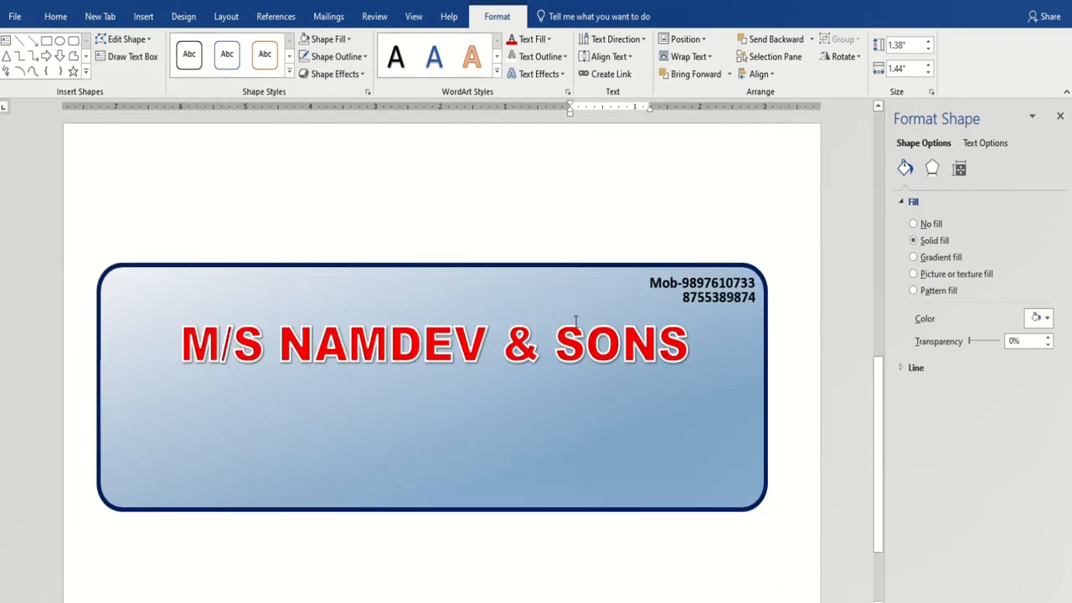
{"action": "scroll", "coordinate": [298, 175], "scroll_direction": "up", "scroll_amount": 4}
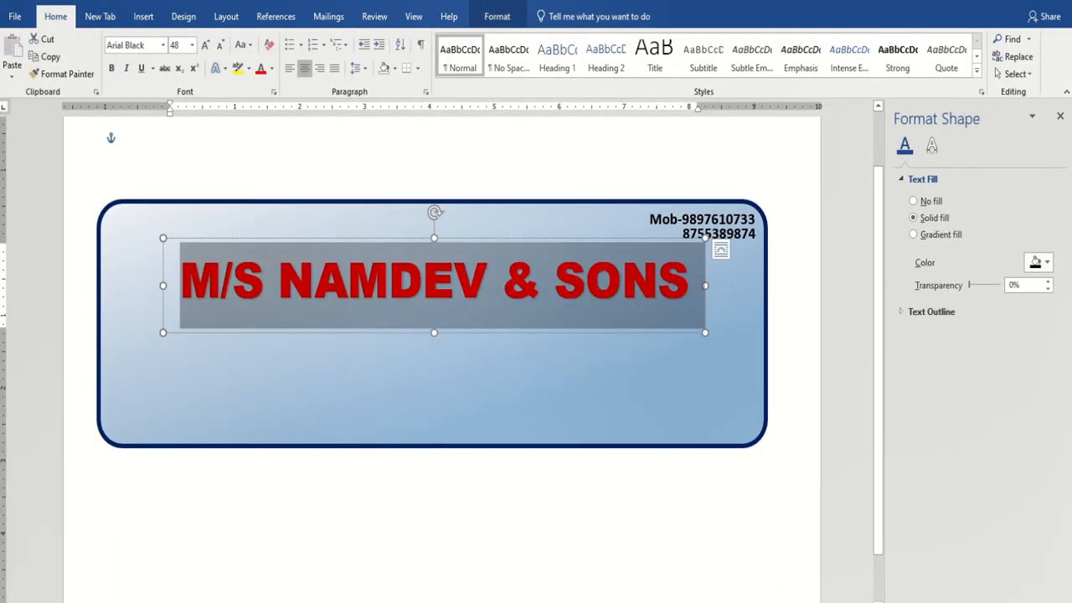
{"action": "left_click", "coordinate": [700, 251]}
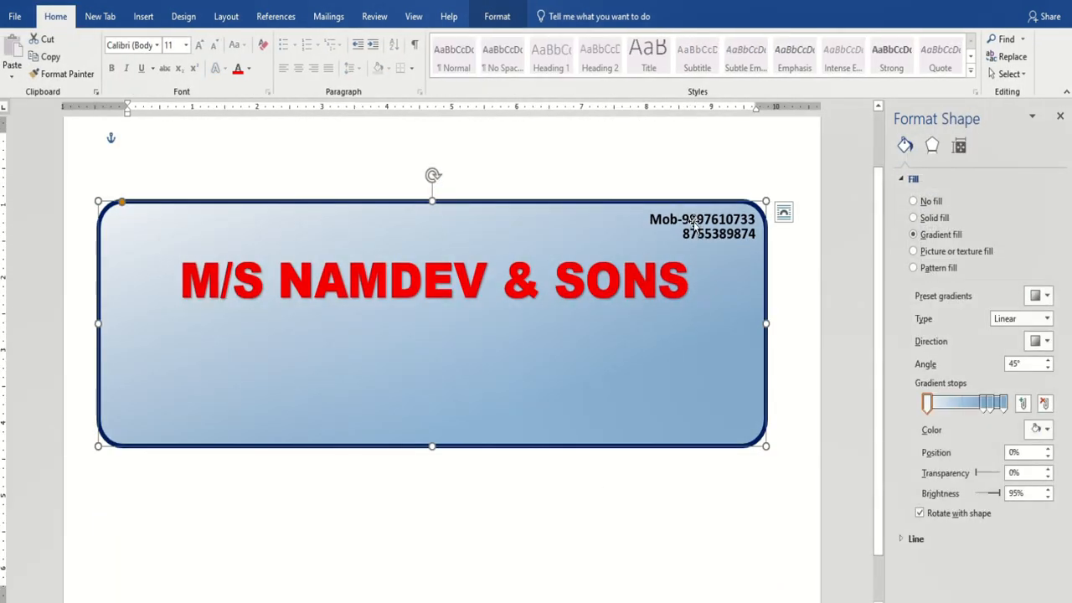
{"action": "left_click", "coordinate": [703, 222]}
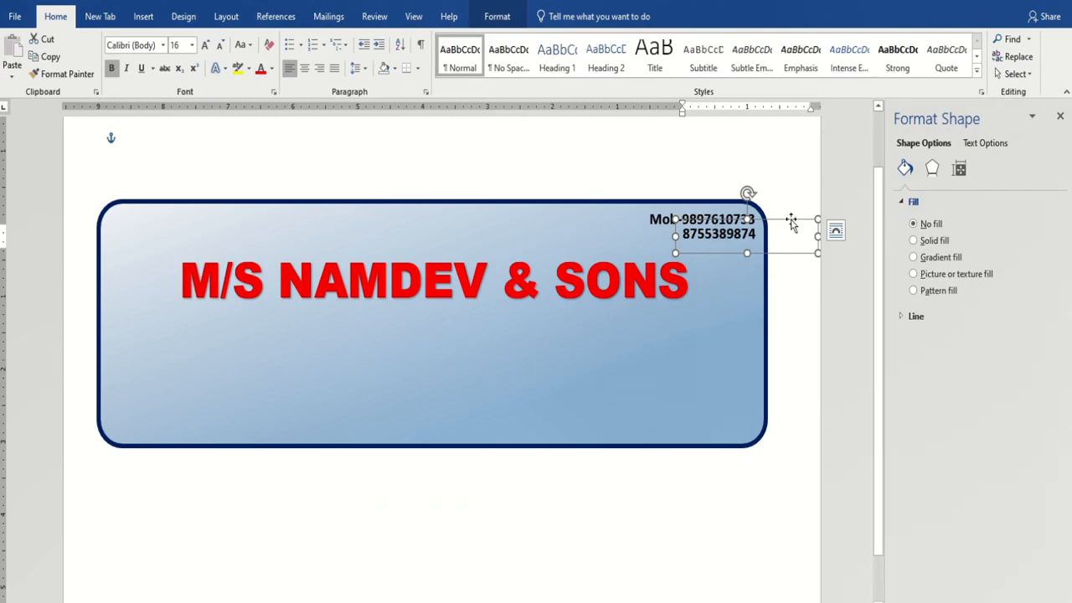
Copy the number box beneath the shop name, outline it black, and widen it to 7.96".
{"action": "left_click_drag", "start_coordinate": [798, 226], "coordinate": [285, 315]}
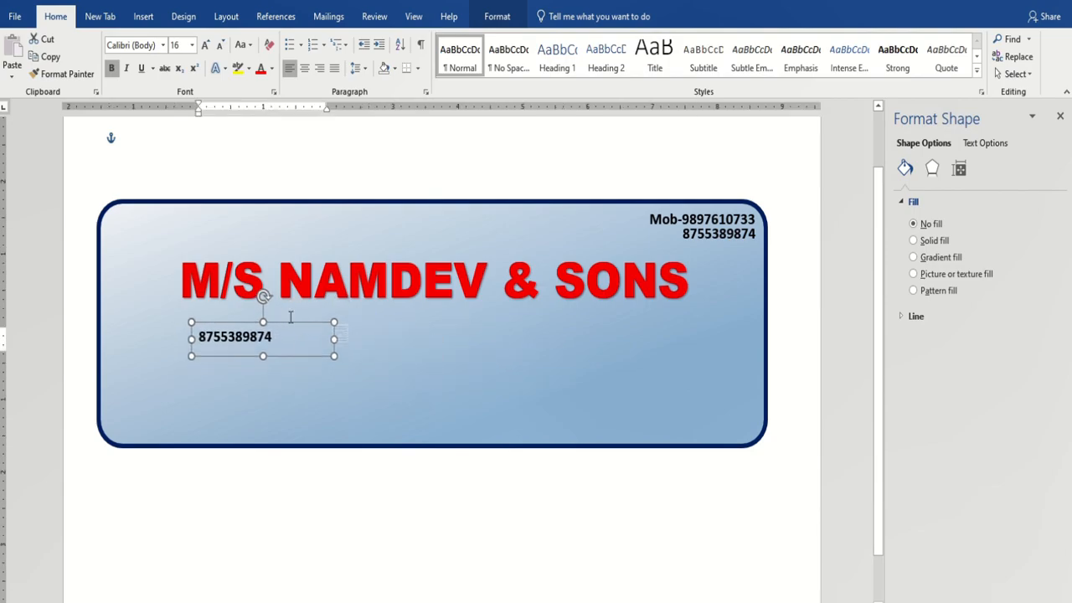
{"action": "left_click", "coordinate": [503, 16]}
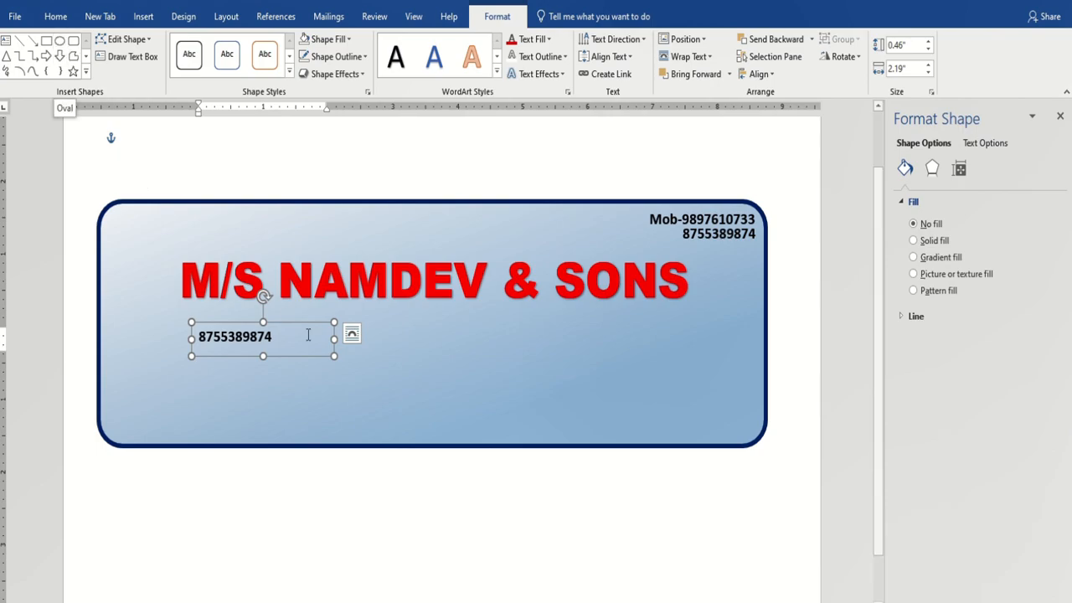
{"action": "left_click", "coordinate": [365, 57]}
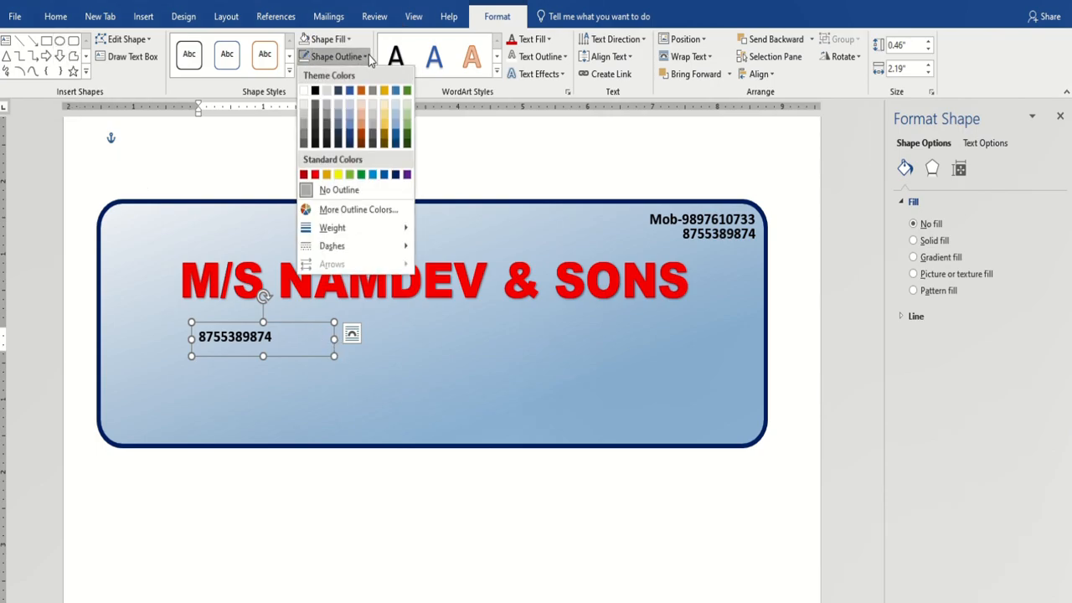
{"action": "left_click", "coordinate": [315, 91]}
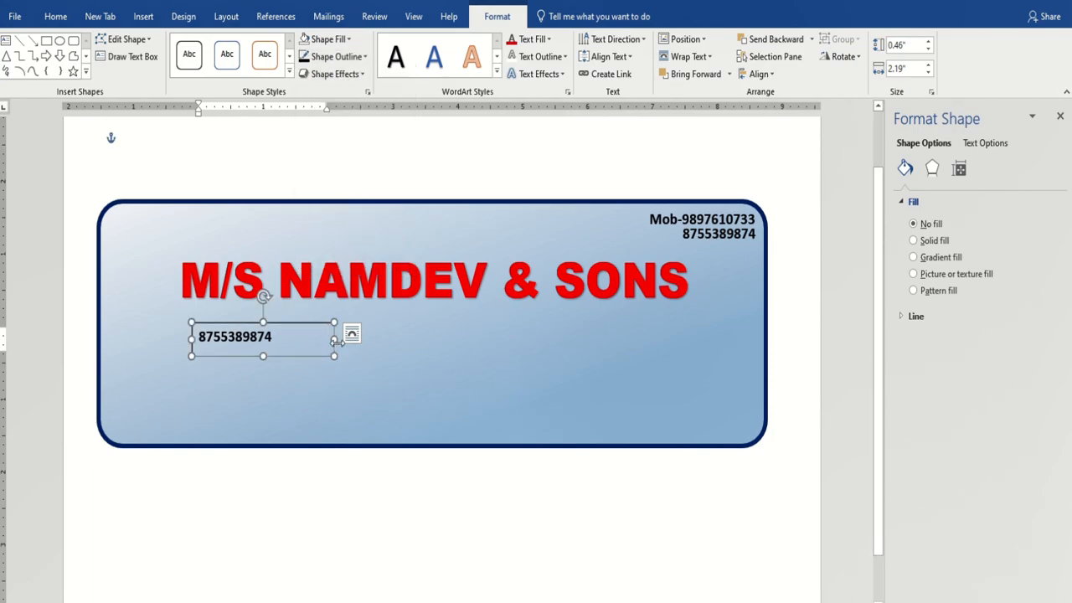
{"action": "left_click_drag", "start_coordinate": [334, 339], "coordinate": [708, 335]}
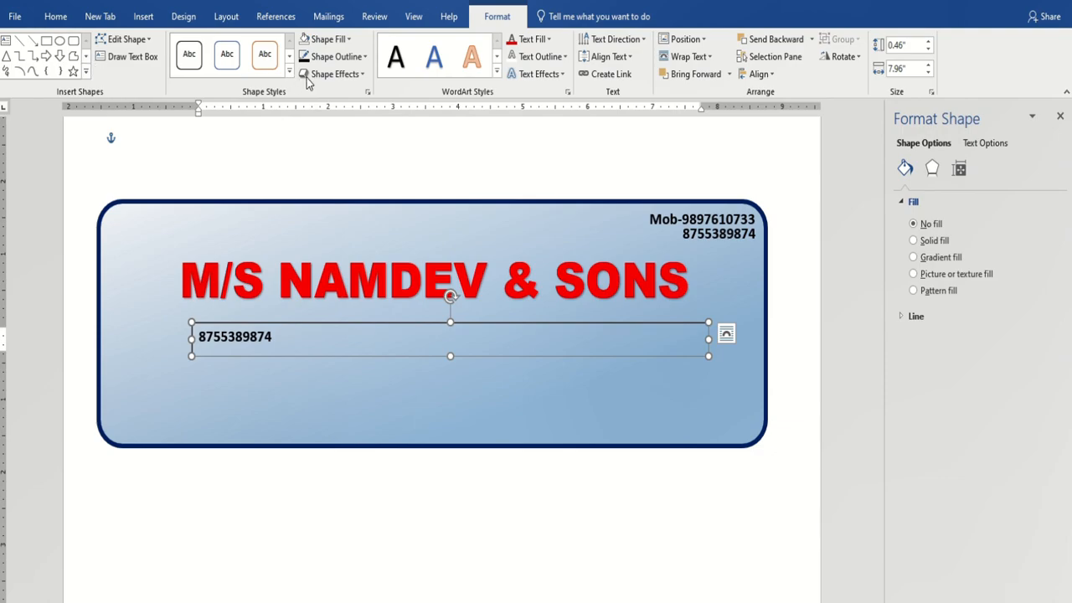
Give the number box a solid white fill and draw a long blue bar beneath it.
{"action": "left_click", "coordinate": [278, 73]}
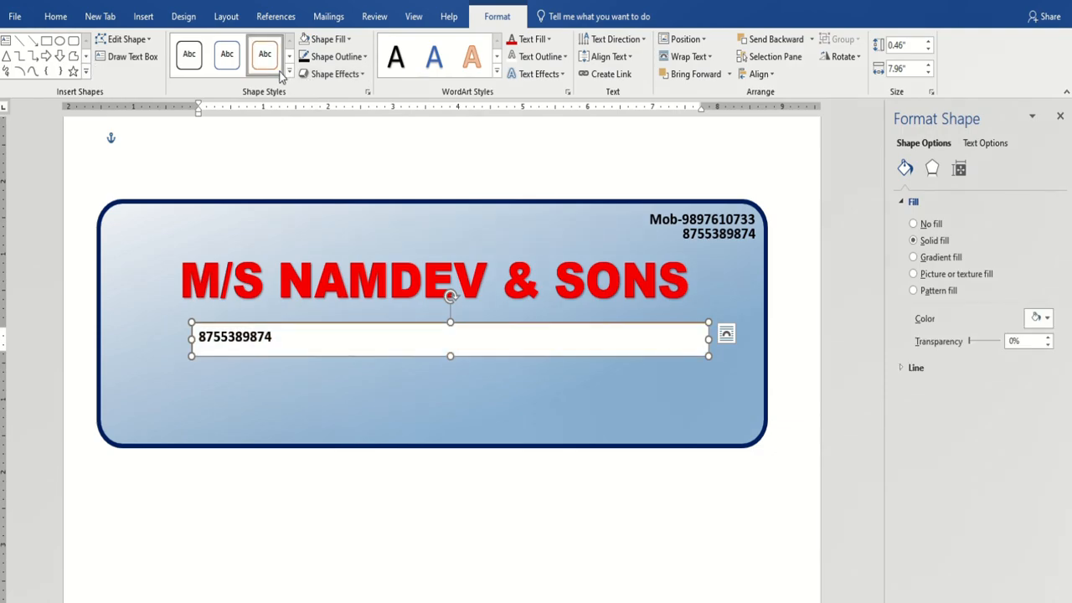
{"action": "left_click", "coordinate": [289, 73]}
{"action": "left_click", "coordinate": [22, 188]}
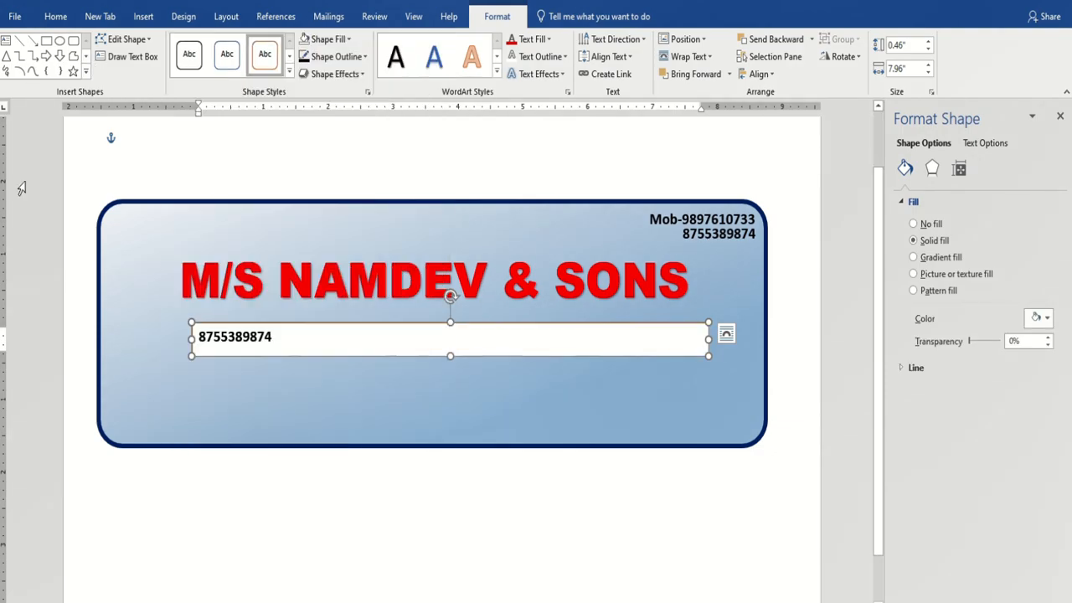
{"action": "left_click", "coordinate": [122, 56]}
{"action": "left_click_drag", "start_coordinate": [128, 362], "coordinate": [166, 386]}
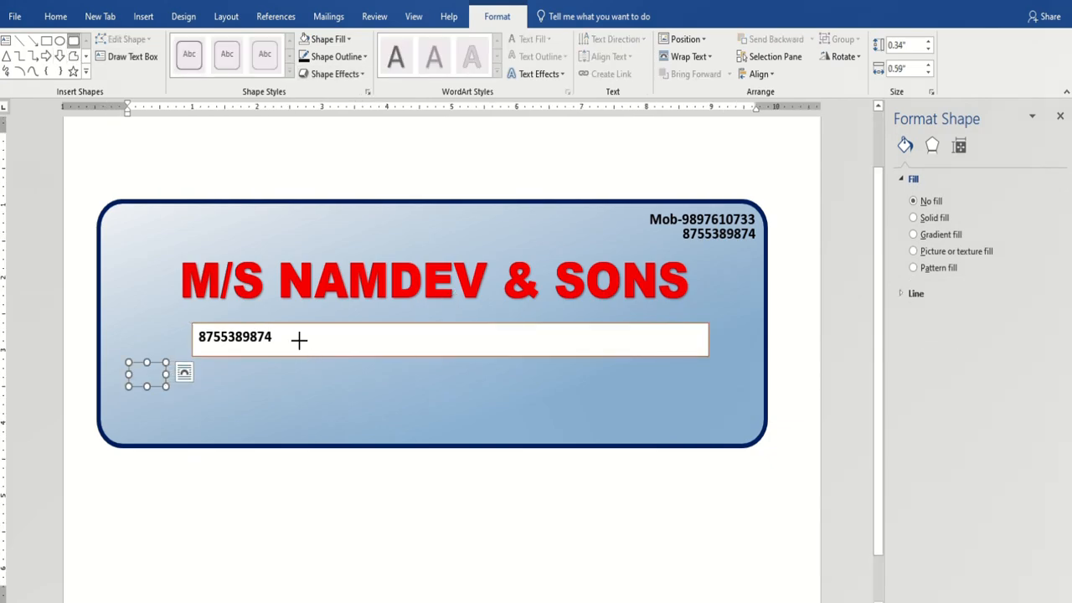
{"action": "left_click_drag", "start_coordinate": [329, 365], "coordinate": [475, 409]}
{"action": "left_click_drag", "start_coordinate": [695, 382], "coordinate": [695, 383]}
Delete the white phone-number box.
{"action": "left_click", "coordinate": [590, 332]}
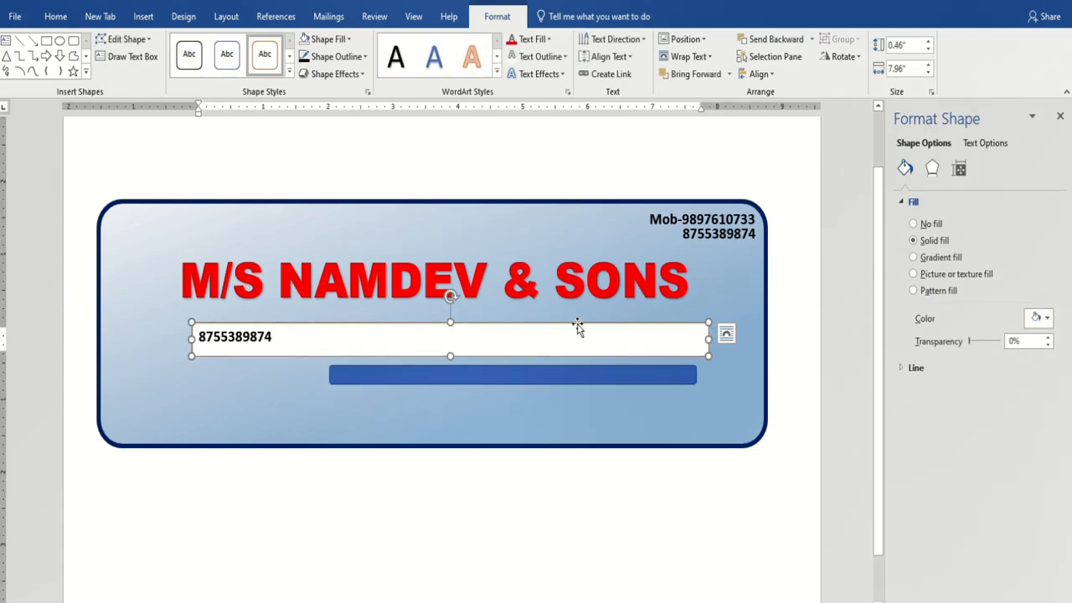
{"action": "left_click", "coordinate": [577, 326]}
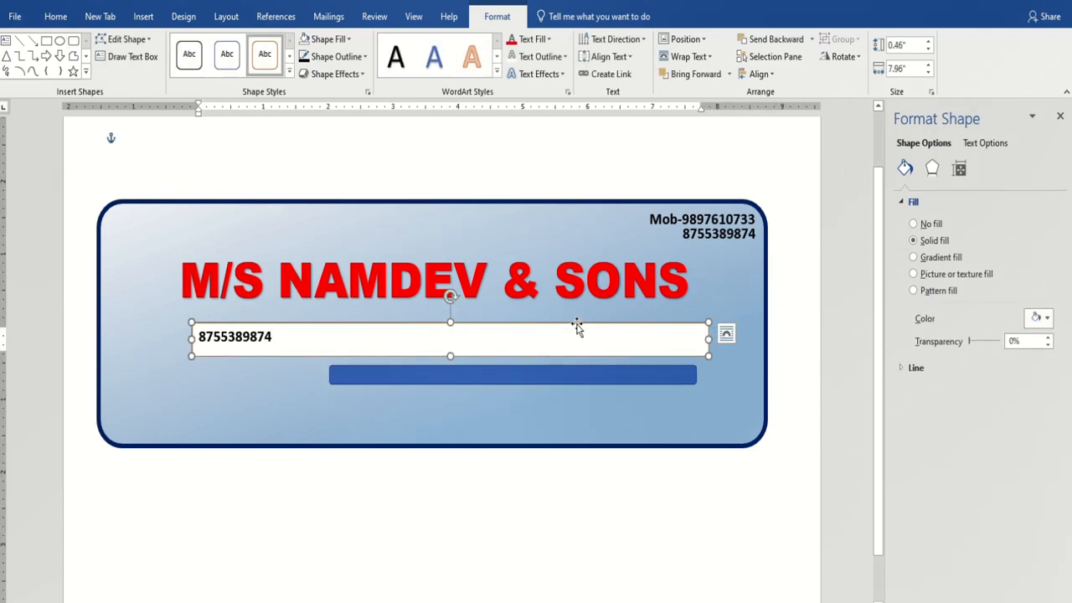
{"action": "key", "text": "Delete"}
Move the blue bar under the shop name, round its corners, and stretch it to 0.44" by 7.43".
{"action": "left_click", "coordinate": [574, 374]}
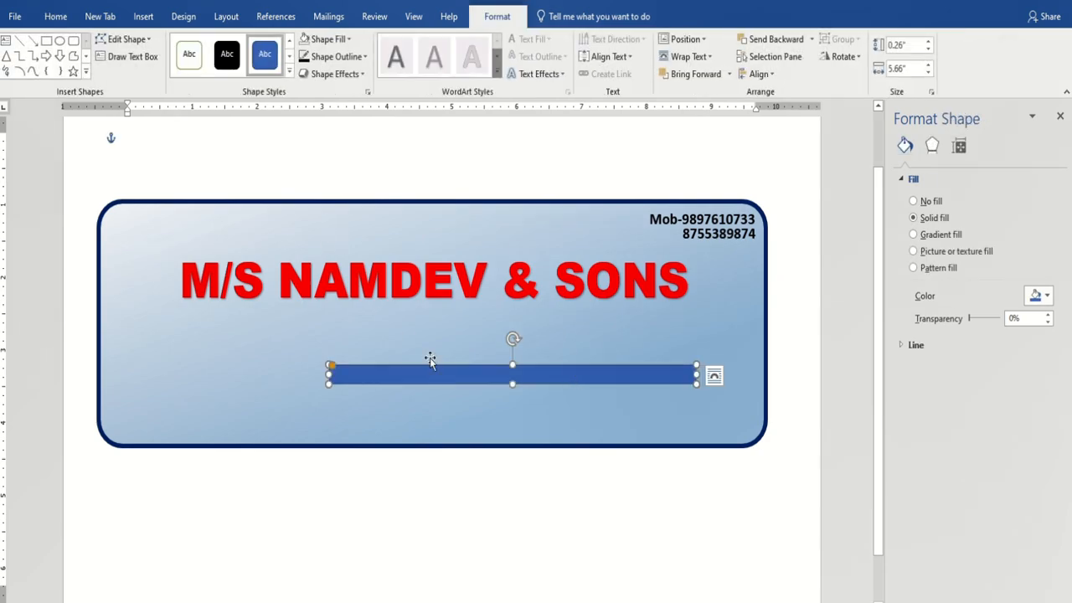
{"action": "left_click_drag", "start_coordinate": [418, 377], "coordinate": [349, 330]}
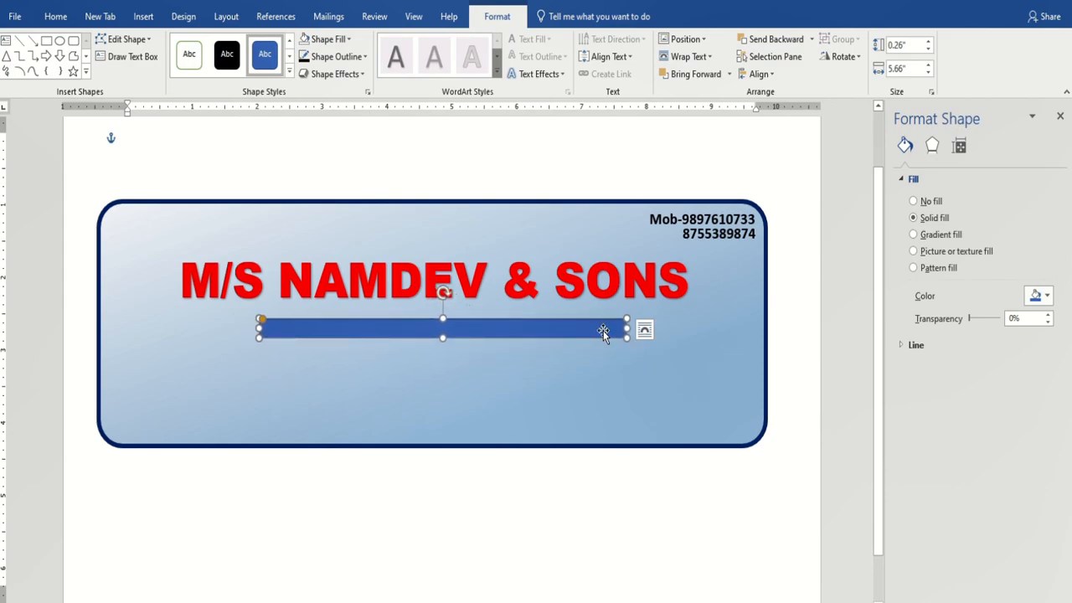
{"action": "left_click_drag", "start_coordinate": [627, 328], "coordinate": [679, 329]}
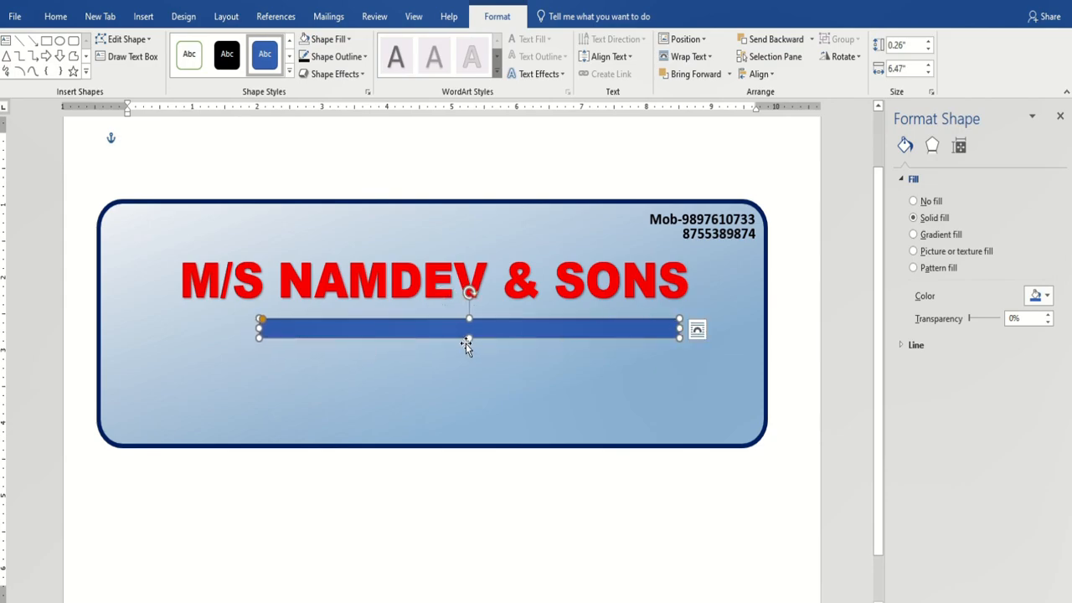
{"action": "left_click_drag", "start_coordinate": [465, 338], "coordinate": [468, 355]}
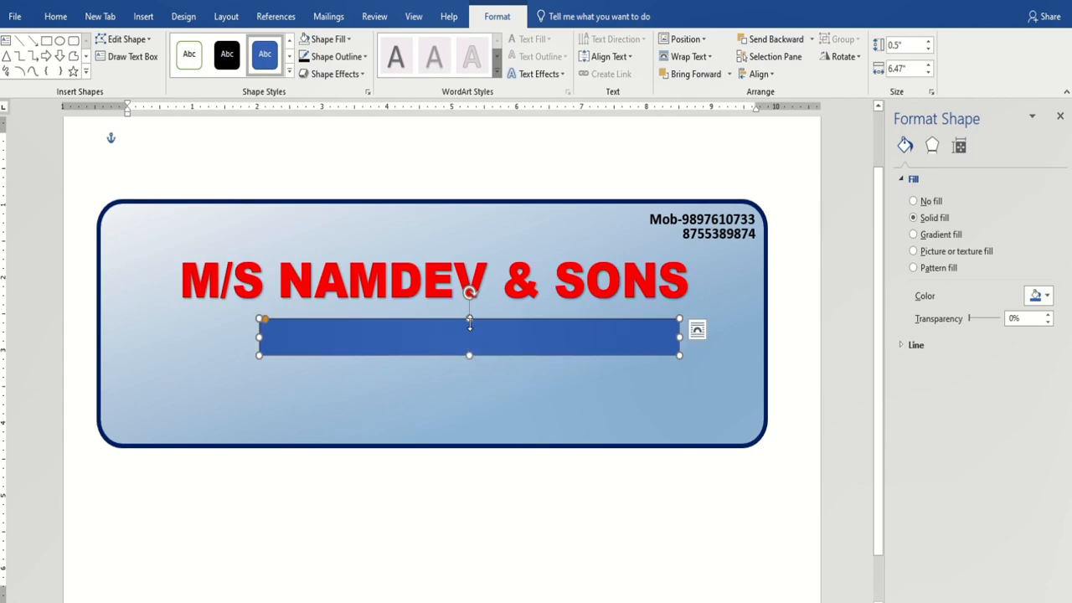
{"action": "left_click_drag", "start_coordinate": [262, 320], "coordinate": [301, 335]}
{"action": "left_click_drag", "start_coordinate": [426, 338], "coordinate": [393, 332]}
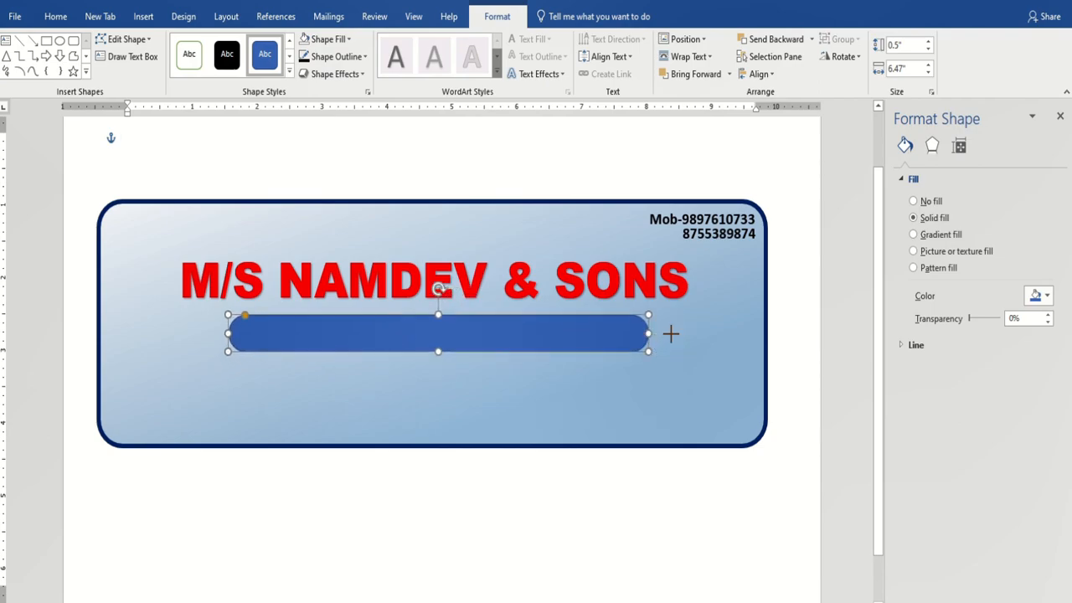
{"action": "left_click_drag", "start_coordinate": [670, 333], "coordinate": [682, 333]}
{"action": "left_click_drag", "start_coordinate": [227, 333], "coordinate": [200, 333]}
{"action": "left_click_drag", "start_coordinate": [446, 342], "coordinate": [438, 342]}
Fill the rounded bar with dark navy blue.
{"action": "left_click", "coordinate": [349, 38]}
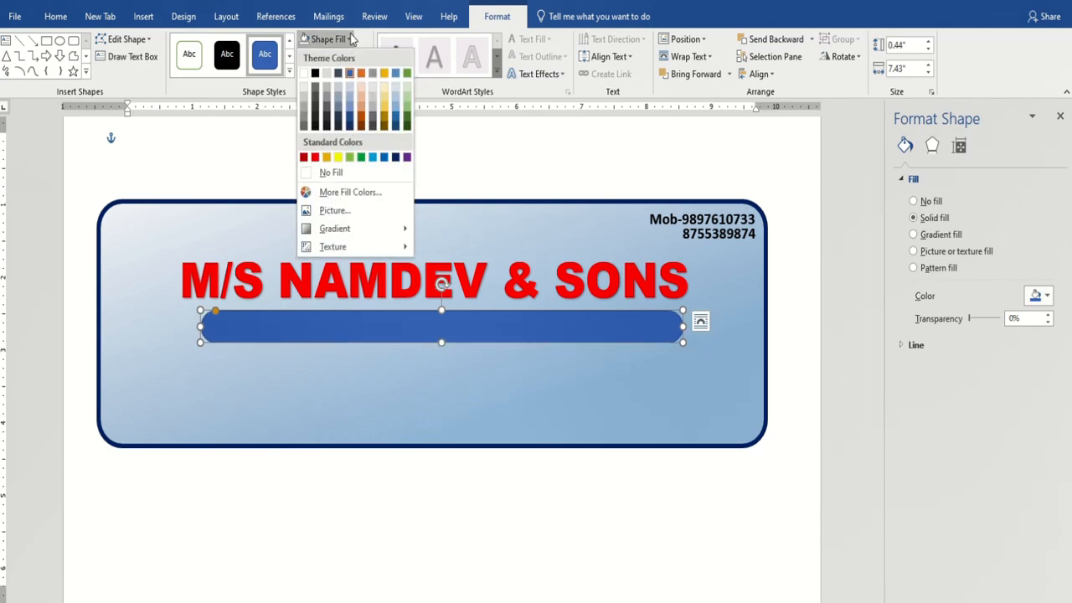
{"action": "left_click", "coordinate": [395, 151]}
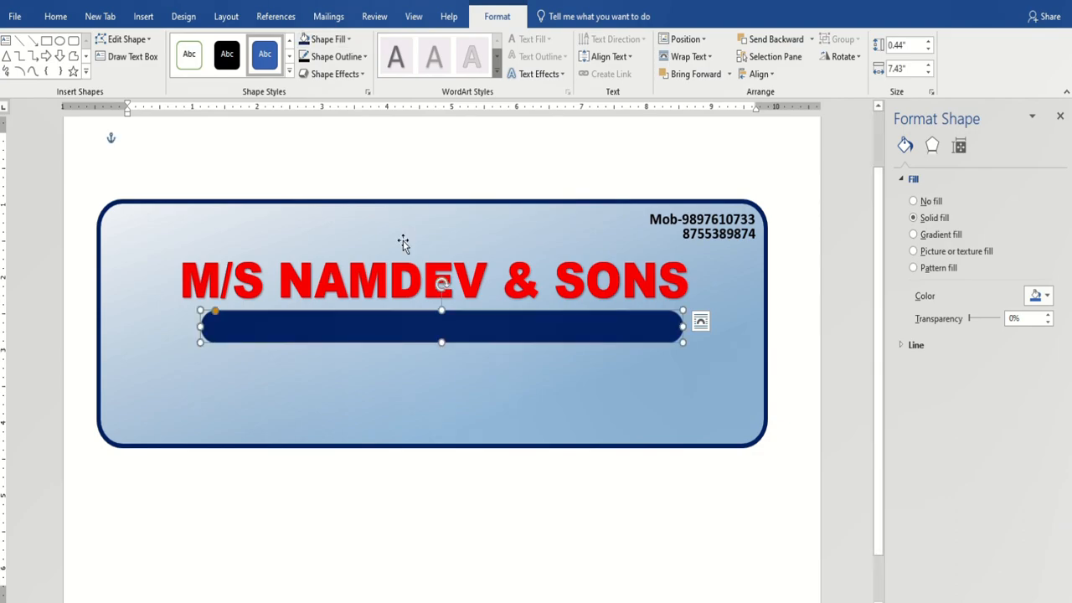
{"action": "left_click", "coordinate": [516, 390]}
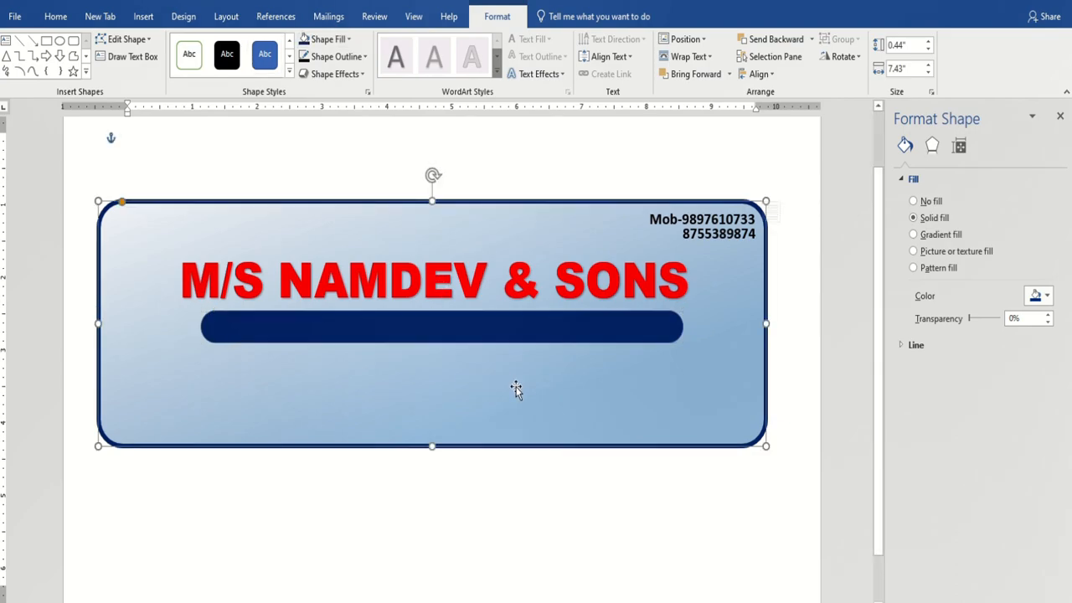
Duplicate the phone-number box, place the copy below the navy bar, and widen it to 5.43".
{"action": "left_click", "coordinate": [731, 242]}
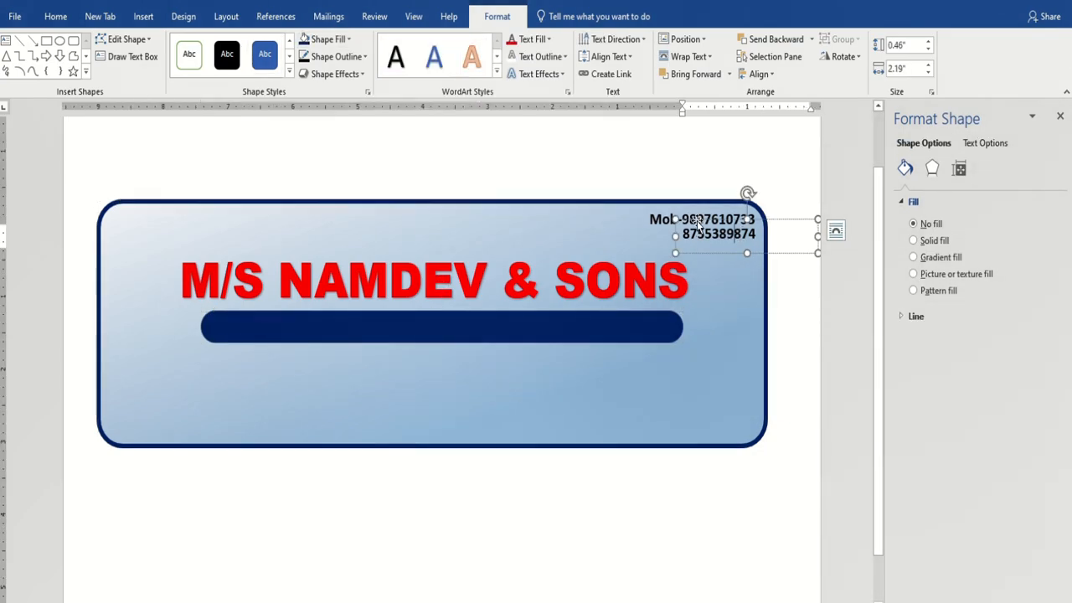
{"action": "key", "text": "ctrl+d"}
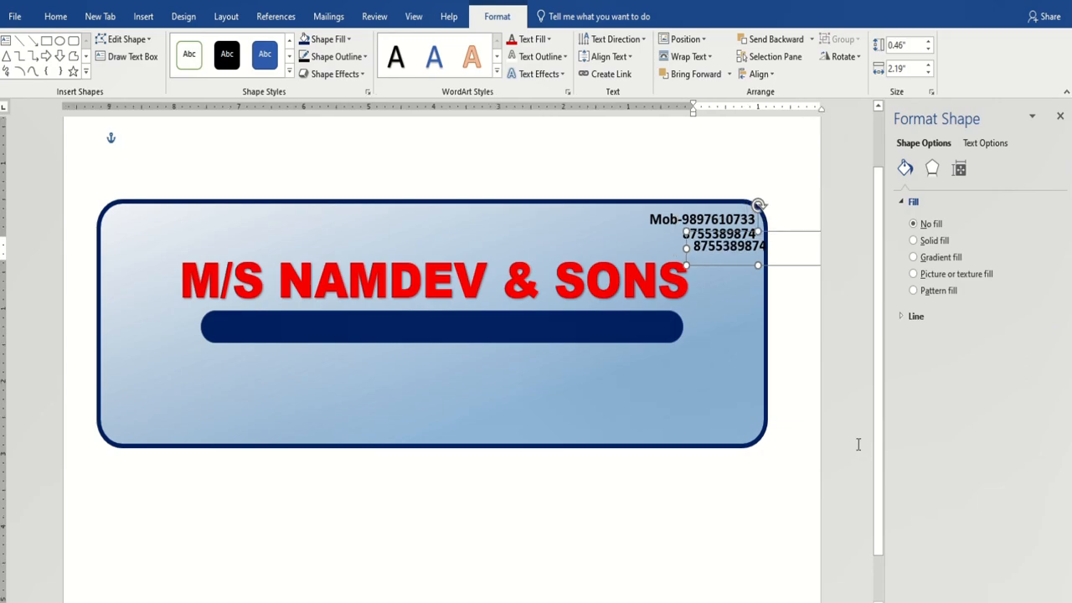
{"action": "left_click_drag", "start_coordinate": [783, 236], "coordinate": [350, 392]}
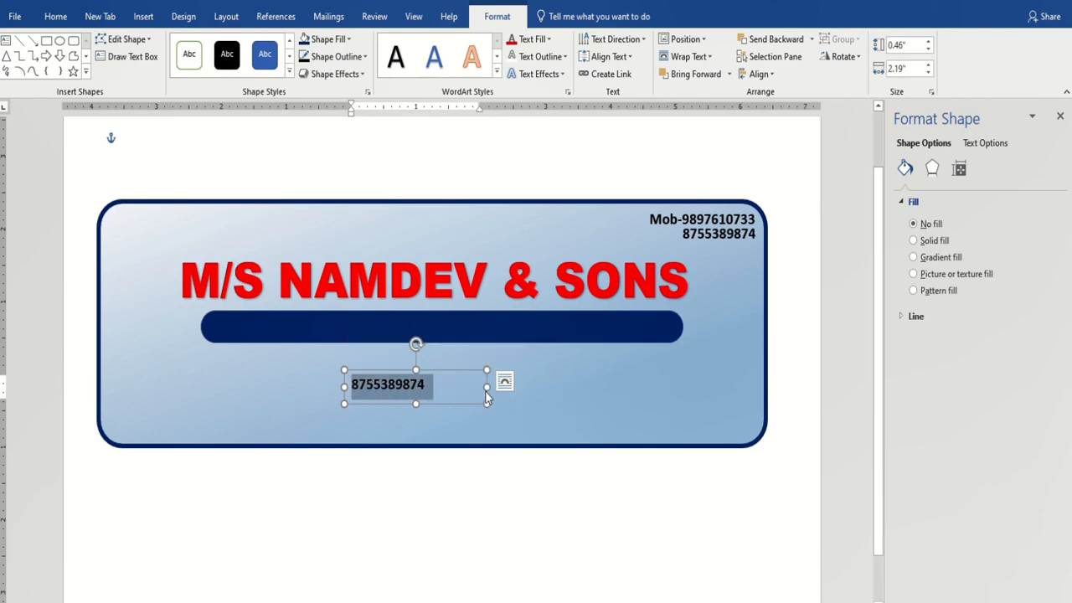
{"action": "left_click", "coordinate": [484, 390]}
{"action": "left_click_drag", "start_coordinate": [487, 387], "coordinate": [696, 386]}
{"action": "left_click_drag", "start_coordinate": [430, 383], "coordinate": [346, 384]}
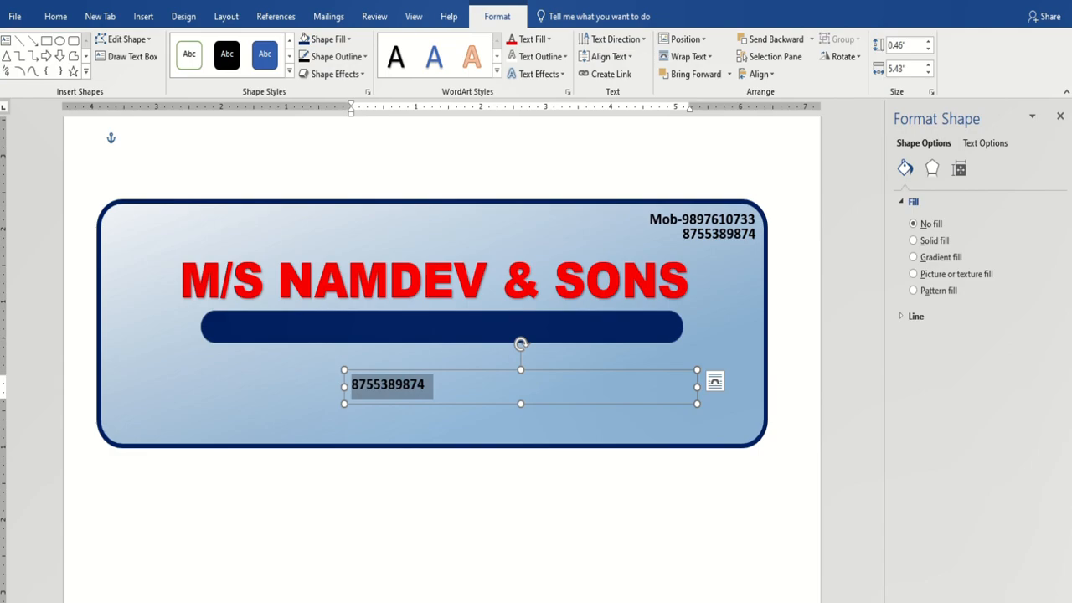
Replace the number with the tagline 'A class Govt. Contractor of electric works'.
{"action": "type", "text": "A"}
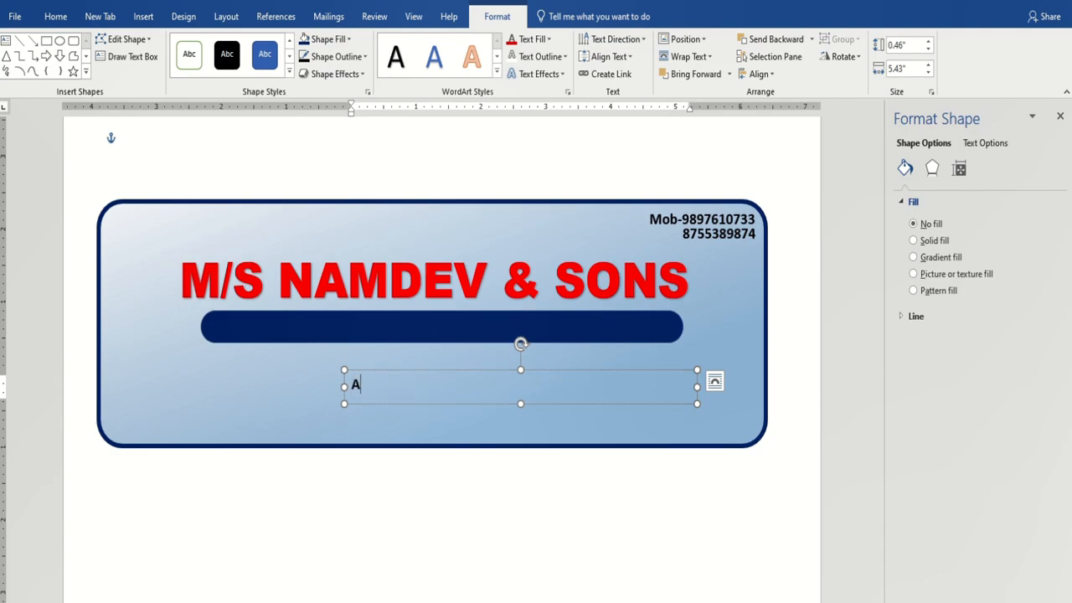
{"action": "type", "text": "Cla"}
{"action": "key", "text": "BackSpace"}
{"action": "type", "text": "class Govt. Contractor of ele"}
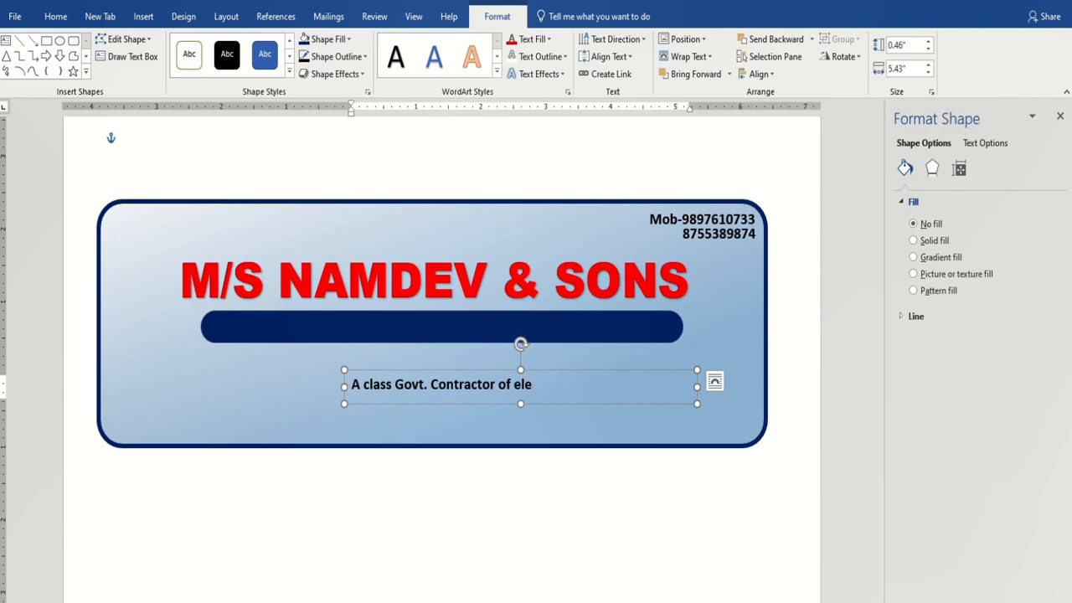
{"action": "type", "text": "tric works"}
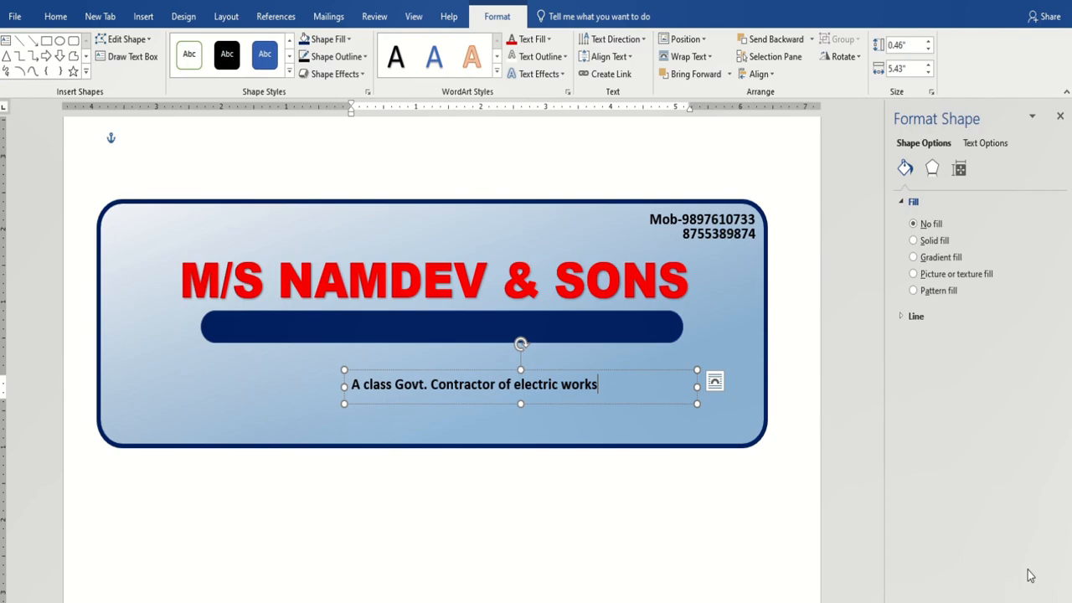
Select the tagline and open the Change Case options.
{"action": "left_click_drag", "start_coordinate": [599, 383], "coordinate": [350, 384]}
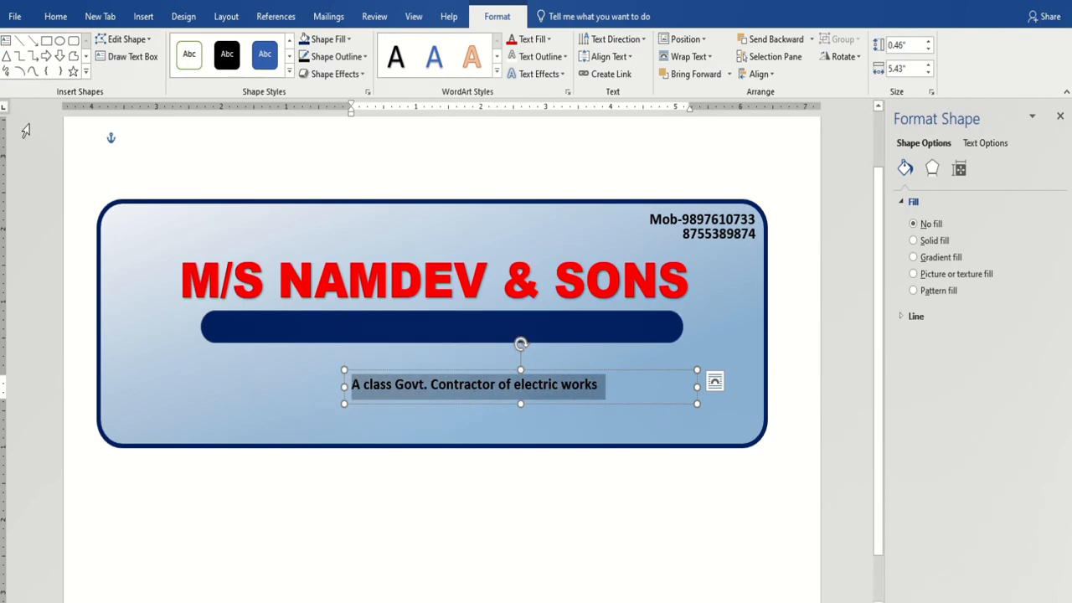
{"action": "left_click", "coordinate": [54, 17]}
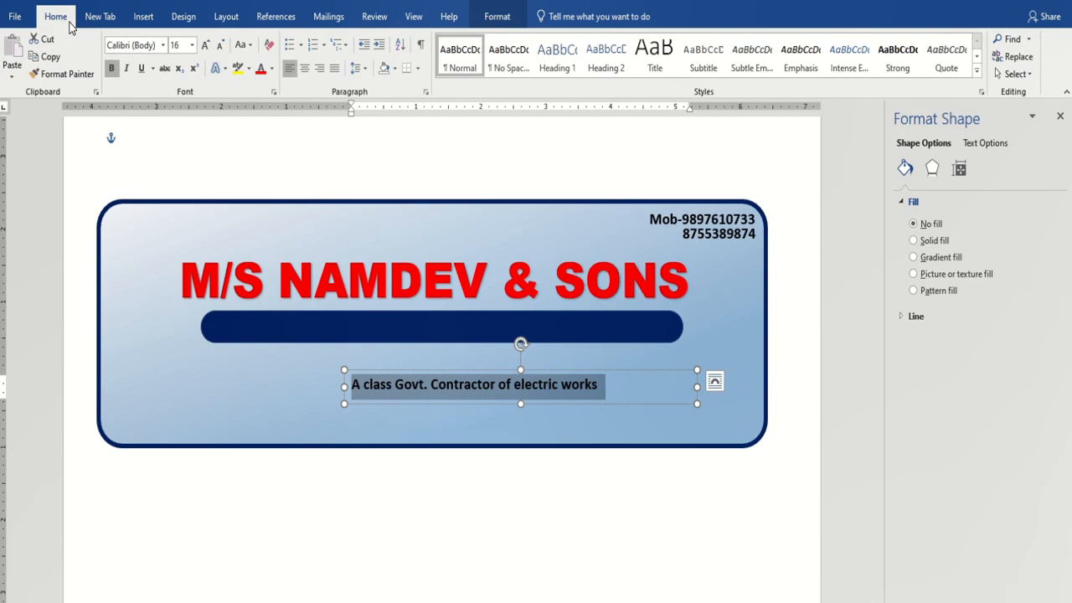
{"action": "left_click", "coordinate": [242, 45]}
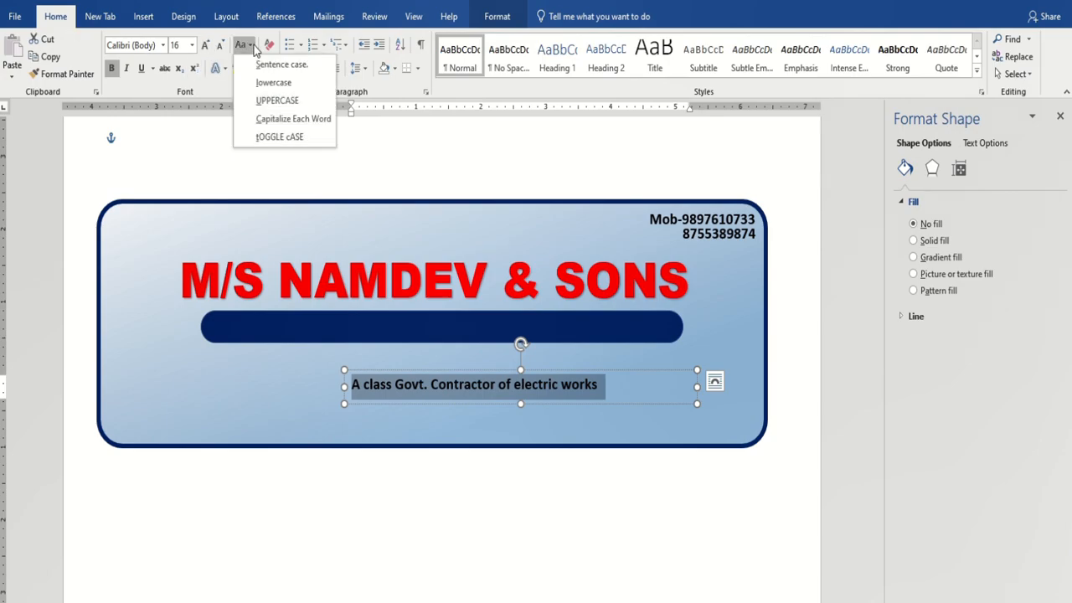
Apply Capitalize Each Word to the tagline and place its box over the navy bar.
{"action": "left_click", "coordinate": [281, 121]}
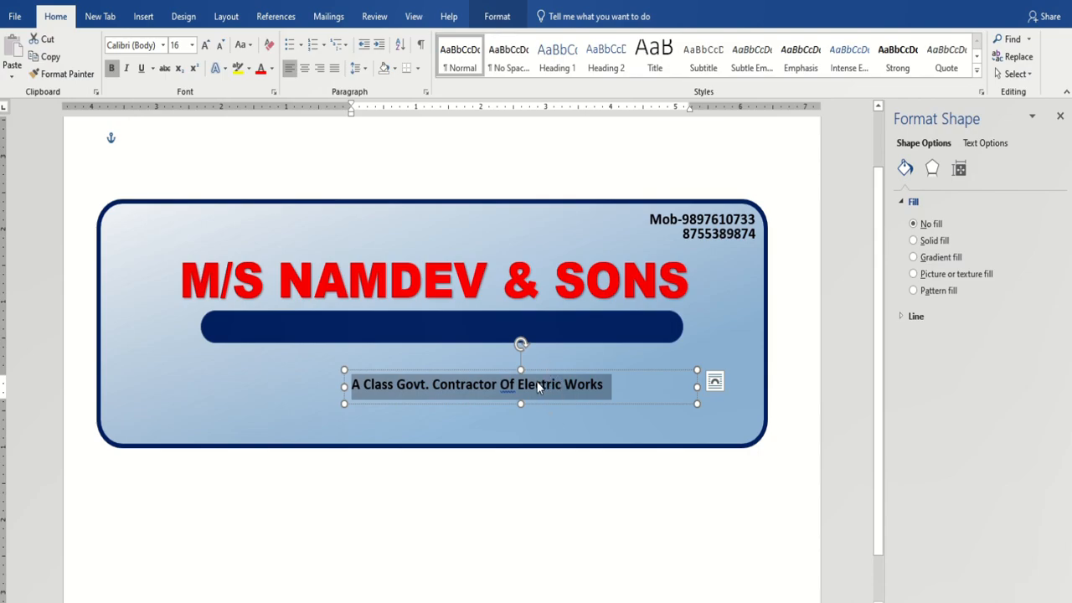
{"action": "left_click_drag", "start_coordinate": [553, 376], "coordinate": [504, 318]}
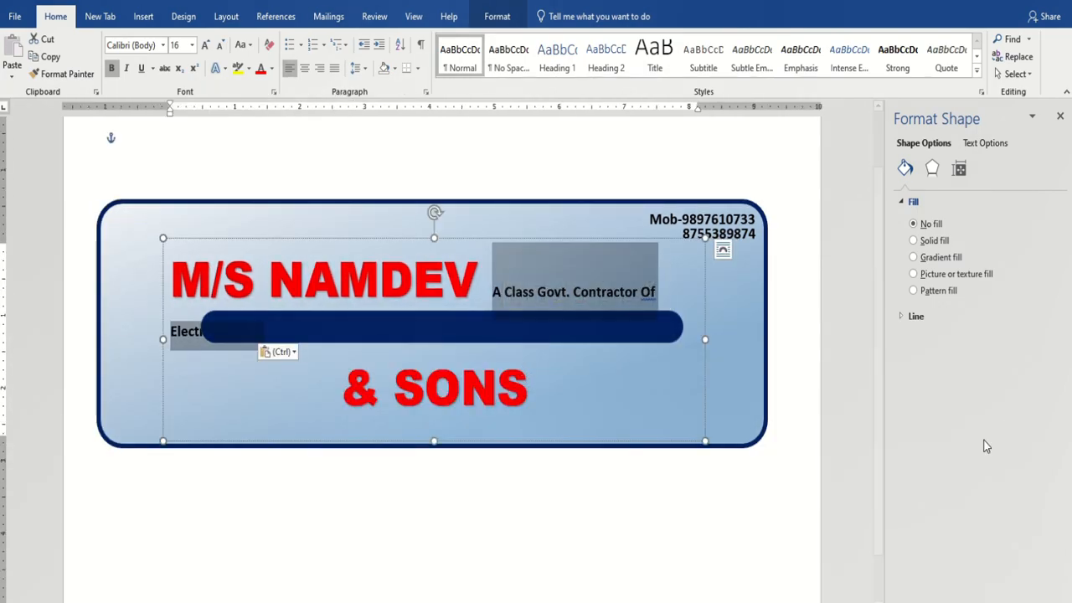
{"action": "key", "text": "ctrl+z"}
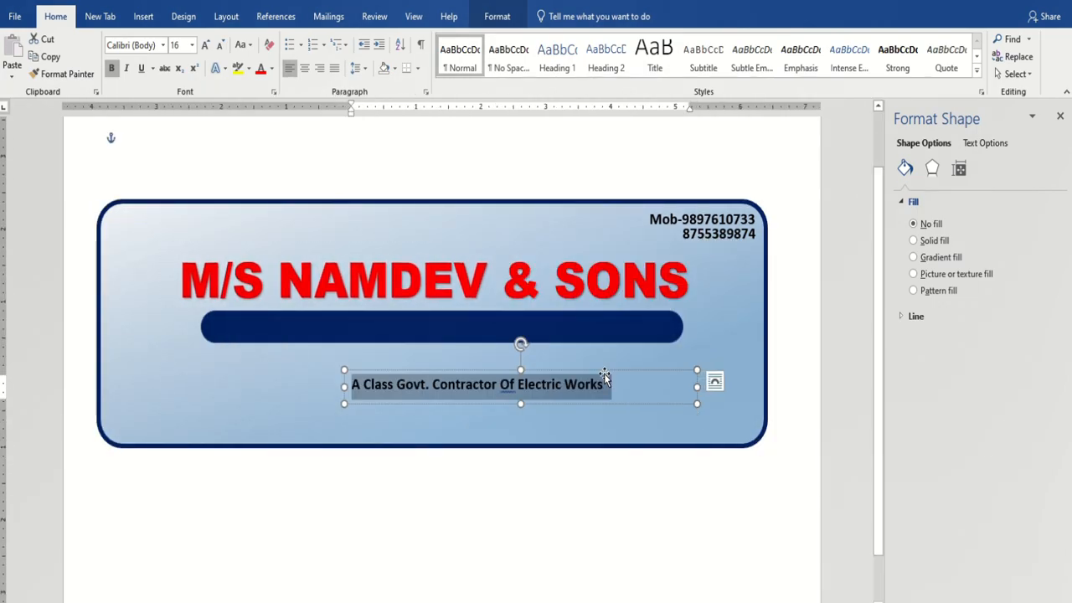
{"action": "left_click_drag", "start_coordinate": [605, 371], "coordinate": [538, 313]}
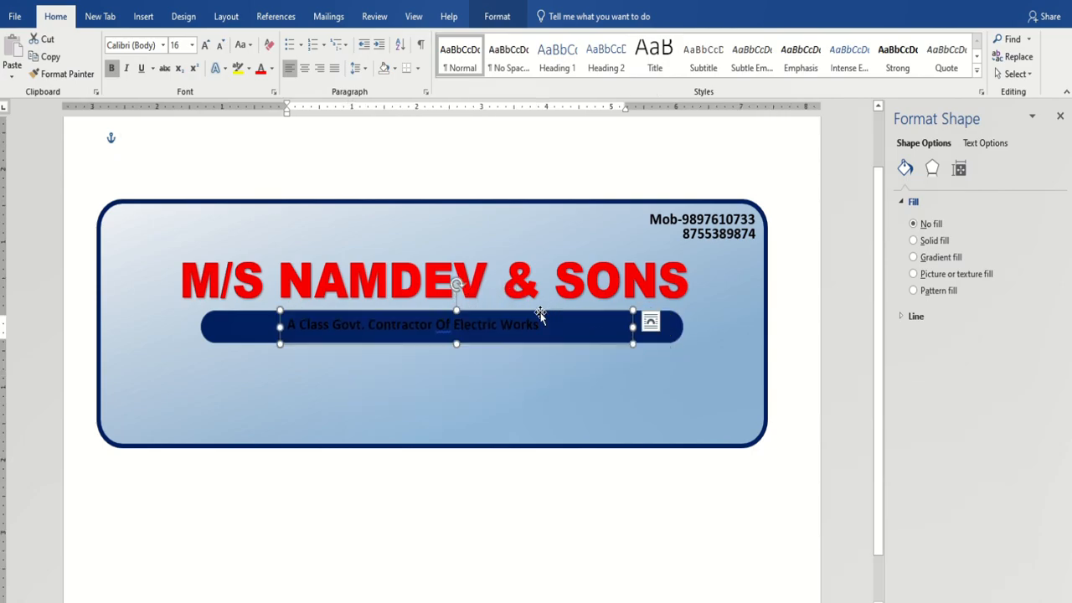
Make the tagline text white and widen its box on both sides.
{"action": "left_click", "coordinate": [272, 68]}
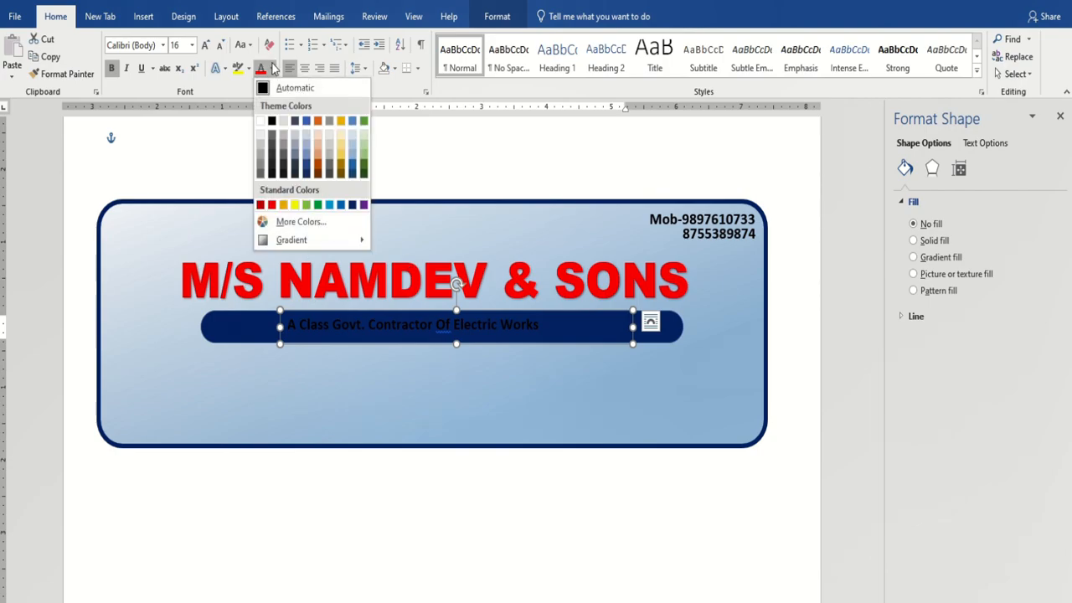
{"action": "left_click", "coordinate": [260, 122]}
{"action": "left_click_drag", "start_coordinate": [279, 326], "coordinate": [212, 327]}
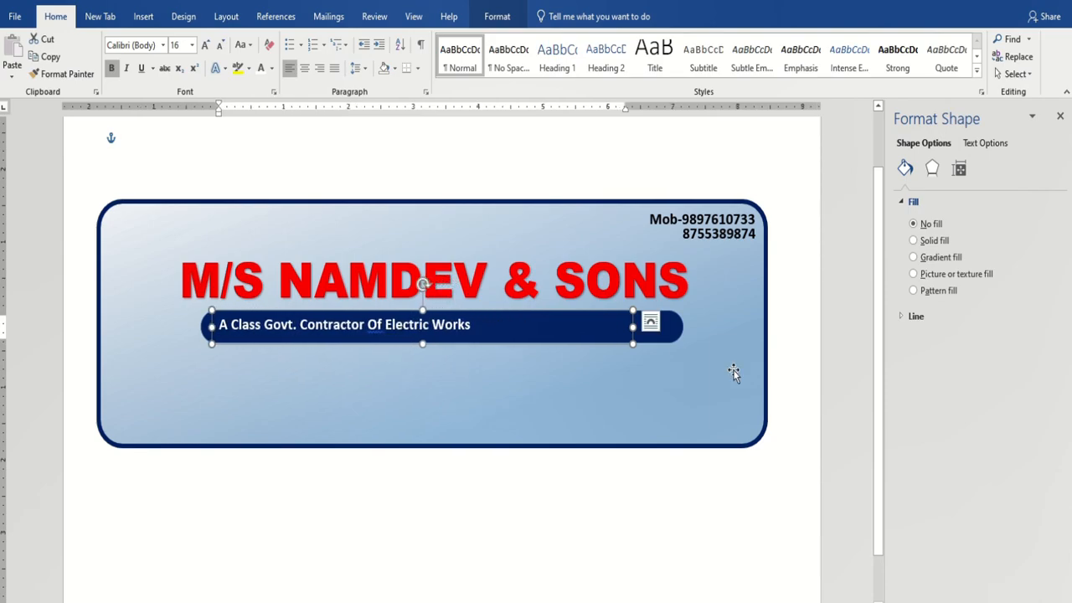
{"action": "left_click_drag", "start_coordinate": [633, 326], "coordinate": [675, 326]}
Enlarge the tagline to 26 pt and nudge its box slightly upward.
{"action": "left_click_drag", "start_coordinate": [222, 327], "coordinate": [481, 327]}
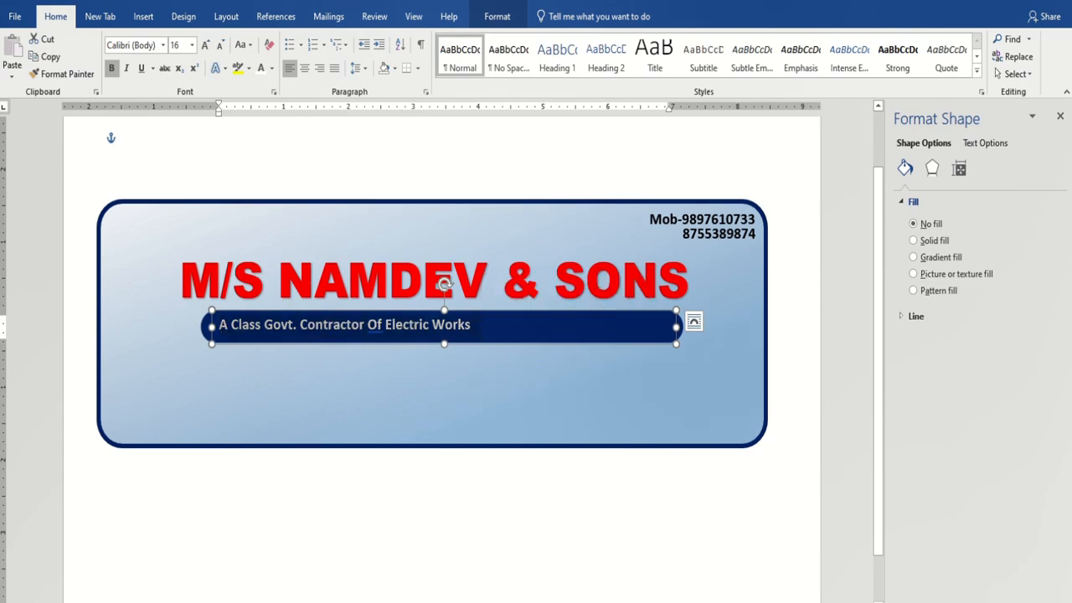
{"action": "key", "text": "ctrl+shift+period"}
{"action": "key", "text": "ctrl+shift+period"}
{"action": "key", "text": "ctrl+shift+period"}
{"action": "key", "text": "ctrl+shift+period"}
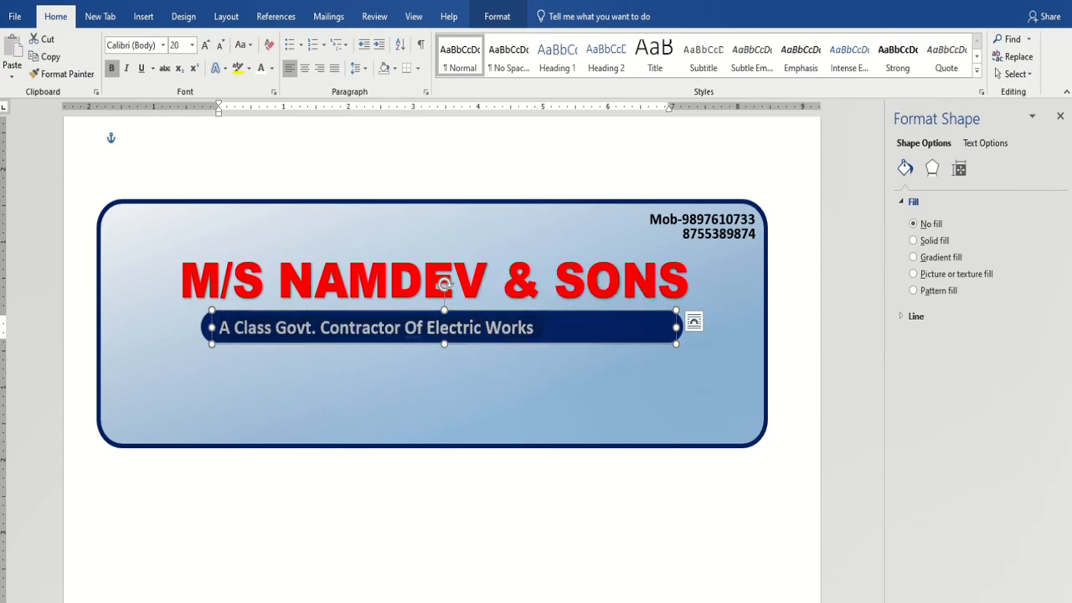
{"action": "key", "text": "ctrl+shift+period"}
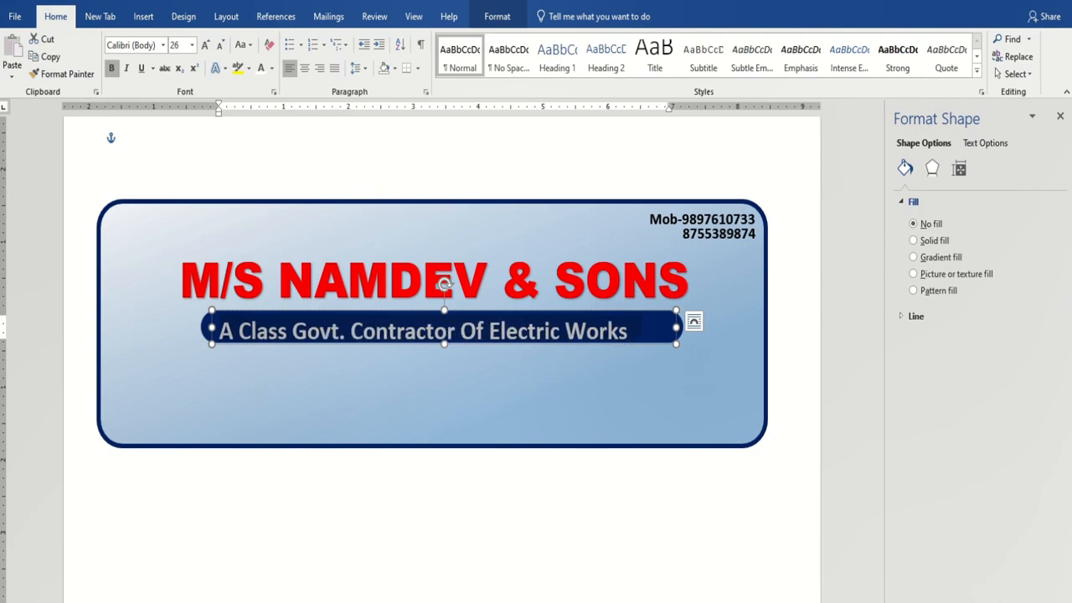
{"action": "key", "text": "Left"}
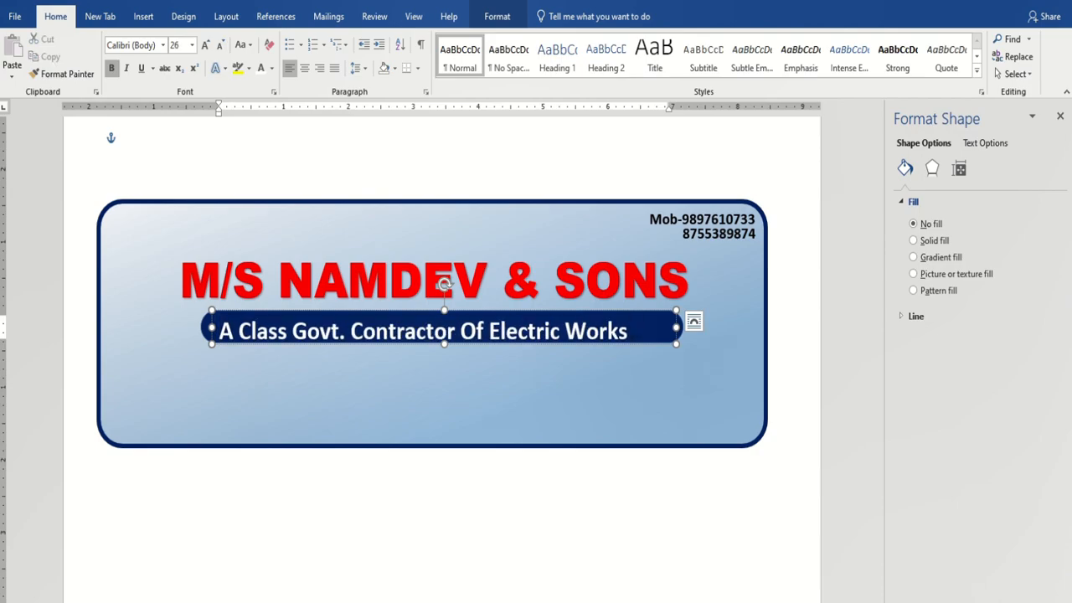
{"action": "left_click", "coordinate": [650, 311]}
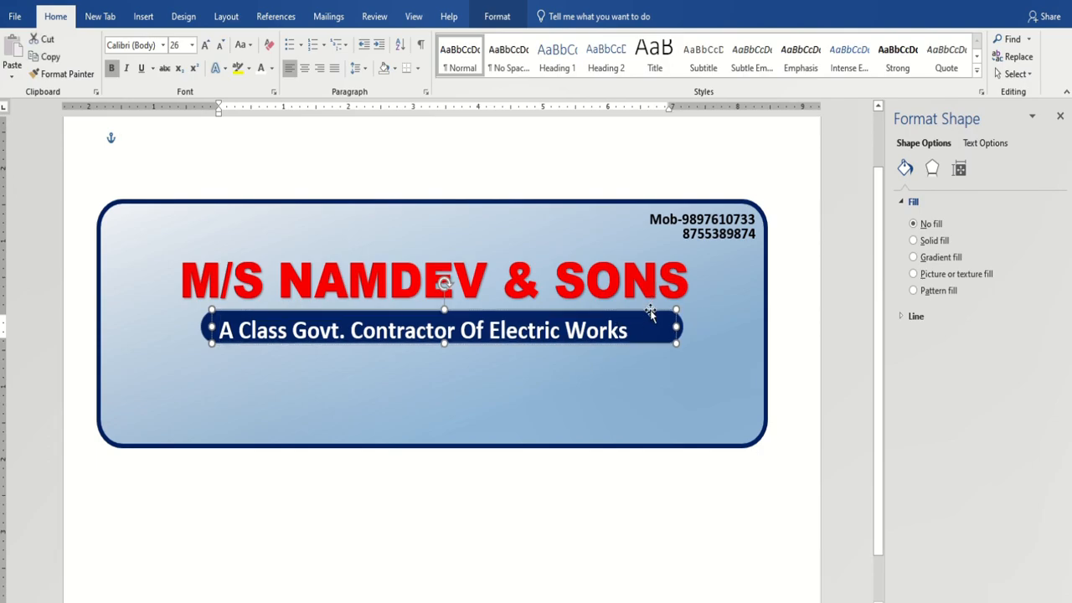
{"action": "key", "text": "Up"}
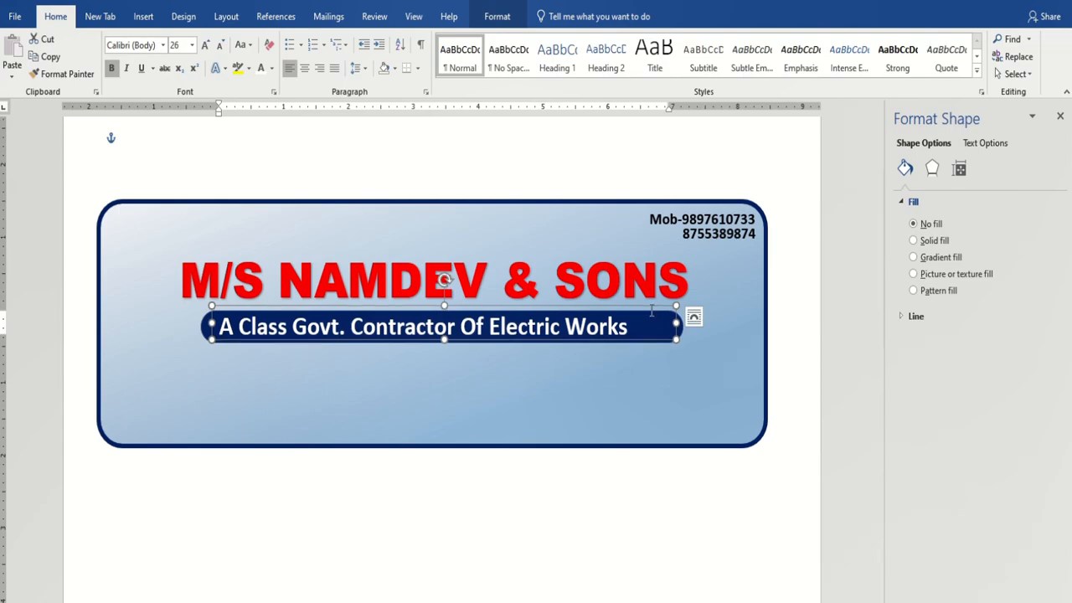
{"action": "key", "text": "Up"}
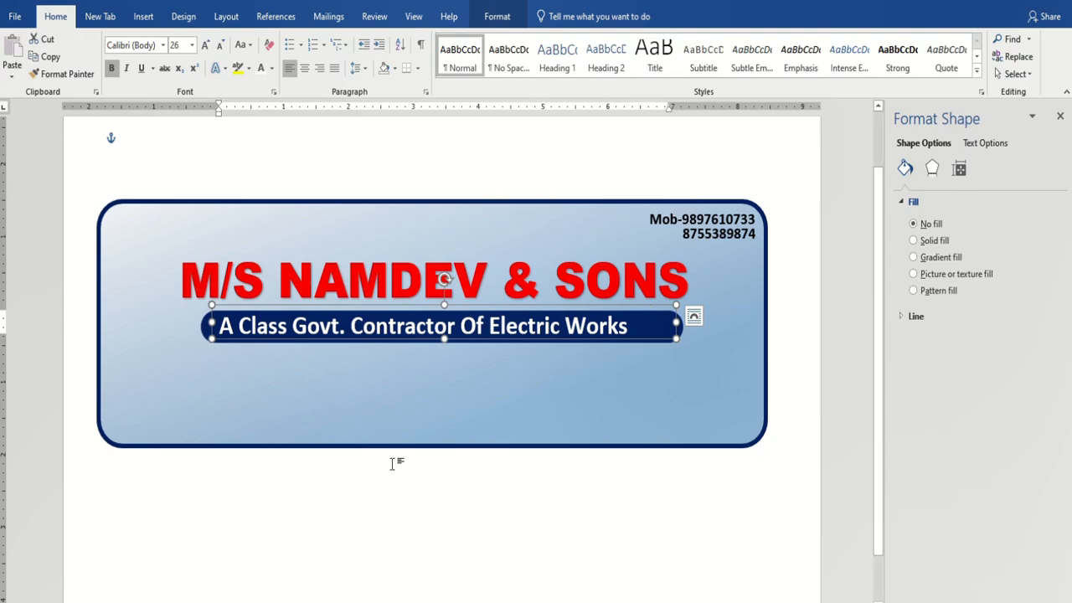
Duplicate the tagline box, move the copy below the navy bar, and select its text.
{"action": "left_click", "coordinate": [425, 387]}
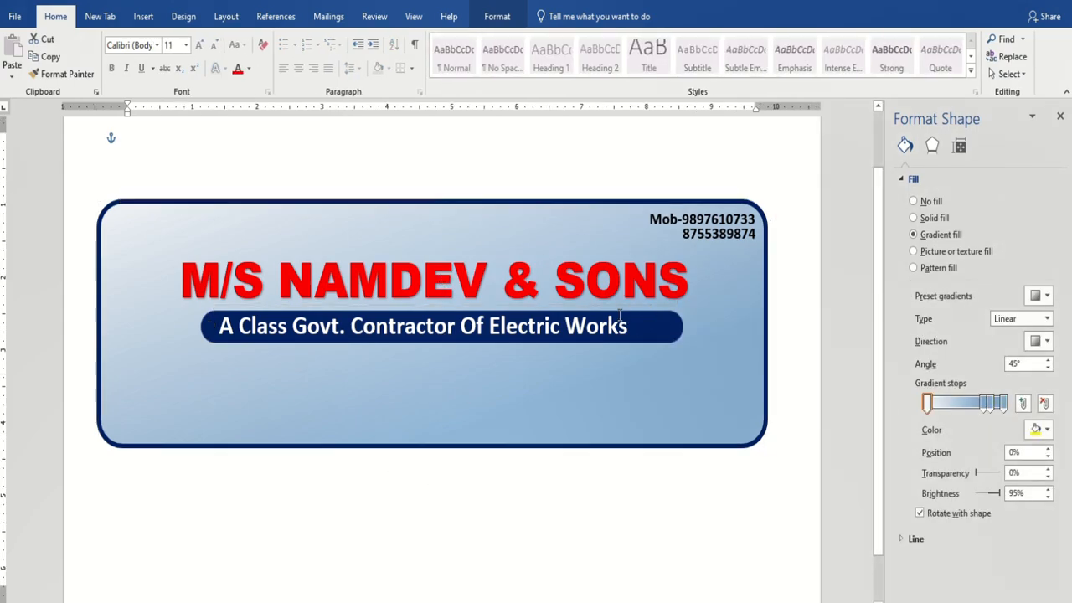
{"action": "left_click", "coordinate": [618, 305]}
{"action": "left_click", "coordinate": [577, 306]}
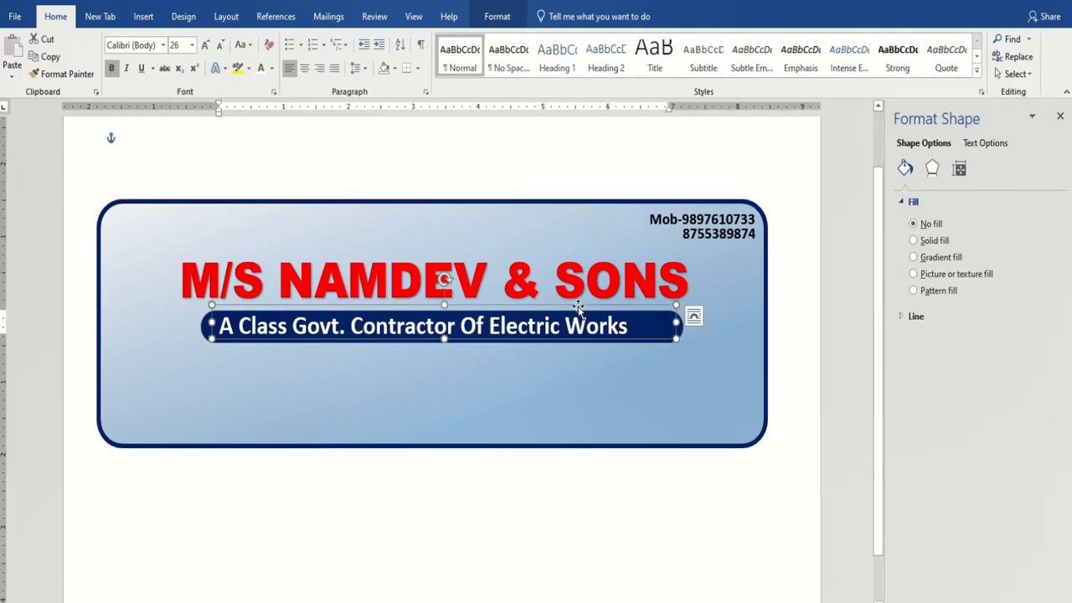
{"action": "key", "text": "ctrl+v"}
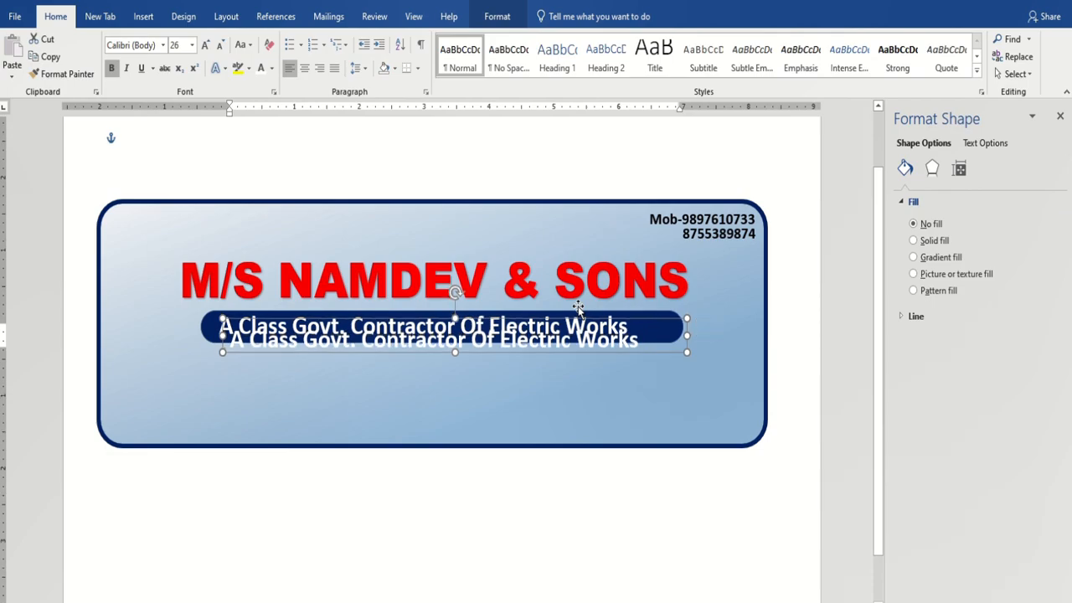
{"action": "key", "text": "Down"}
{"action": "key", "text": "Down"}
{"action": "key", "text": "Down"}
{"action": "key", "text": "Down"}
{"action": "key", "text": "Down"}
{"action": "key", "text": "Down"}
{"action": "key", "text": "Down"}
{"action": "key", "text": "Left"}
{"action": "key", "text": "Left"}
{"action": "key", "text": "Left"}
{"action": "key", "text": "Left"}
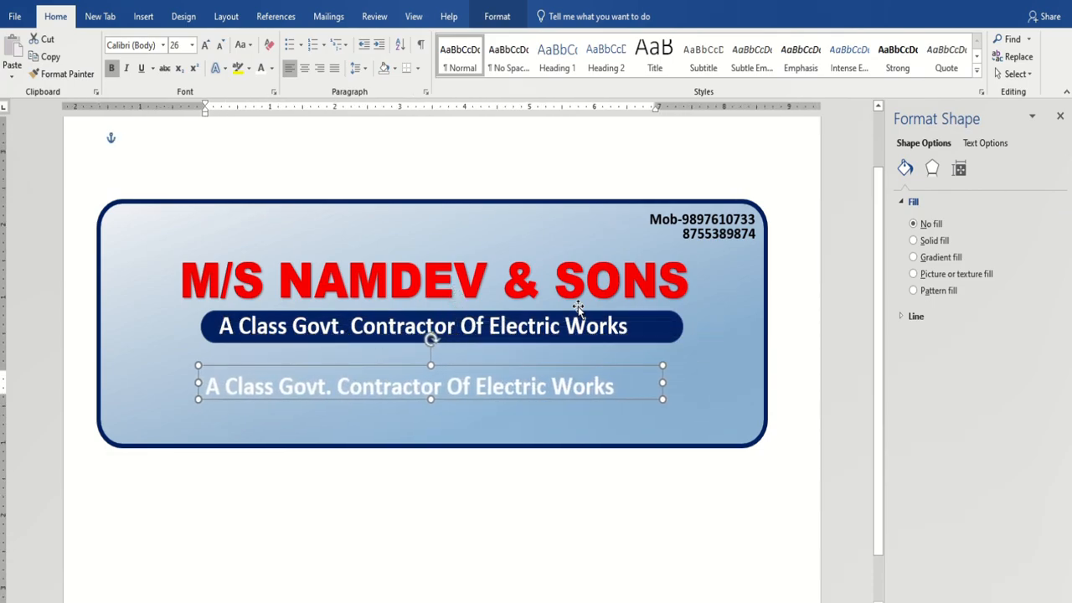
{"action": "triple_click", "coordinate": [221, 385]}
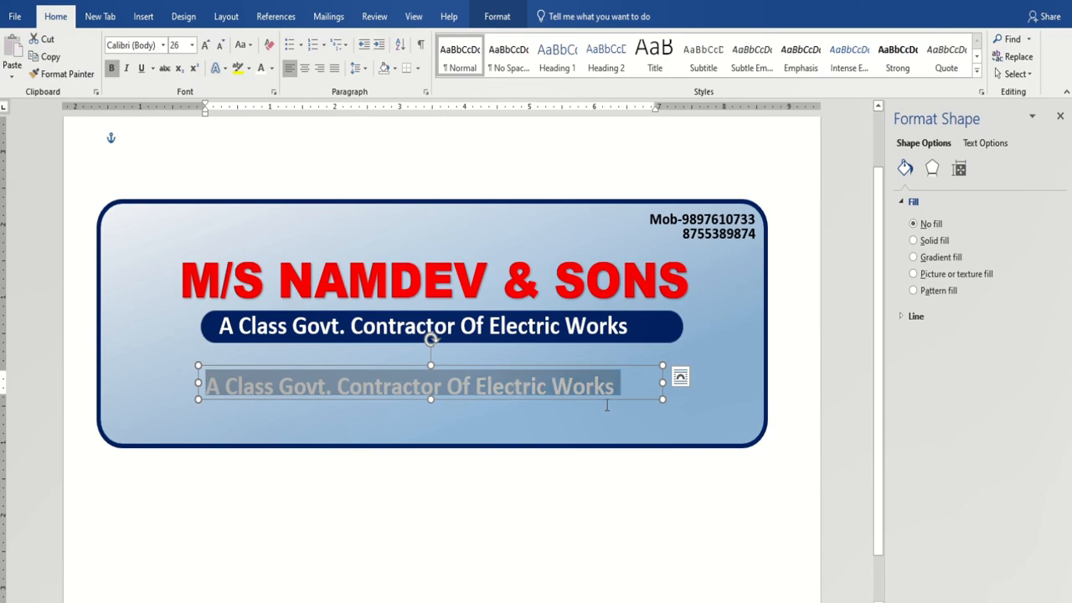
Make the copied text black and type the services line 'All Type of Wiring, General Order Suppliers.'.
{"action": "left_click", "coordinate": [271, 69]}
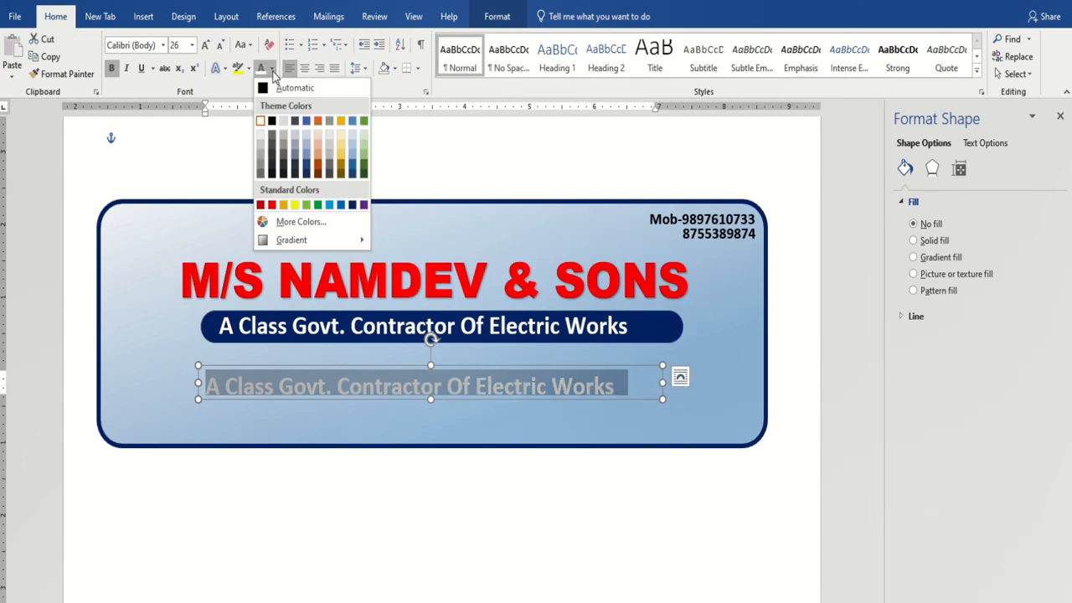
{"action": "left_click", "coordinate": [272, 121]}
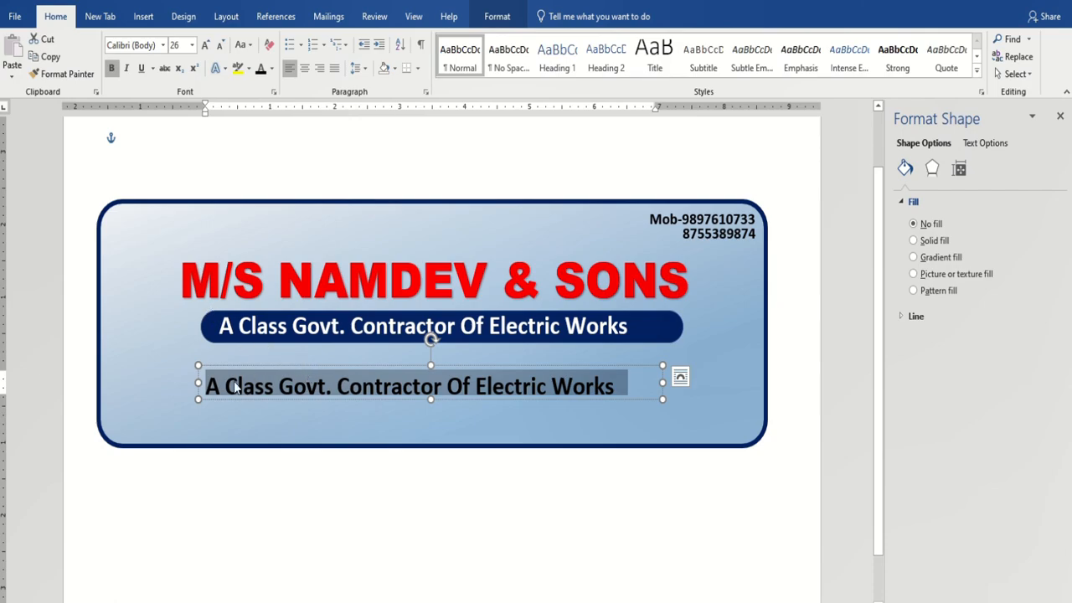
{"action": "type", "text": "All Type hof Wiring, General Order Suppl"}
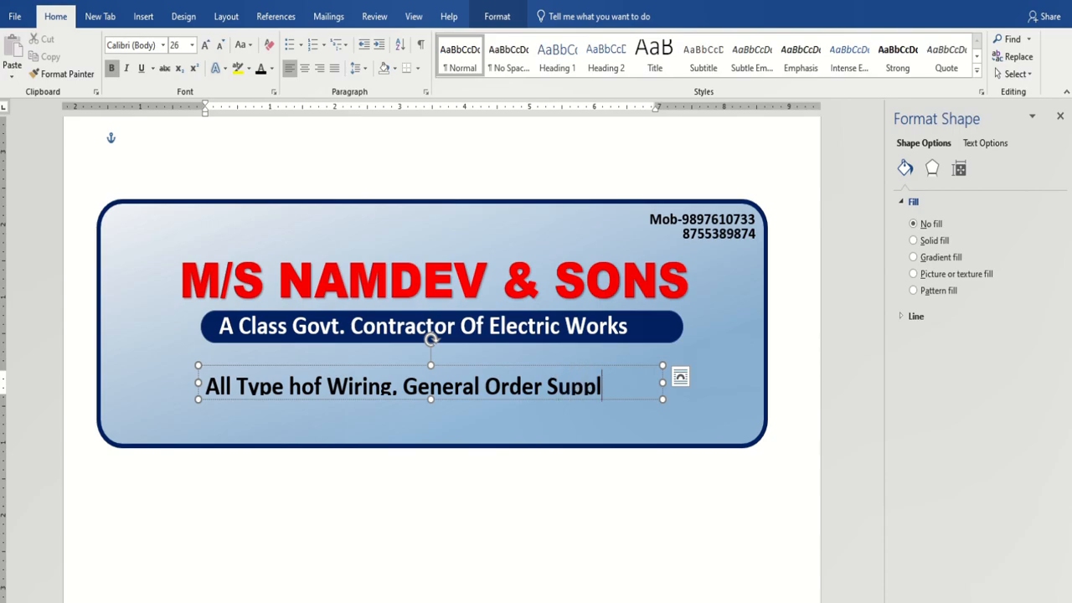
{"action": "type", "text": "iers."}
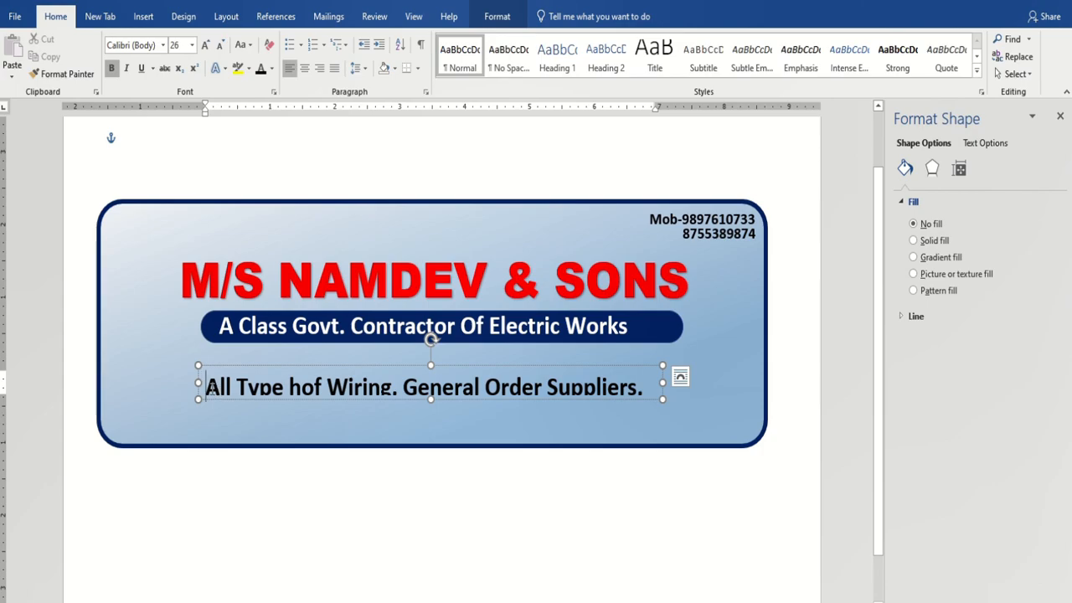
Shrink the services text to 14 pt and fix the 'hof' typo to 'of'.
{"action": "key", "text": "ctrl+a"}
{"action": "key", "text": "ctrl+shift+comma"}
{"action": "key", "text": "ctrl+shift+comma"}
{"action": "key", "text": "ctrl+shift+comma"}
{"action": "key", "text": "ctrl+shift+comma"}
{"action": "key", "text": "ctrl+shift+comma"}
{"action": "key", "text": "ctrl+shift+comma"}
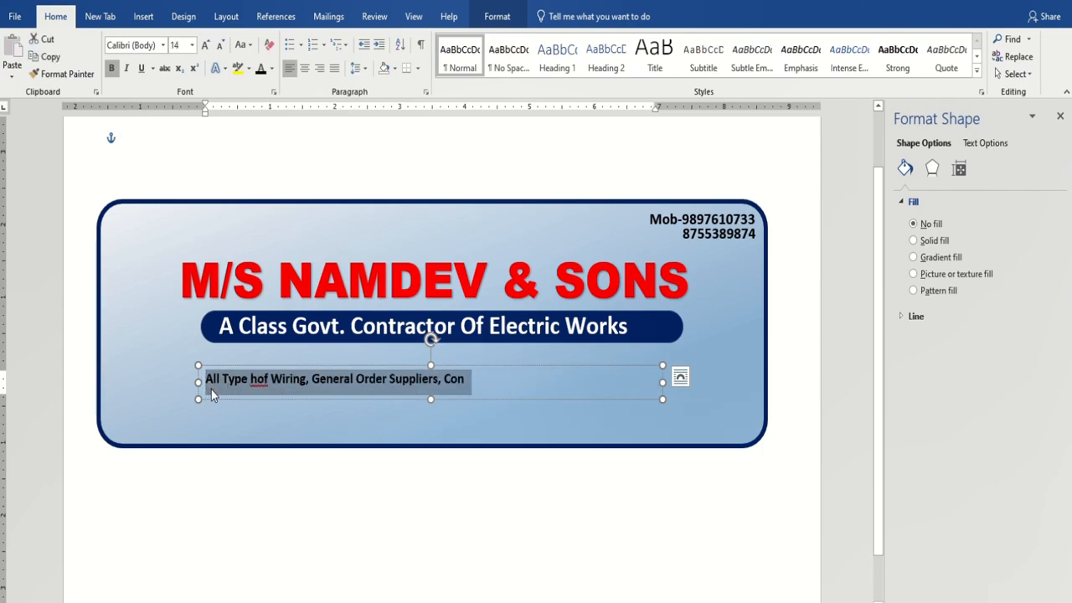
{"action": "left_click", "coordinate": [269, 378]}
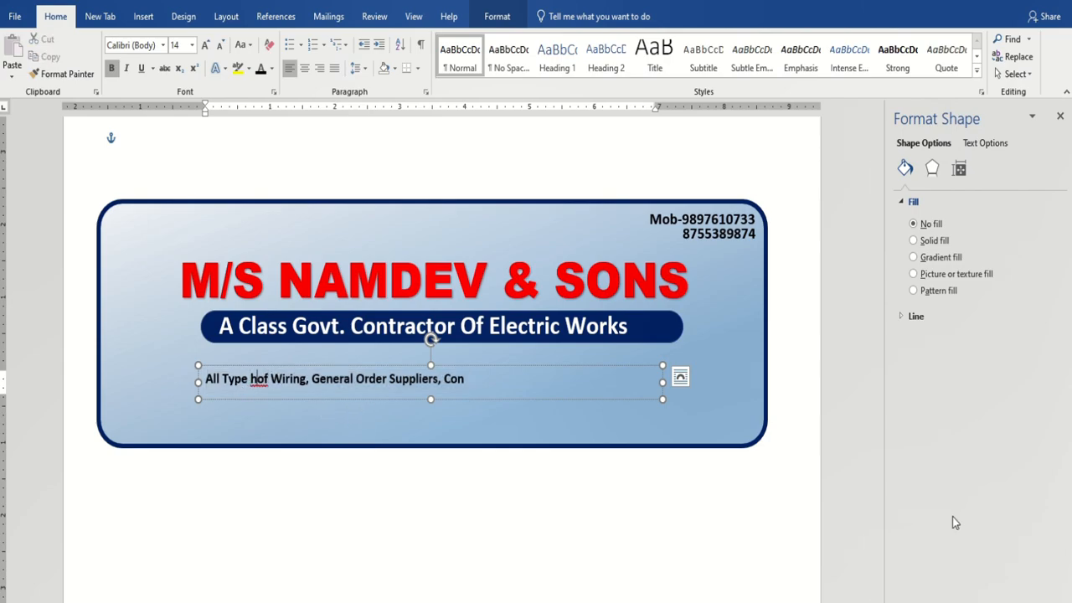
{"action": "key", "text": "BackSpace"}
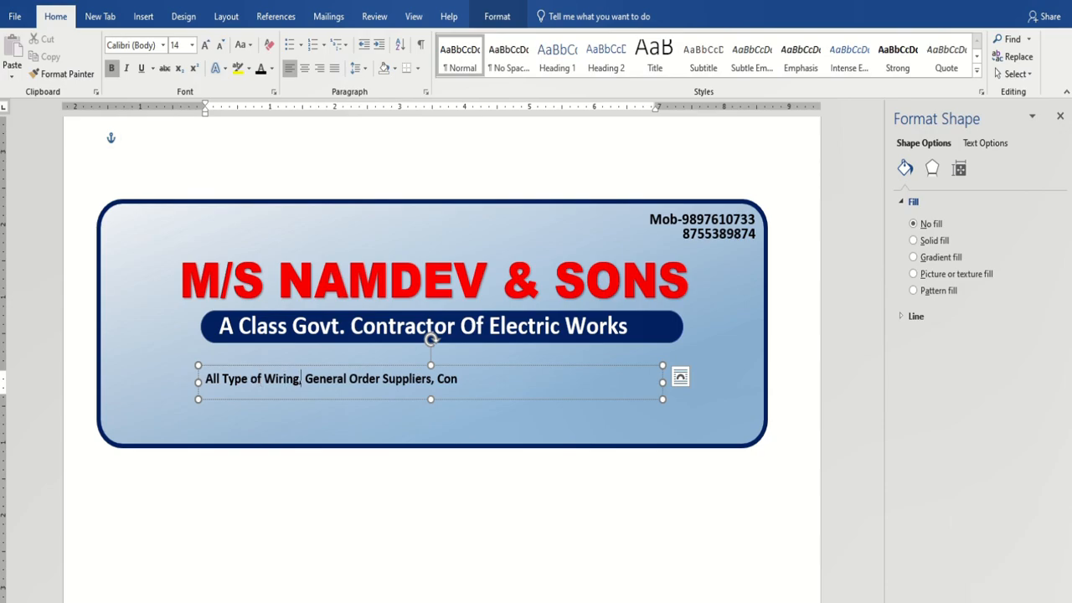
{"action": "key", "text": "Down"}
{"action": "left_click", "coordinate": [463, 388]}
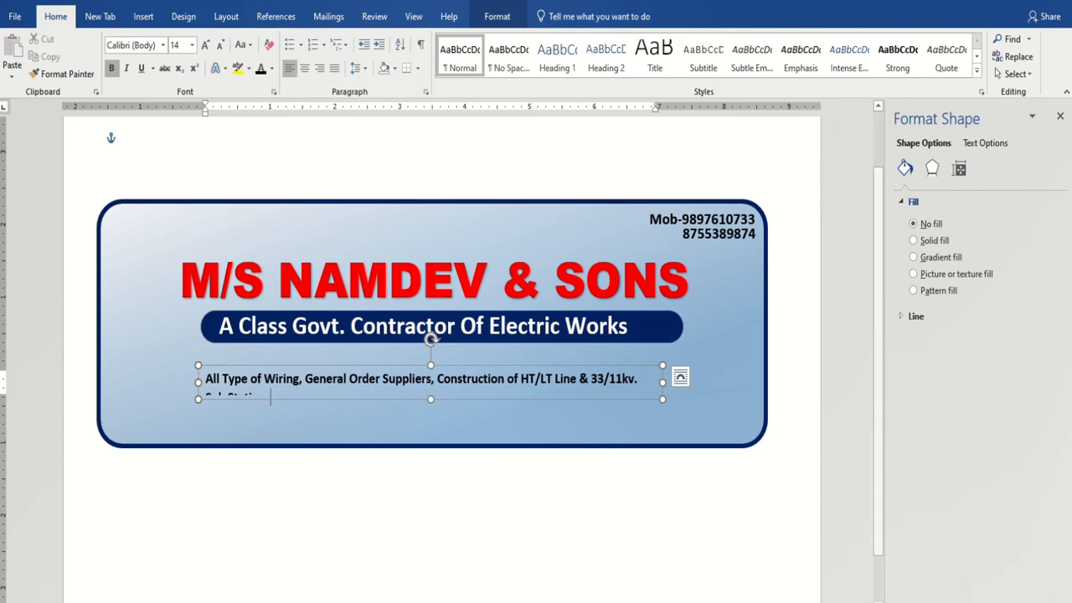
Widen the services text box on both sides and move it up under the tagline bar.
{"action": "left_click_drag", "start_coordinate": [663, 383], "coordinate": [725, 393]}
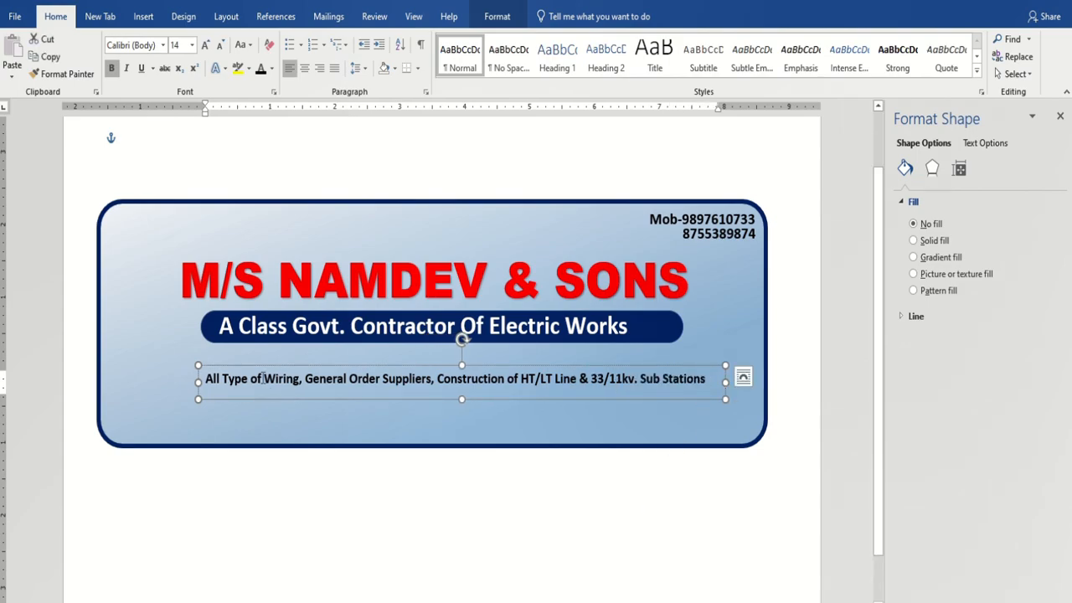
{"action": "left_click_drag", "start_coordinate": [193, 382], "coordinate": [109, 382]}
{"action": "left_click_drag", "start_coordinate": [725, 382], "coordinate": [743, 381]}
{"action": "left_click_drag", "start_coordinate": [615, 366], "coordinate": [625, 346]}
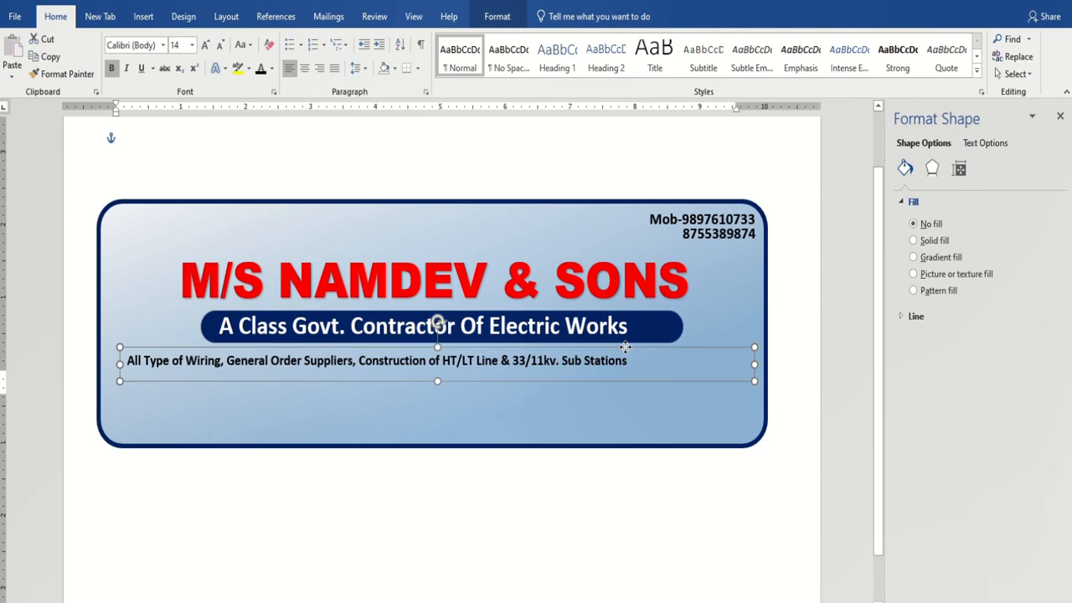
Enlarge the services line text to 20 pt and nudge its box slightly upward.
{"action": "left_click_drag", "start_coordinate": [131, 360], "coordinate": [634, 362]}
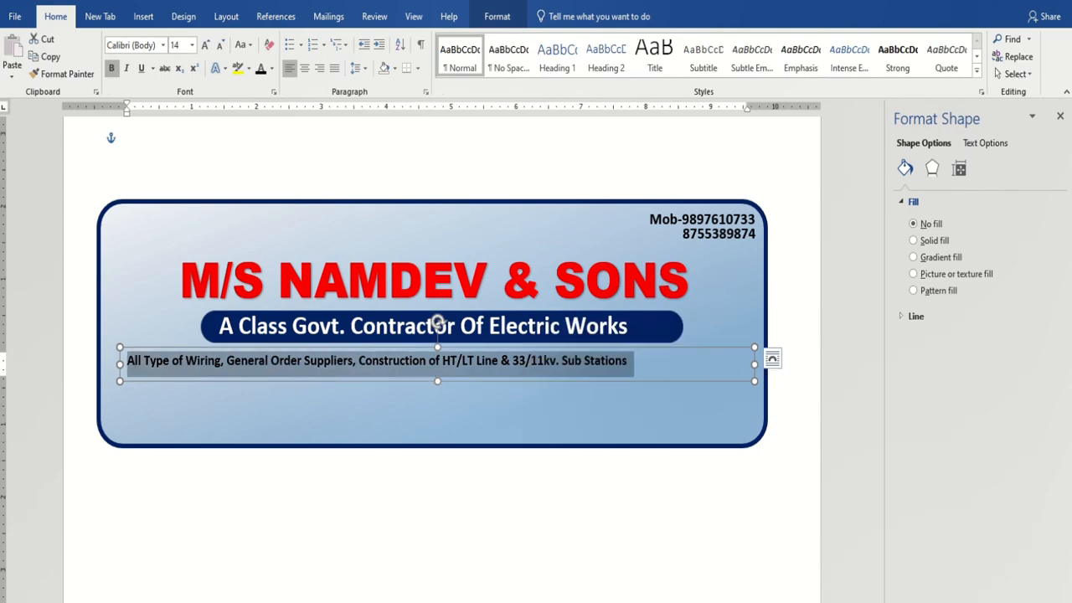
{"action": "key", "text": "ctrl+shift+period"}
{"action": "key", "text": "ctrl+shift+period"}
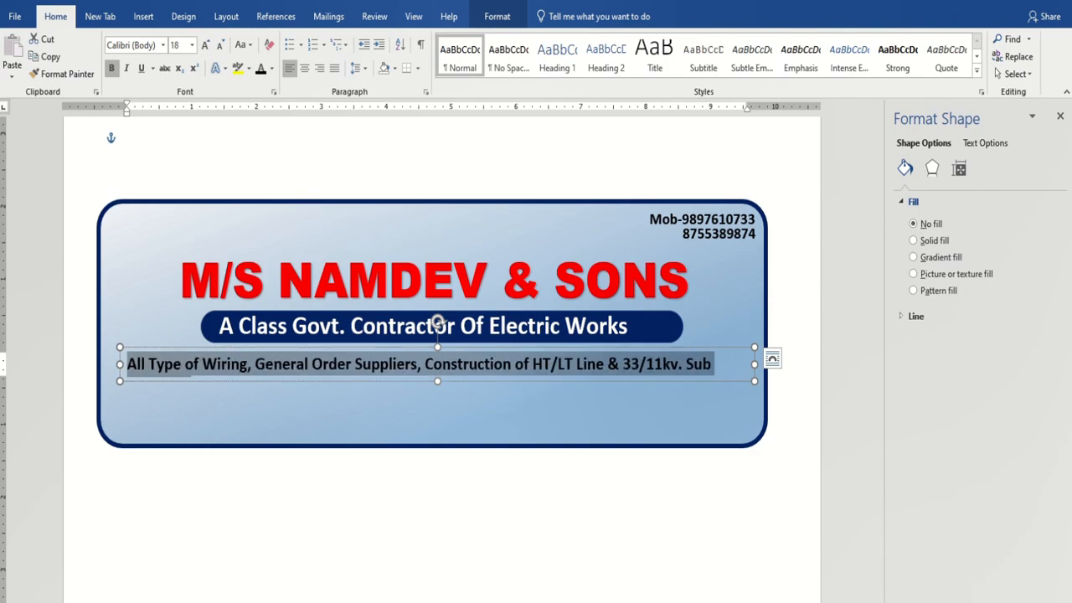
{"action": "key", "text": "ctrl+shift+period"}
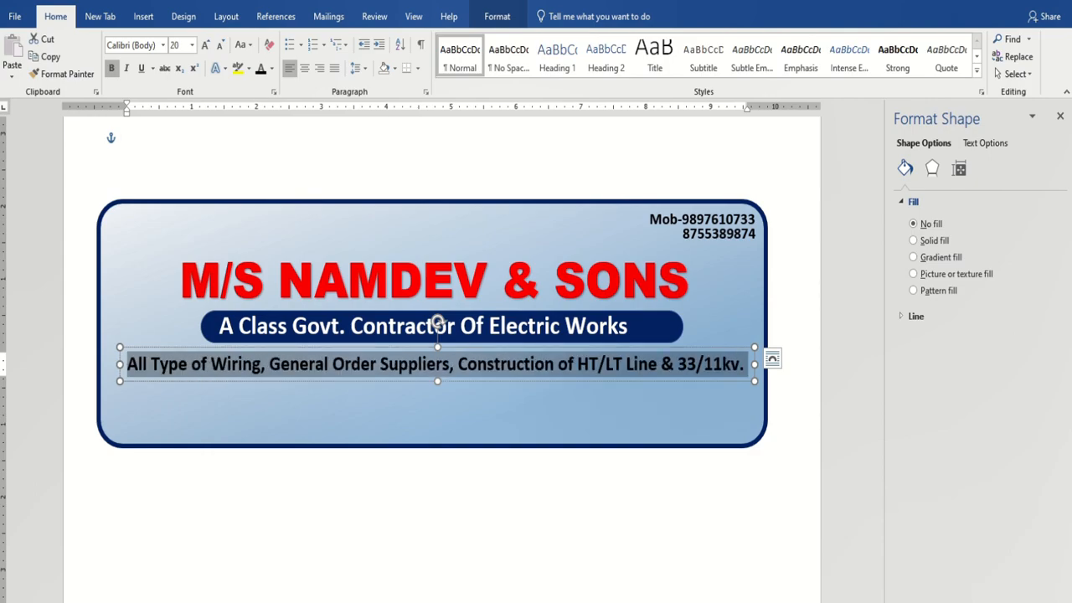
{"action": "key", "text": "Left"}
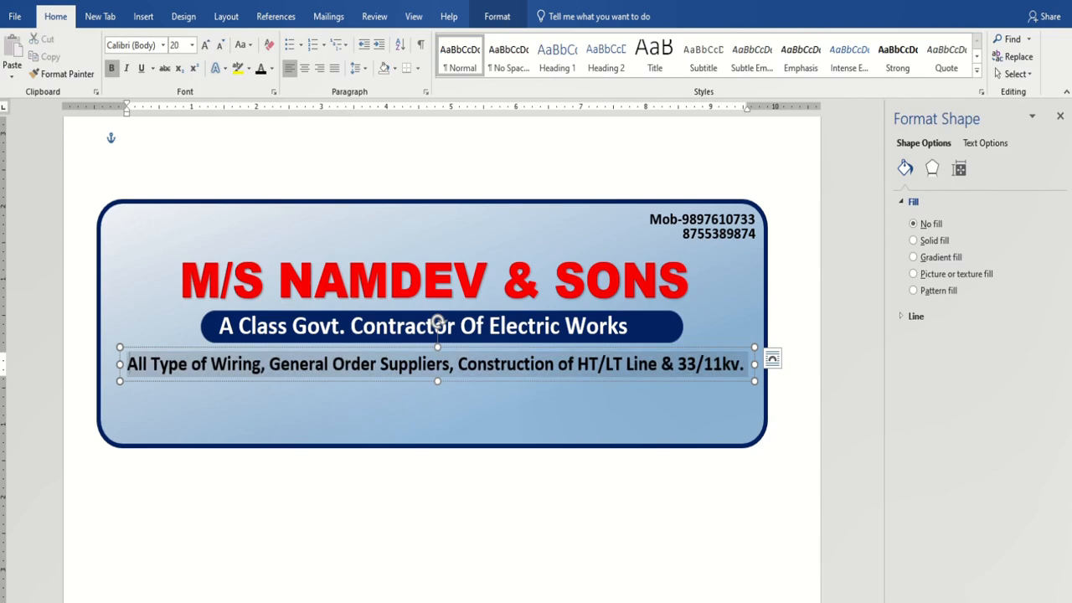
{"action": "left_click", "coordinate": [704, 347]}
{"action": "left_click_drag", "start_coordinate": [437, 322], "coordinate": [439, 318]}
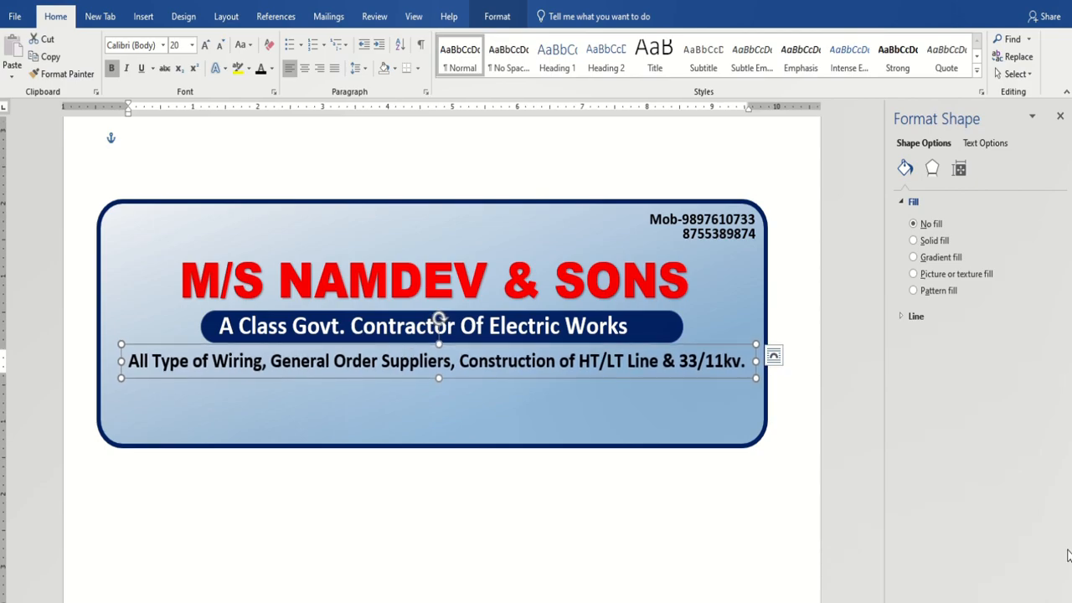
Select the blue rounded sign shape and look over its Shape Format options.
{"action": "left_click", "coordinate": [699, 418]}
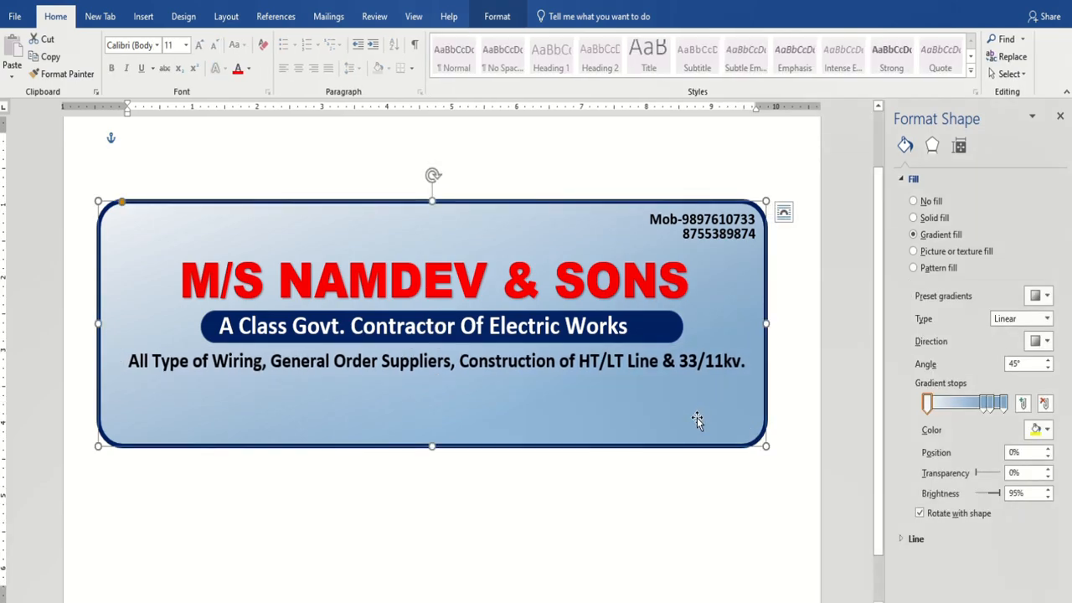
{"action": "left_click", "coordinate": [232, 536]}
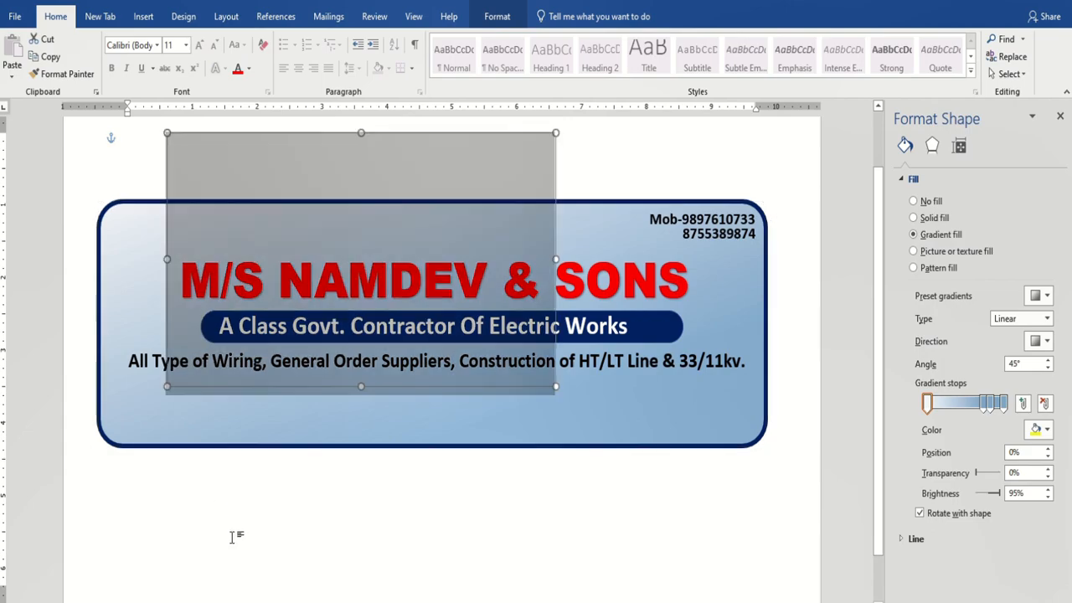
{"action": "left_click", "coordinate": [641, 407]}
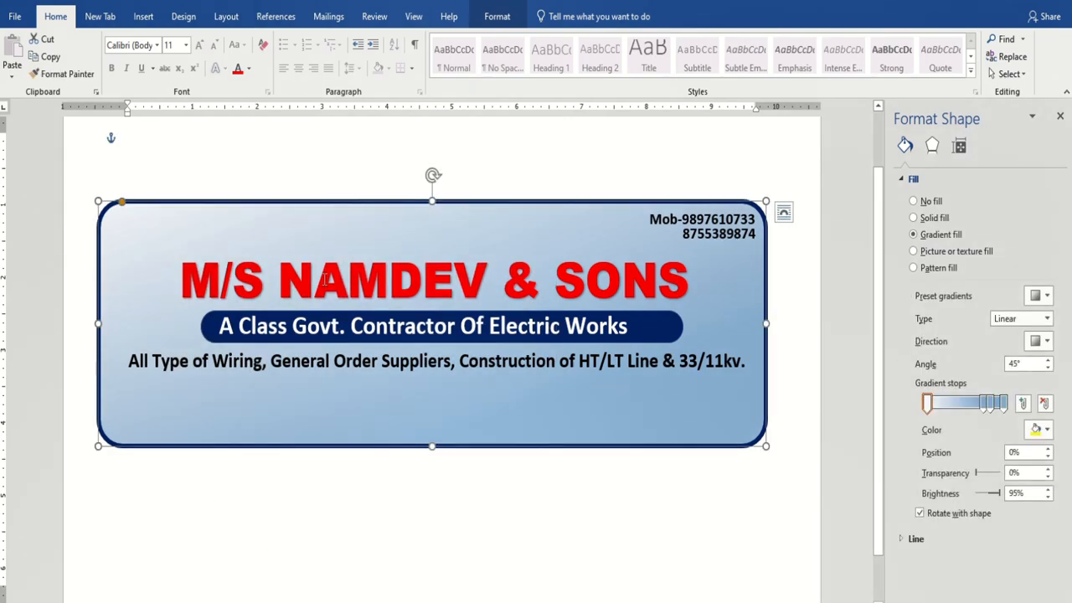
{"action": "left_click", "coordinate": [497, 16]}
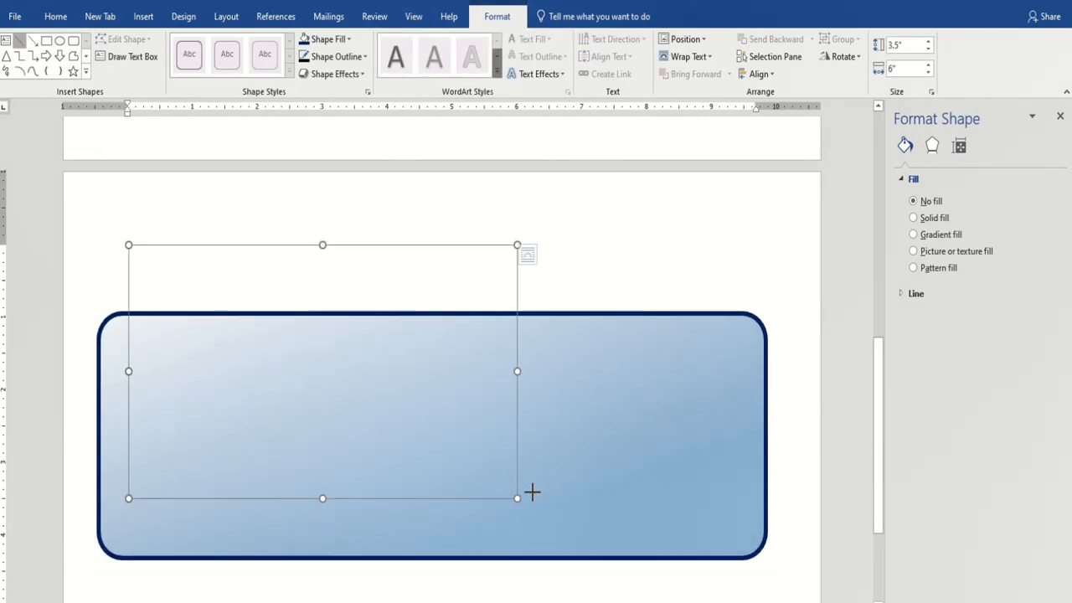
{"action": "scroll", "coordinate": [503, 490], "scroll_direction": "down", "scroll_amount": 3}
{"action": "scroll", "coordinate": [558, 502], "scroll_direction": "up", "scroll_amount": 10}
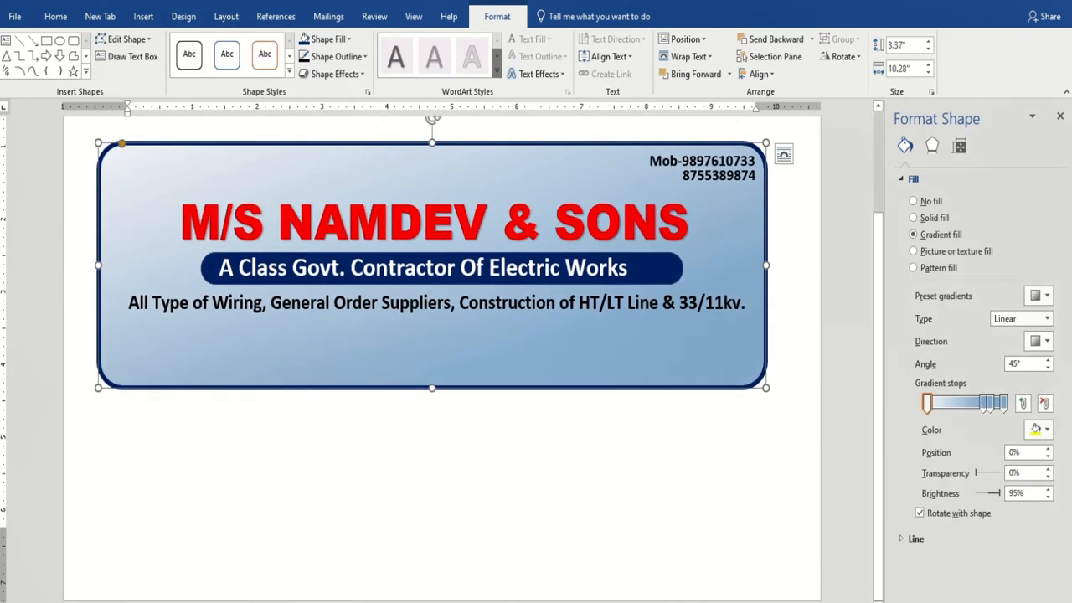
Inspect the navy tagline bar, place the insertion point below the sign, and show the Insert commands.
{"action": "left_click", "coordinate": [363, 281]}
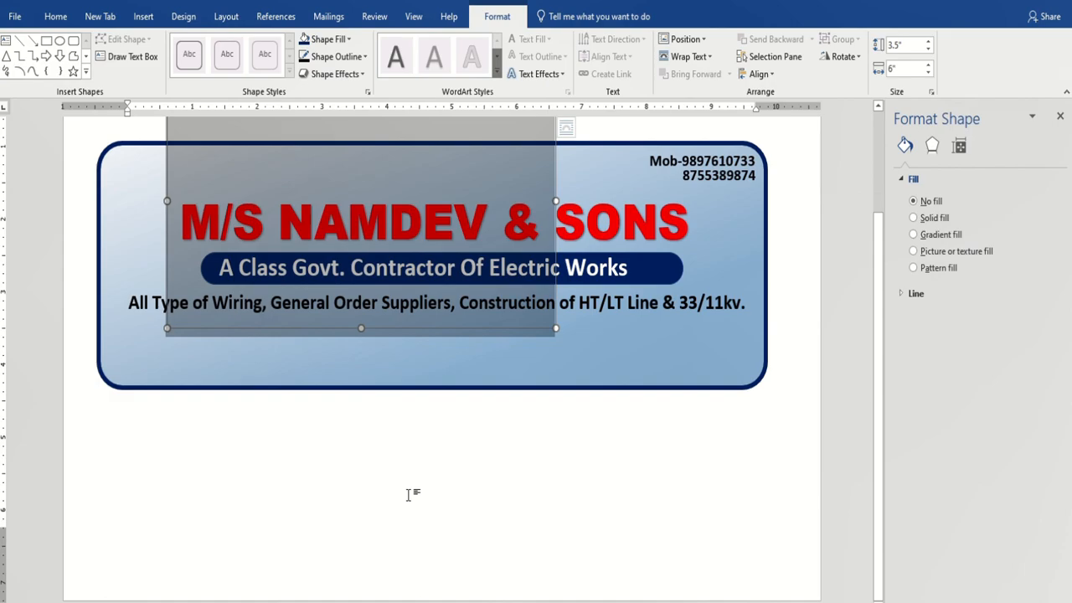
{"action": "left_click", "coordinate": [629, 523]}
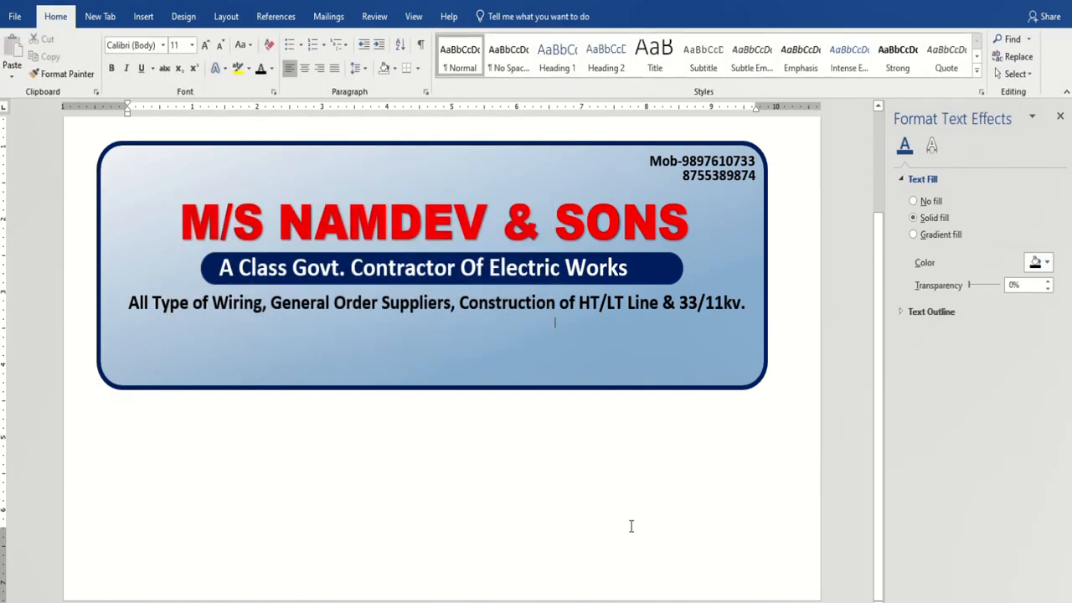
{"action": "left_click", "coordinate": [705, 351]}
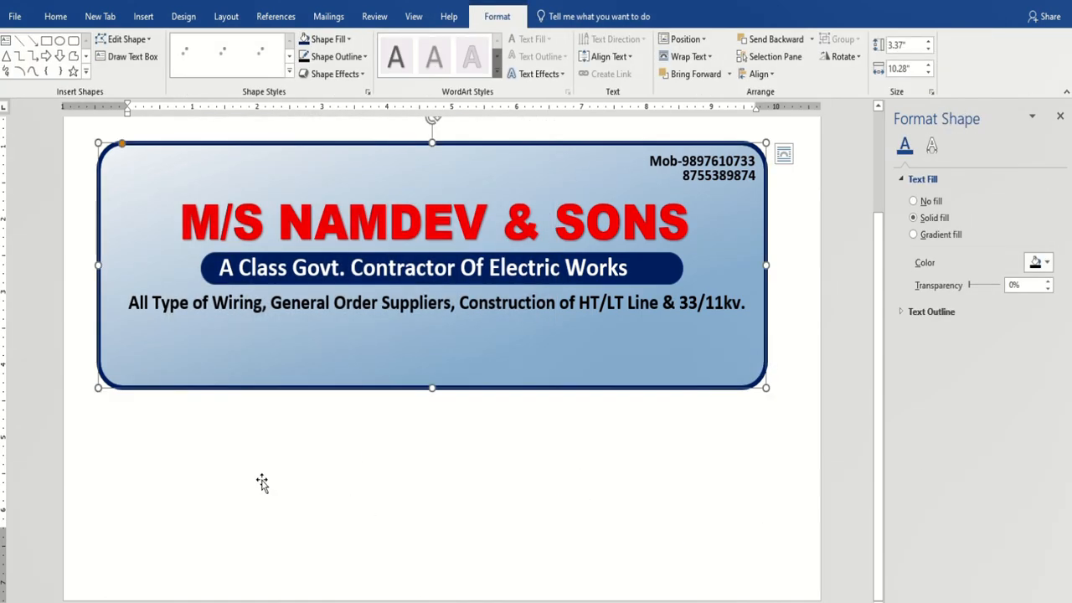
{"action": "left_click", "coordinate": [155, 455]}
{"action": "left_click", "coordinate": [96, 201]}
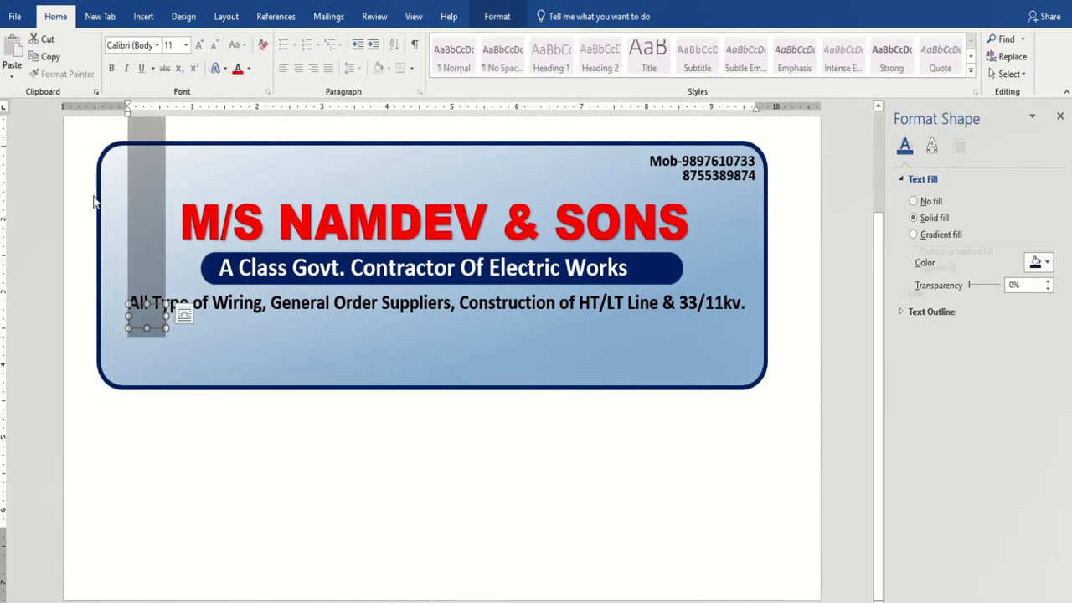
{"action": "left_click", "coordinate": [91, 458]}
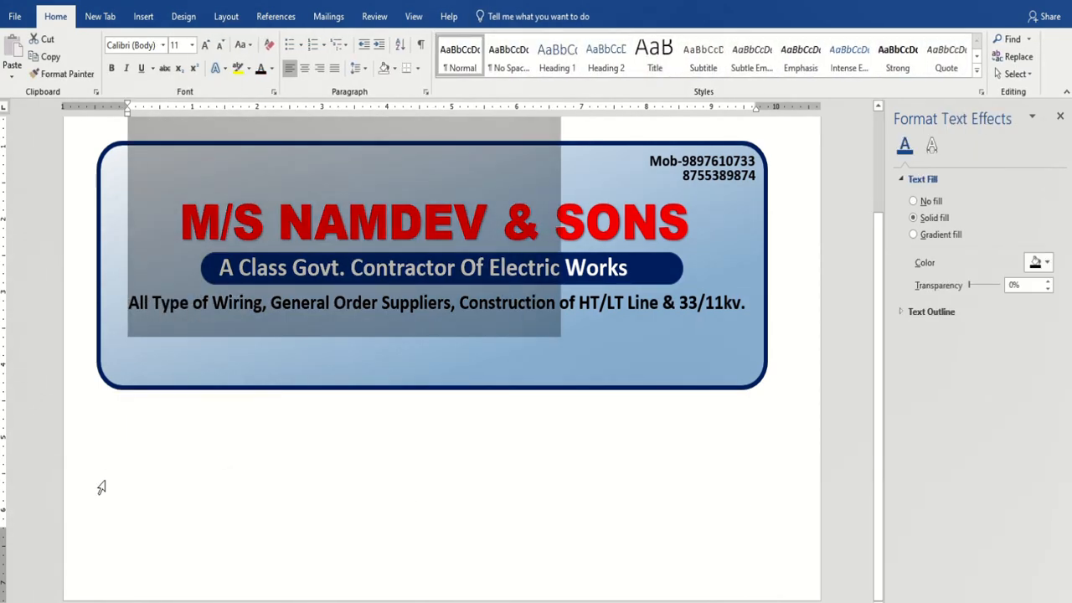
{"action": "left_click", "coordinate": [125, 473]}
{"action": "left_click", "coordinate": [184, 503]}
{"action": "left_click", "coordinate": [121, 501]}
{"action": "left_click", "coordinate": [126, 498]}
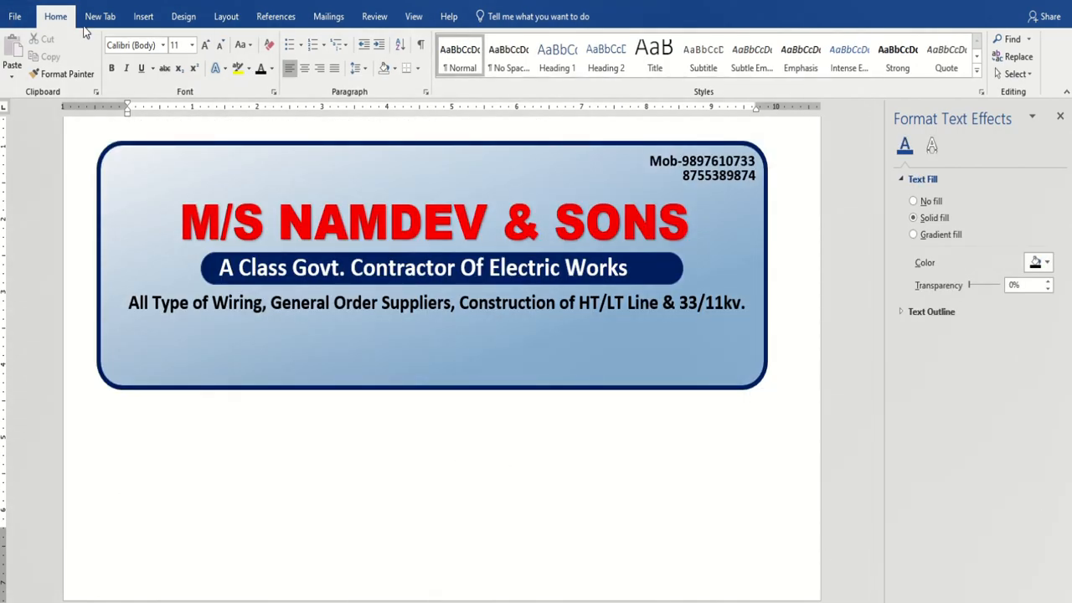
{"action": "left_click", "coordinate": [143, 16]}
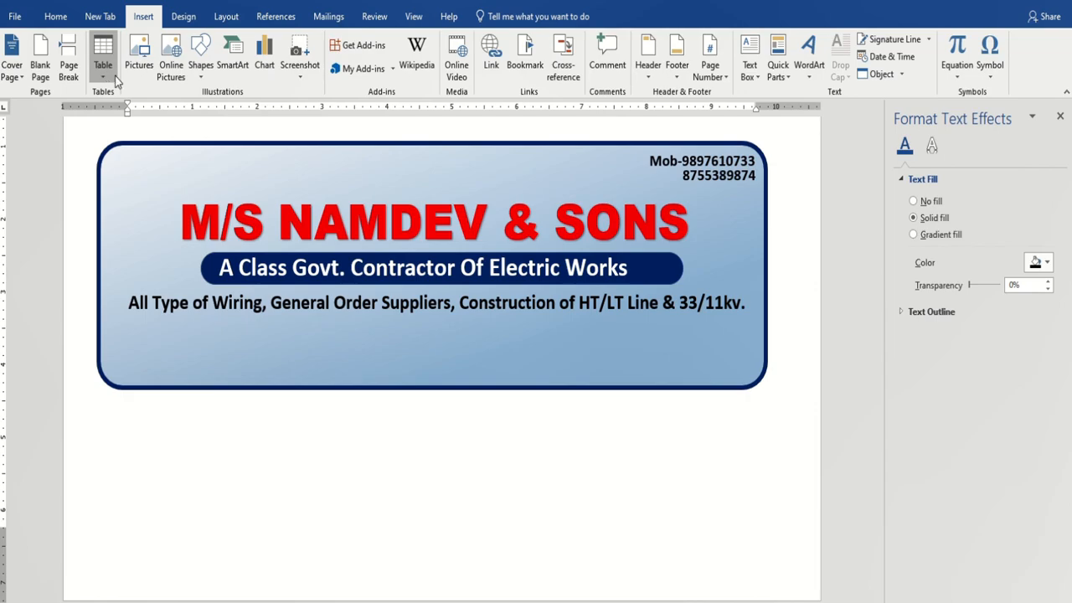
Draw a straight line shape and drag it into the sign below the services text.
{"action": "left_click", "coordinate": [201, 60]}
{"action": "left_click", "coordinate": [209, 108]}
{"action": "left_click_drag", "start_coordinate": [560, 326], "coordinate": [751, 313]}
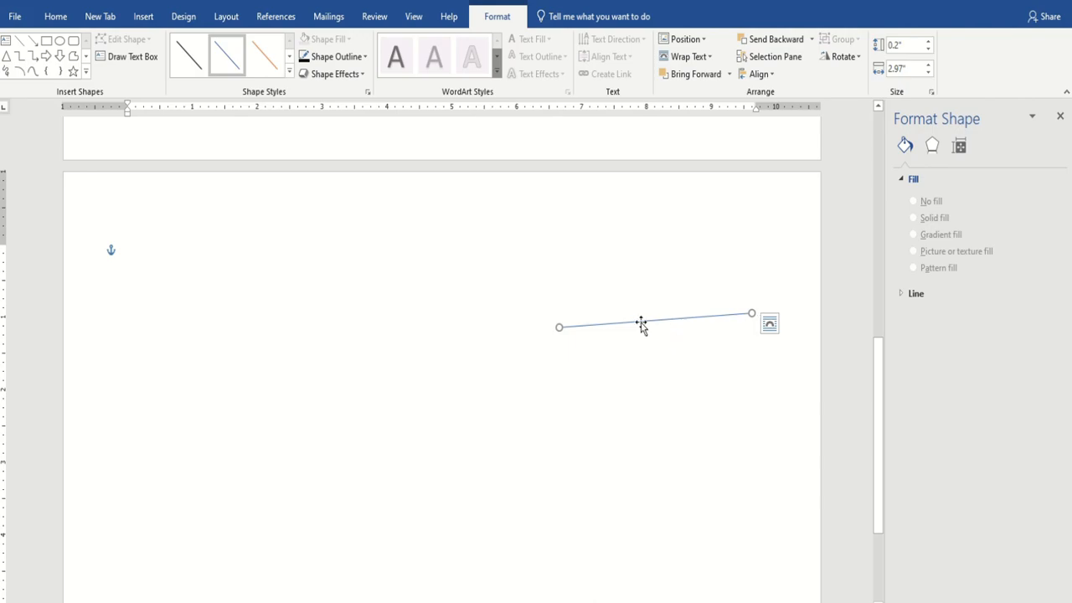
{"action": "left_click_drag", "start_coordinate": [641, 326], "coordinate": [581, 225]}
{"action": "scroll", "coordinate": [582, 405], "scroll_direction": "up", "scroll_amount": 5}
{"action": "left_click_drag", "start_coordinate": [579, 450], "coordinate": [550, 294]}
{"action": "scroll", "coordinate": [545, 299], "scroll_direction": "up", "scroll_amount": 3}
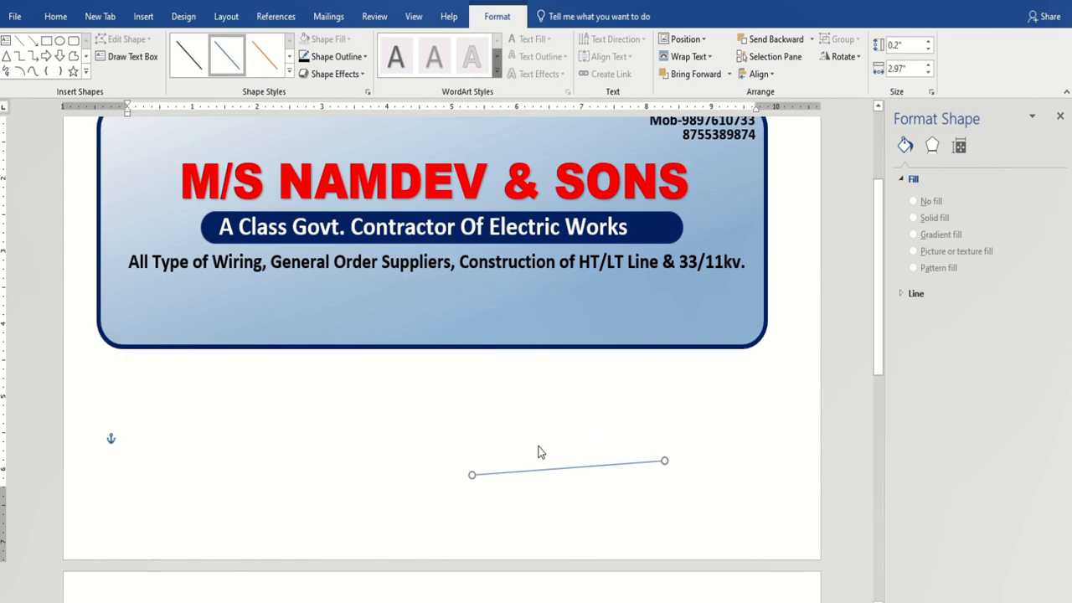
{"action": "left_click_drag", "start_coordinate": [541, 470], "coordinate": [423, 304]}
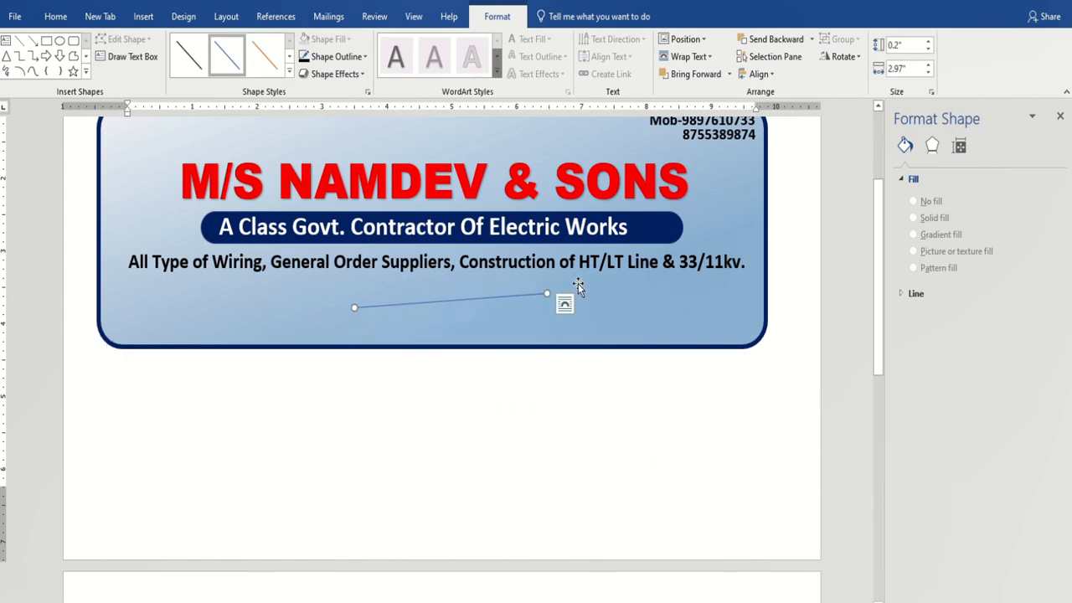
Level the divider line, undo an accidental sign move, and position the line under the services text.
{"action": "left_click_drag", "start_coordinate": [548, 293], "coordinate": [552, 307]}
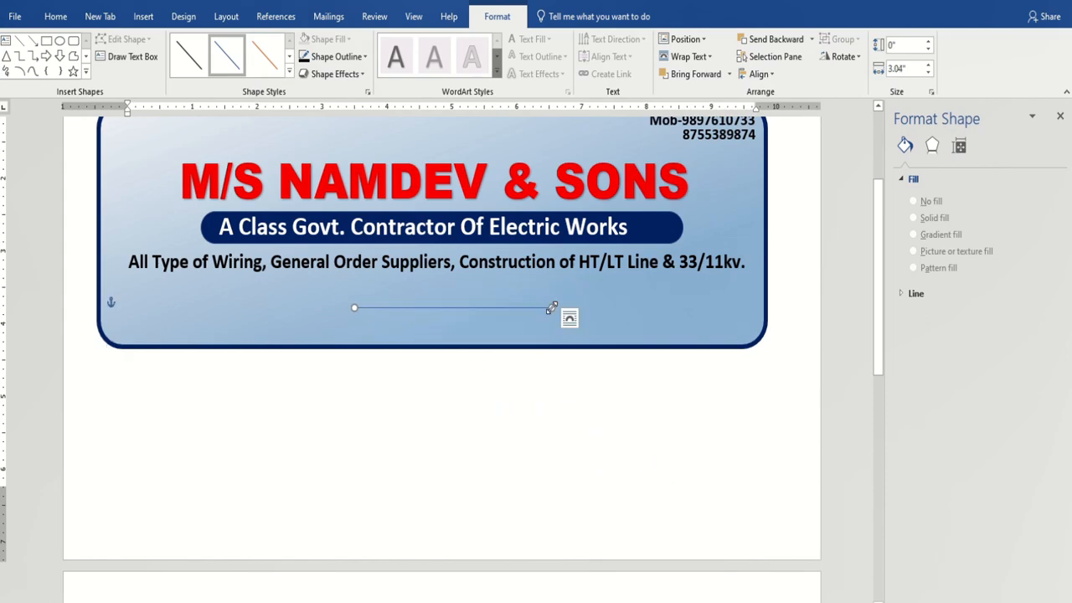
{"action": "left_click_drag", "start_coordinate": [430, 310], "coordinate": [269, 279]}
{"action": "key", "text": "ctrl+z"}
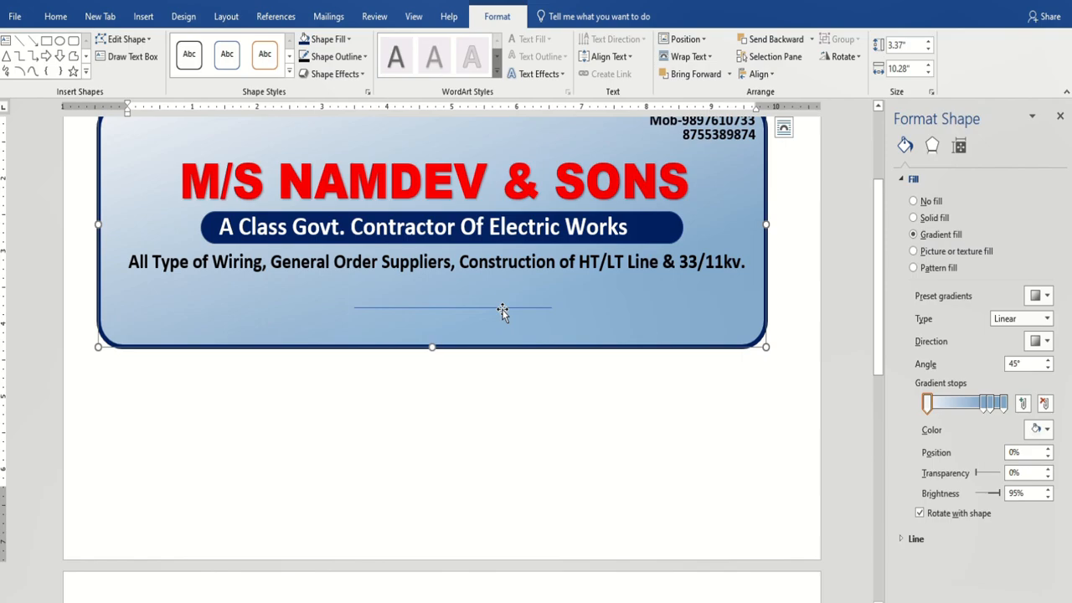
{"action": "scroll", "coordinate": [574, 437], "scroll_direction": "up", "scroll_amount": 3}
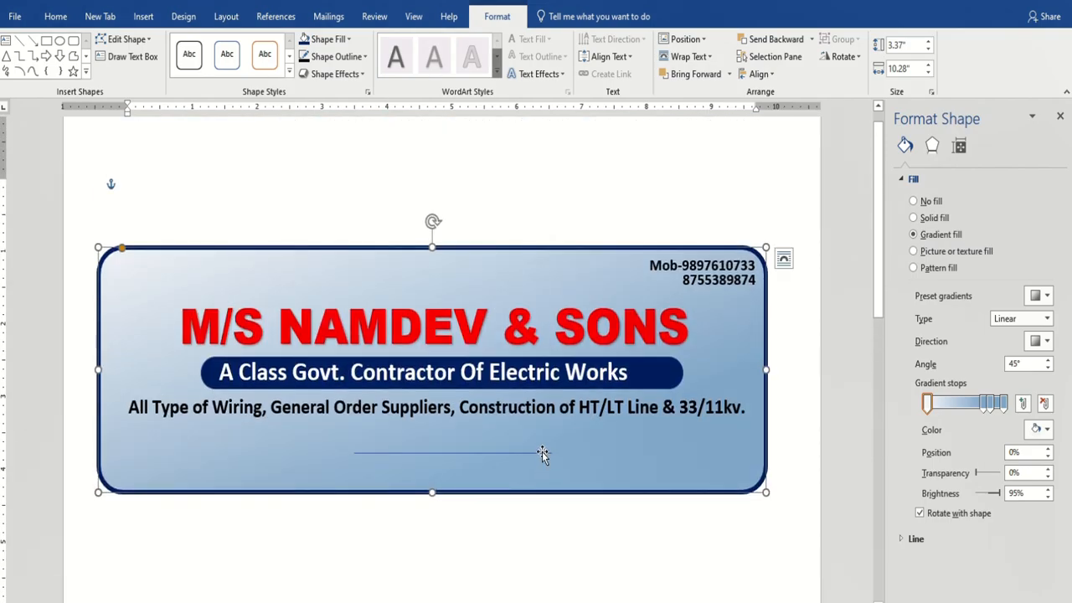
{"action": "left_click", "coordinate": [569, 542]}
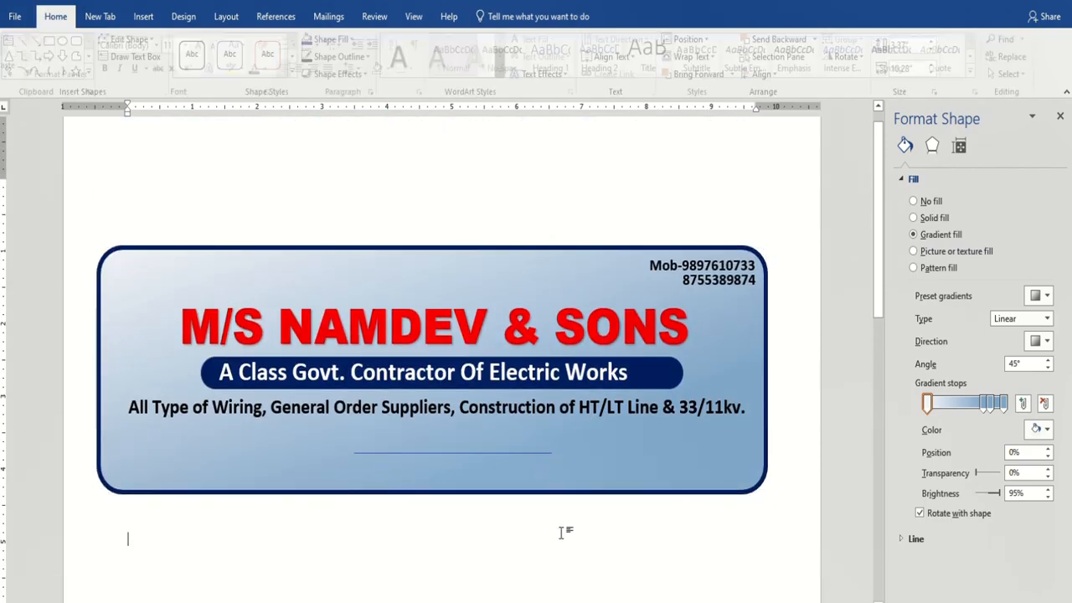
{"action": "left_click", "coordinate": [435, 455]}
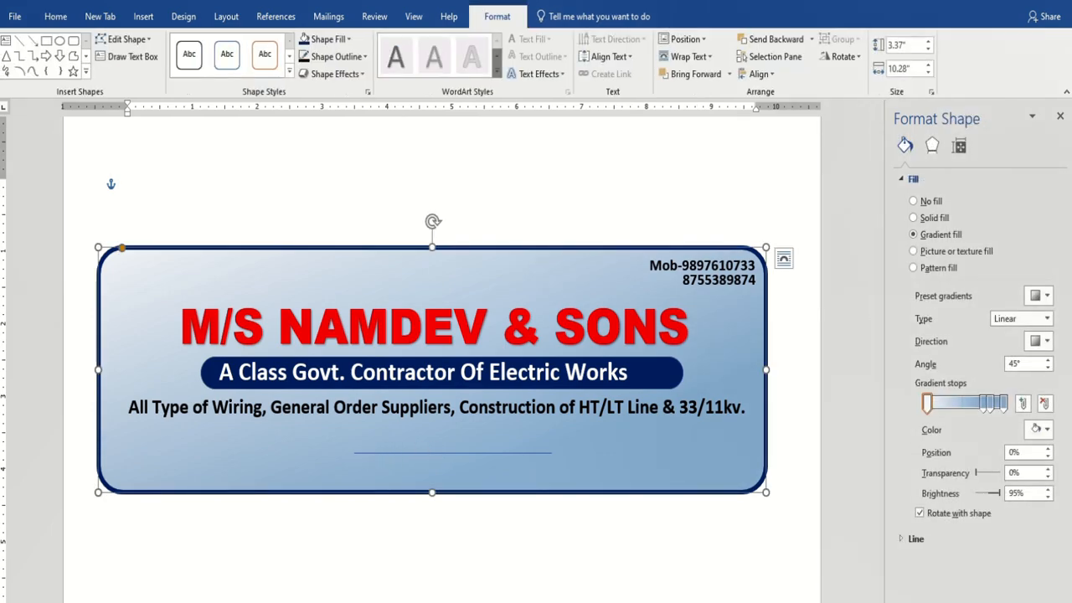
{"action": "key", "text": "ctrl+z"}
{"action": "left_click_drag", "start_coordinate": [509, 442], "coordinate": [745, 423]}
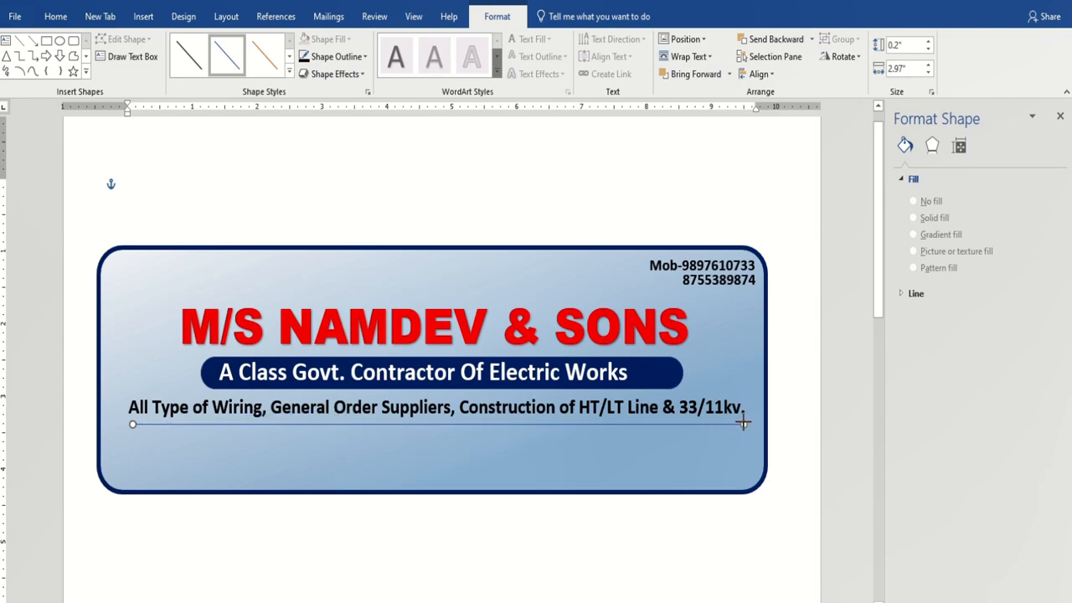
Stretch the divider line across the sign and give it a 3 pt dark blue outline.
{"action": "left_click_drag", "start_coordinate": [742, 423], "coordinate": [742, 423]}
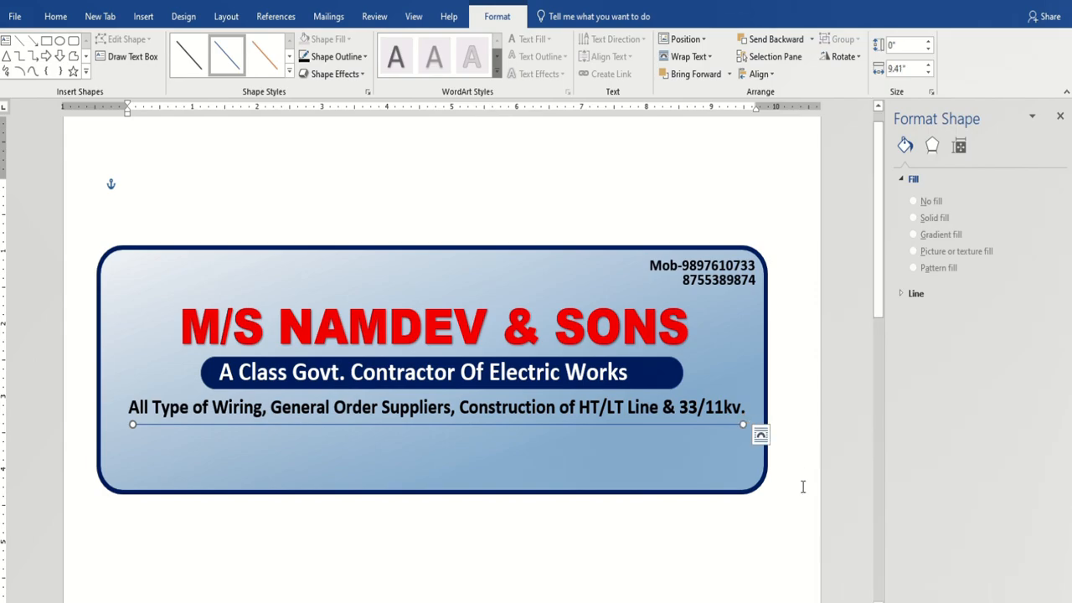
{"action": "left_click", "coordinate": [364, 57]}
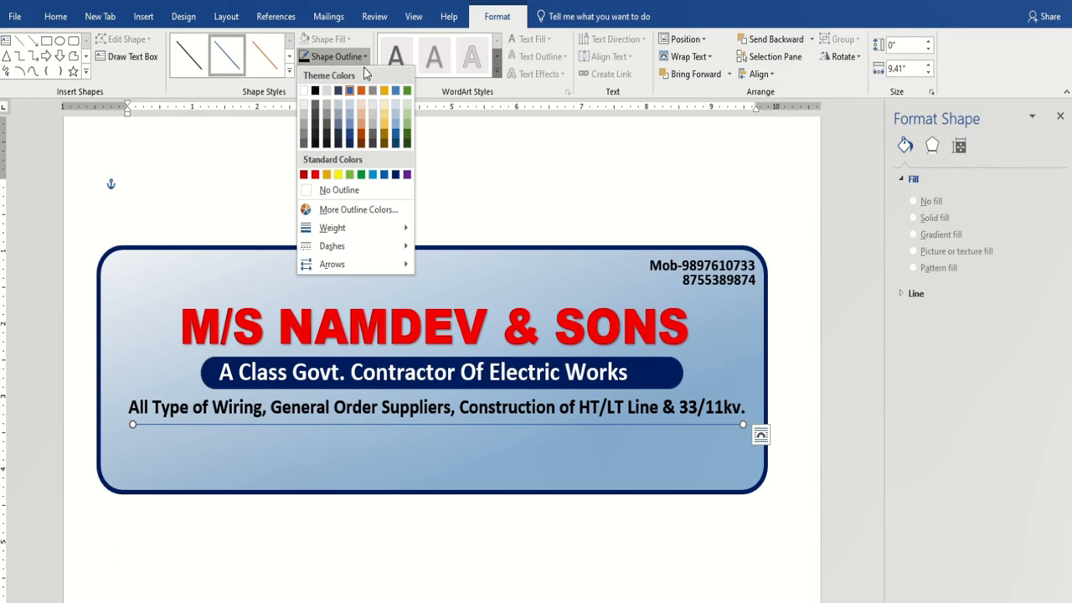
{"action": "mouse_move", "coordinate": [368, 228]}
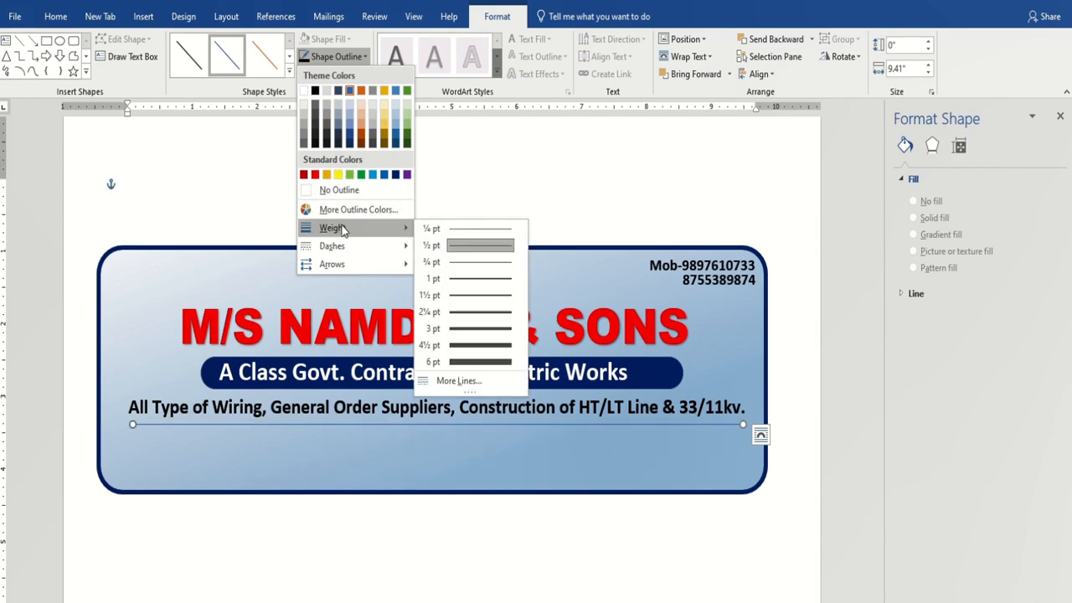
{"action": "left_click", "coordinate": [468, 328]}
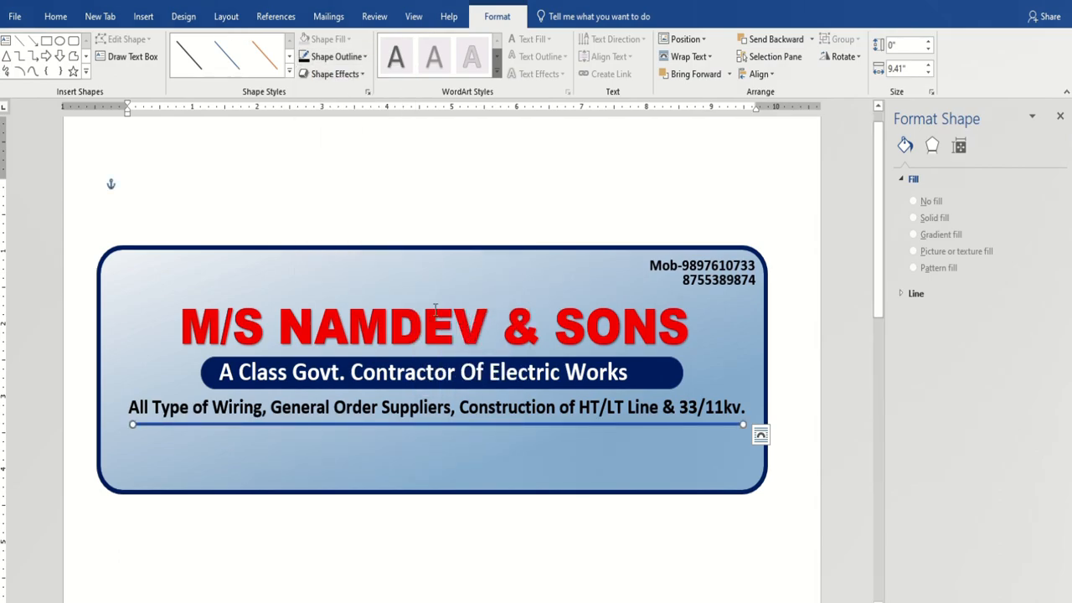
{"action": "left_click", "coordinate": [335, 56]}
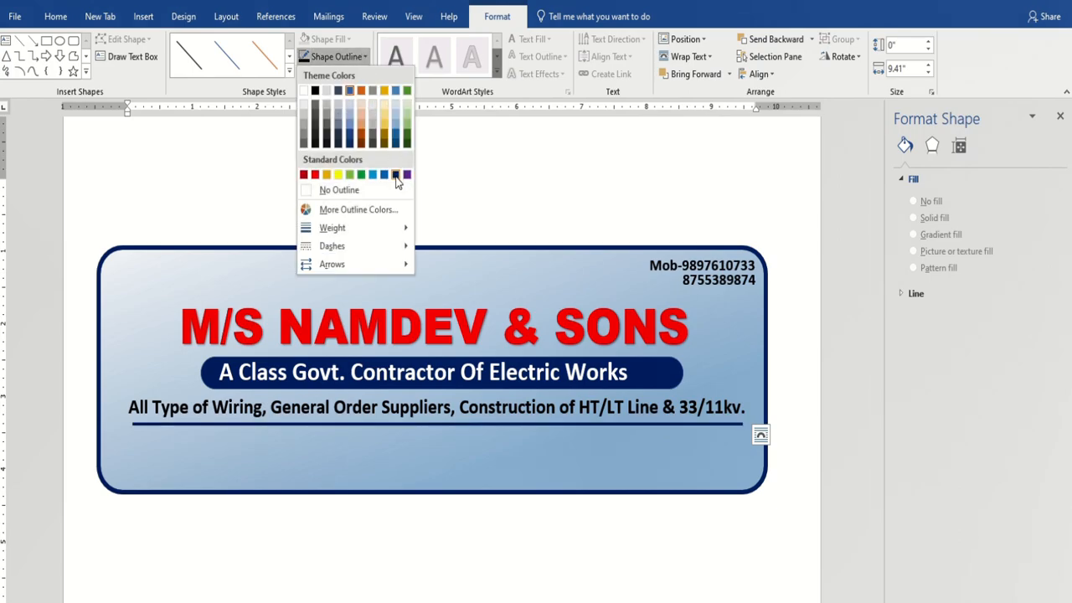
{"action": "left_click", "coordinate": [397, 175]}
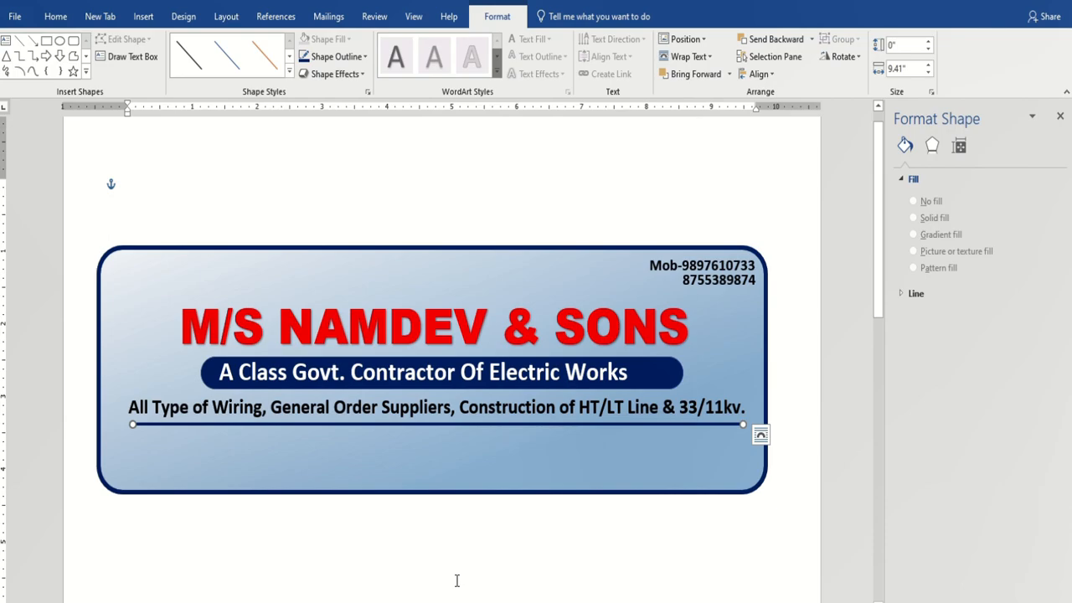
{"action": "left_click", "coordinate": [315, 408]}
Copy the services text box to a spot below the divider line.
{"action": "left_click", "coordinate": [197, 393]}
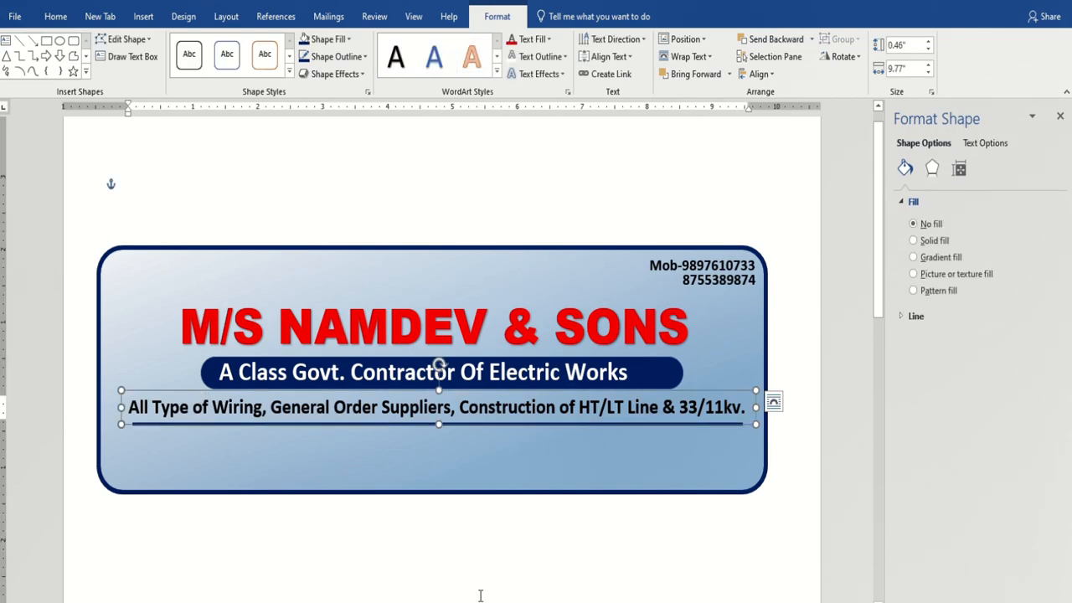
{"action": "left_click_drag", "start_coordinate": [439, 366], "coordinate": [449, 407]}
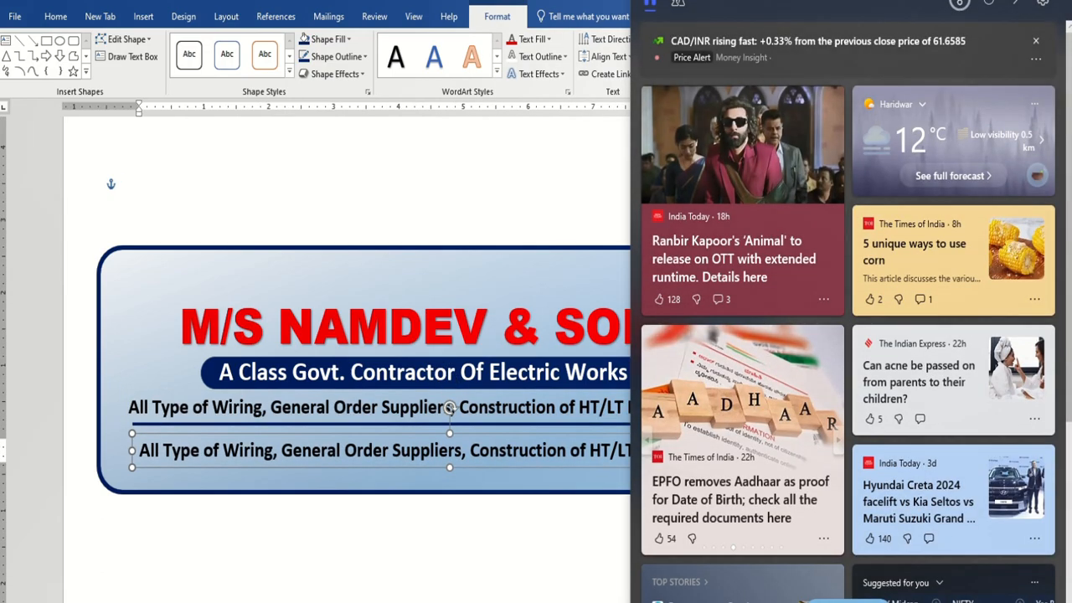
{"action": "left_click", "coordinate": [330, 586]}
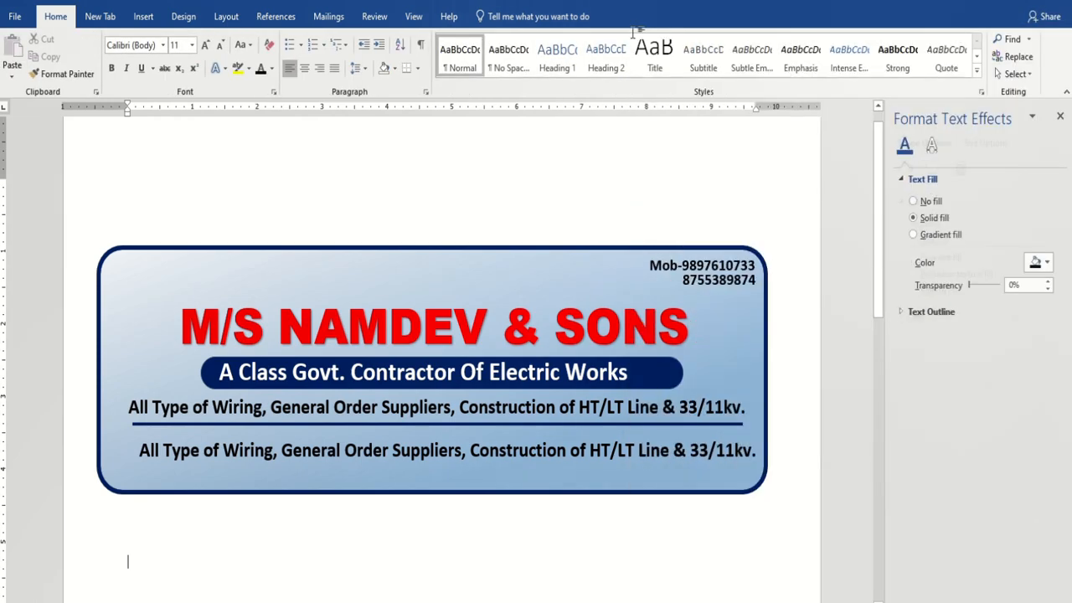
Replace the copied line's text with the postal address line.
{"action": "left_click", "coordinate": [240, 449]}
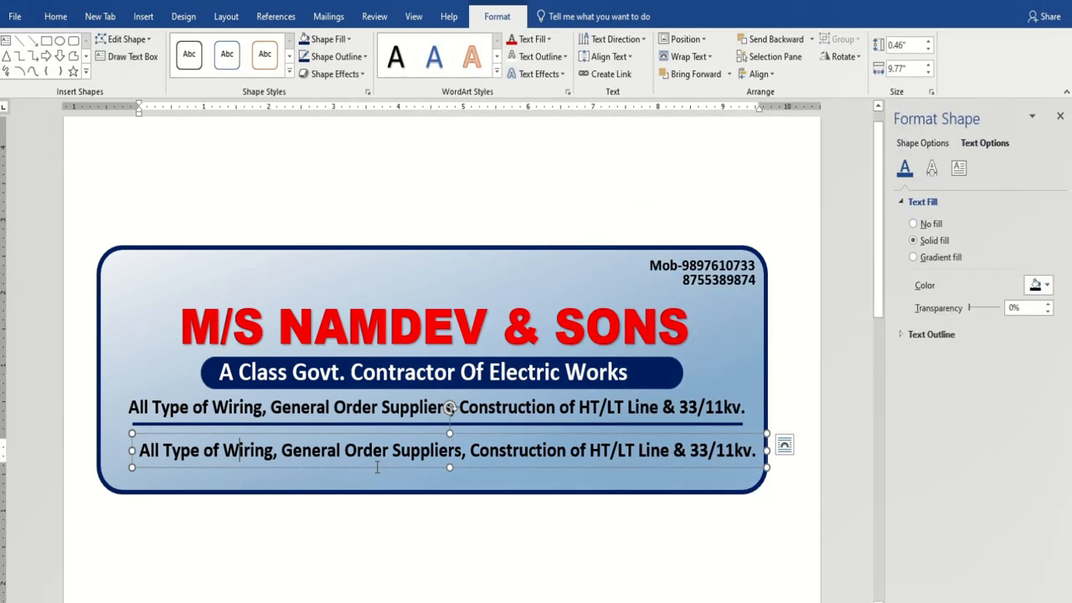
{"action": "left_click_drag", "start_coordinate": [137, 451], "coordinate": [813, 462]}
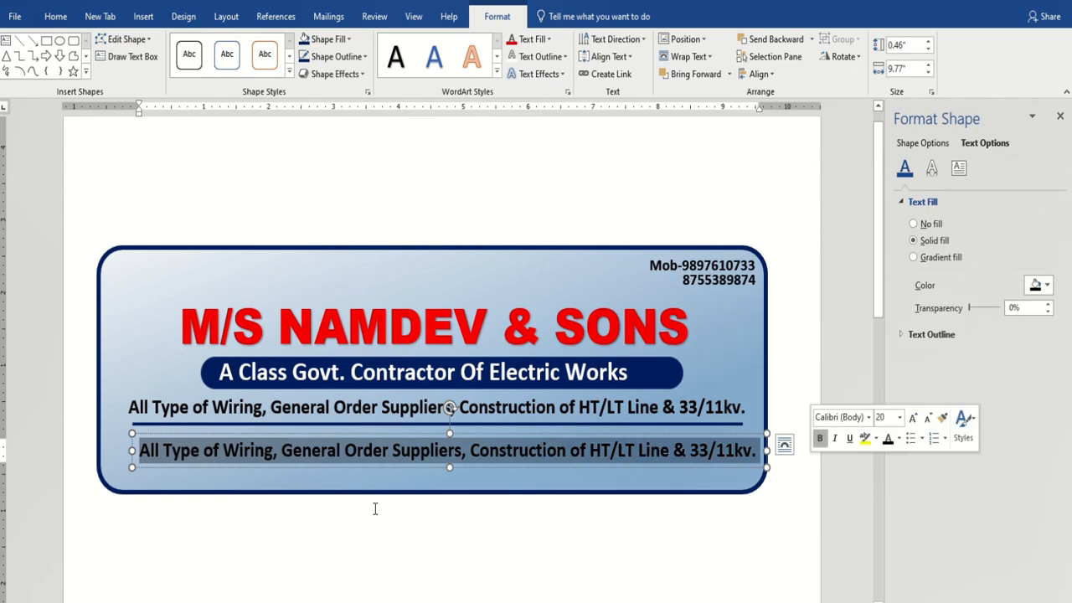
{"action": "mouse_move", "coordinate": [437, 602]}
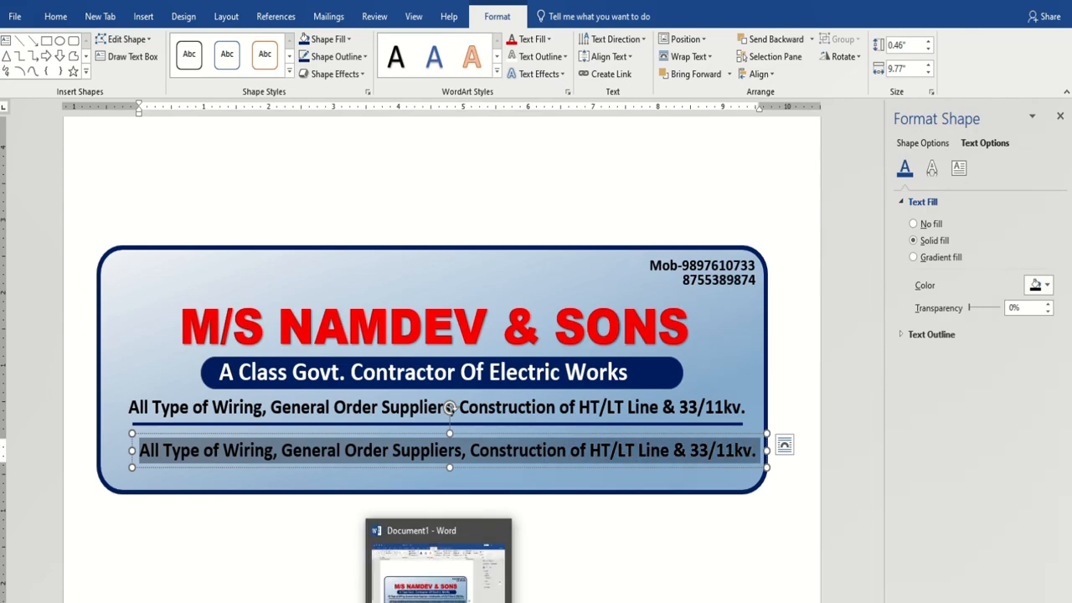
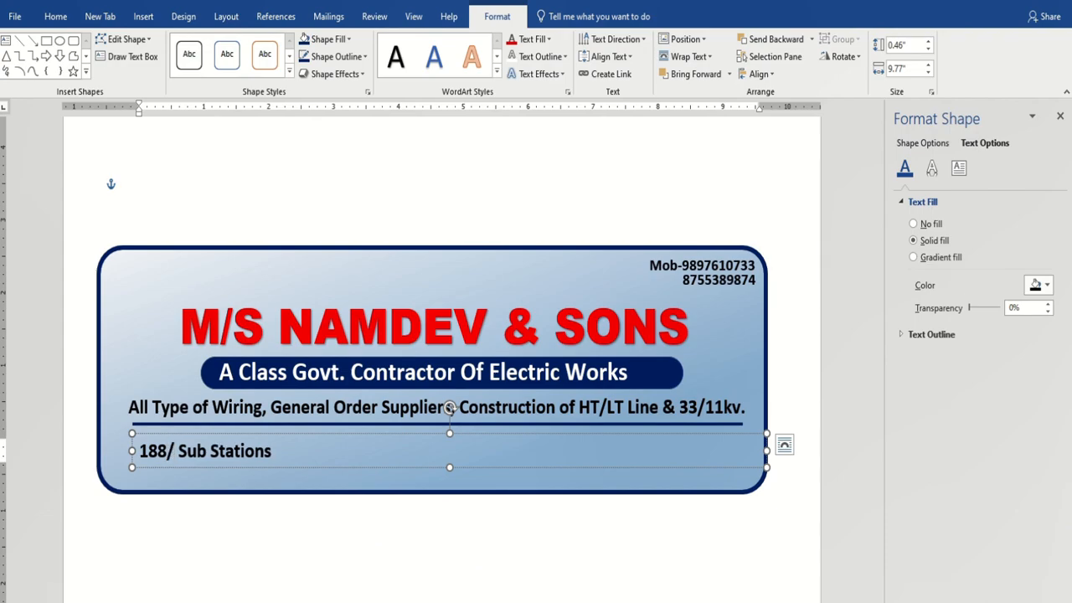
{"action": "mouse_move", "coordinate": [452, 5]}
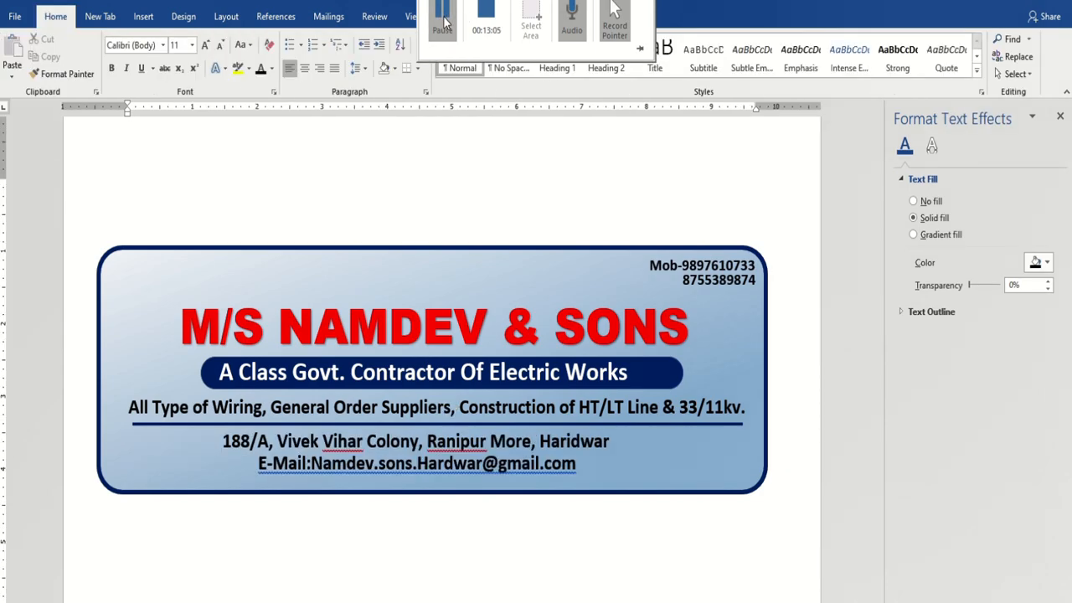
Apply a white text outline to the heading text box from the Shape Format tab.
{"action": "left_click", "coordinate": [440, 329]}
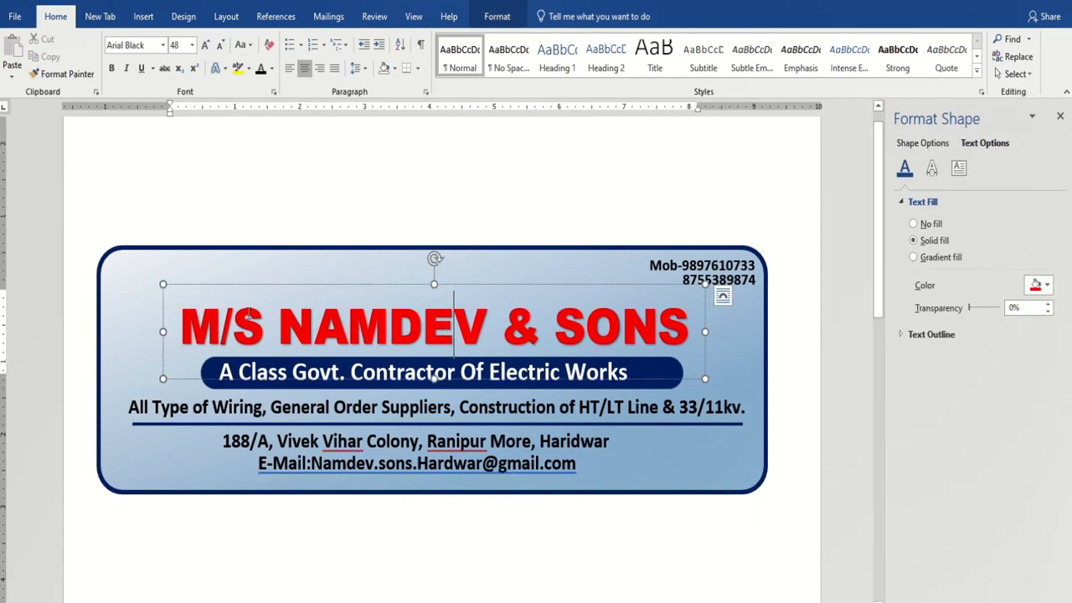
{"action": "left_click", "coordinate": [497, 17]}
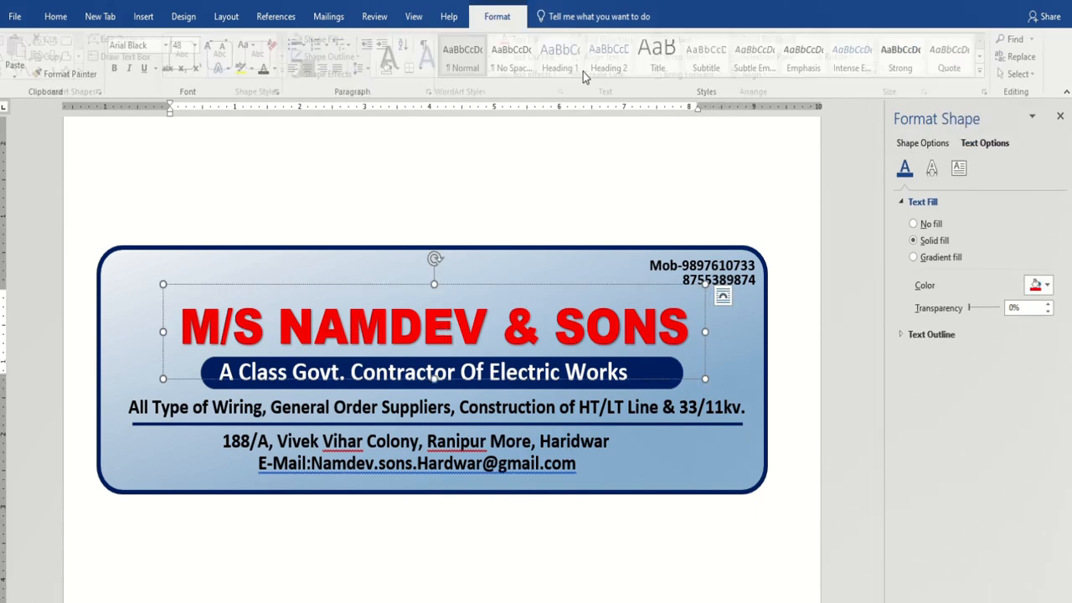
{"action": "left_click", "coordinate": [540, 56]}
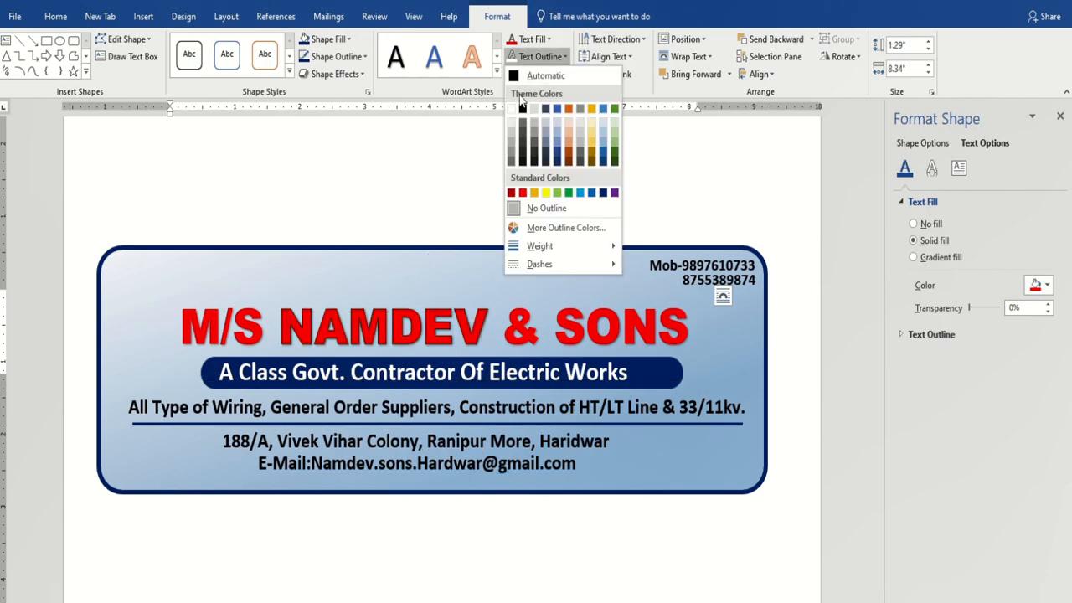
{"action": "left_click", "coordinate": [511, 110]}
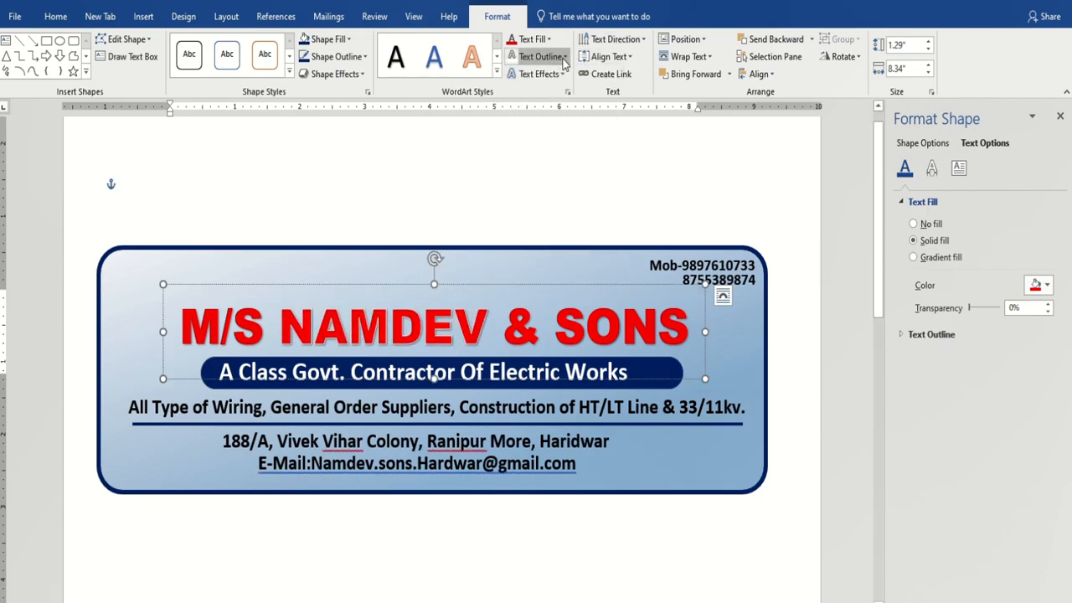
{"action": "left_click", "coordinate": [566, 57]}
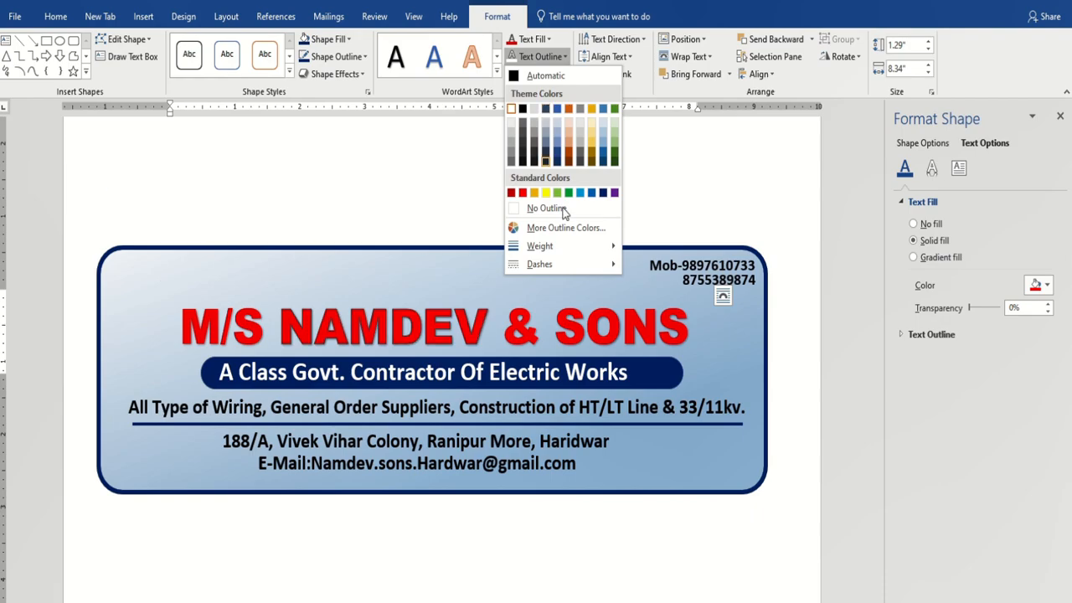
{"action": "left_click", "coordinate": [545, 329]}
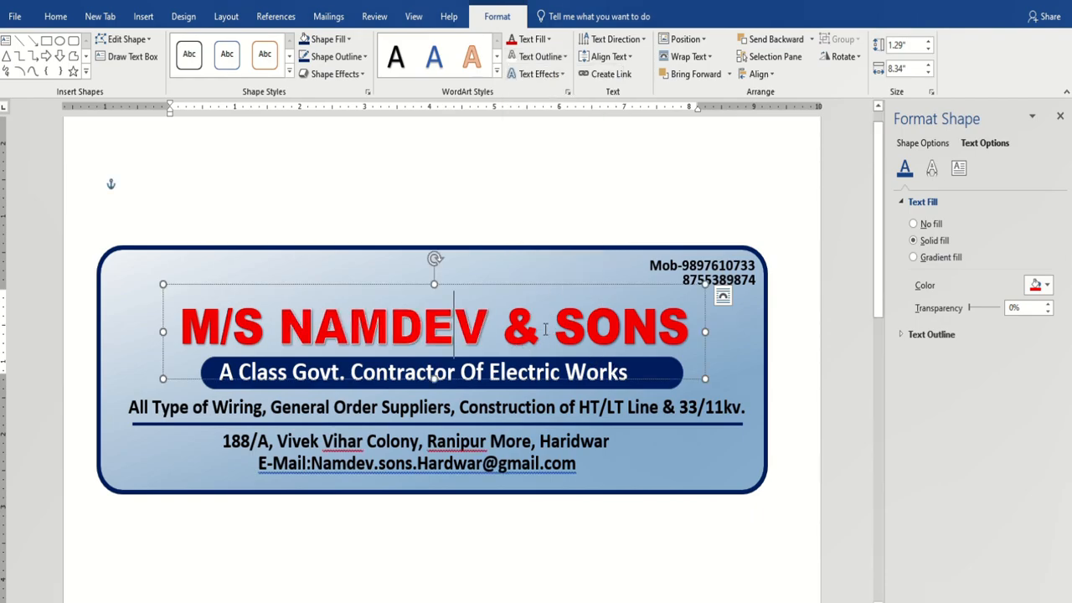
Select the whole M/S NAMDEV & SONS heading, apply a white text outline, and set its weight.
{"action": "left_click_drag", "start_coordinate": [210, 328], "coordinate": [639, 331]}
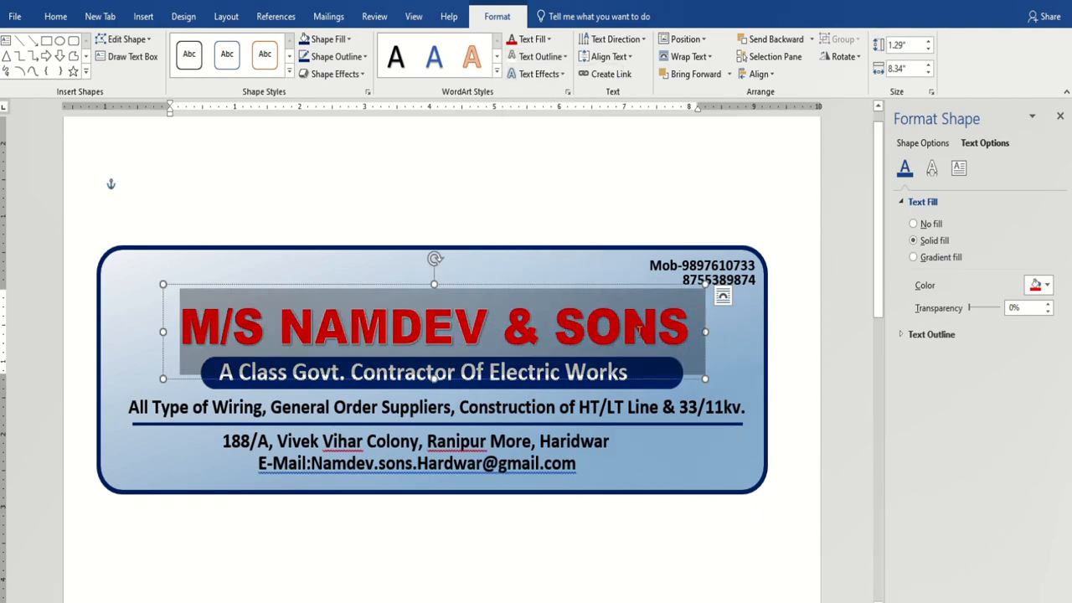
{"action": "left_click", "coordinate": [565, 59]}
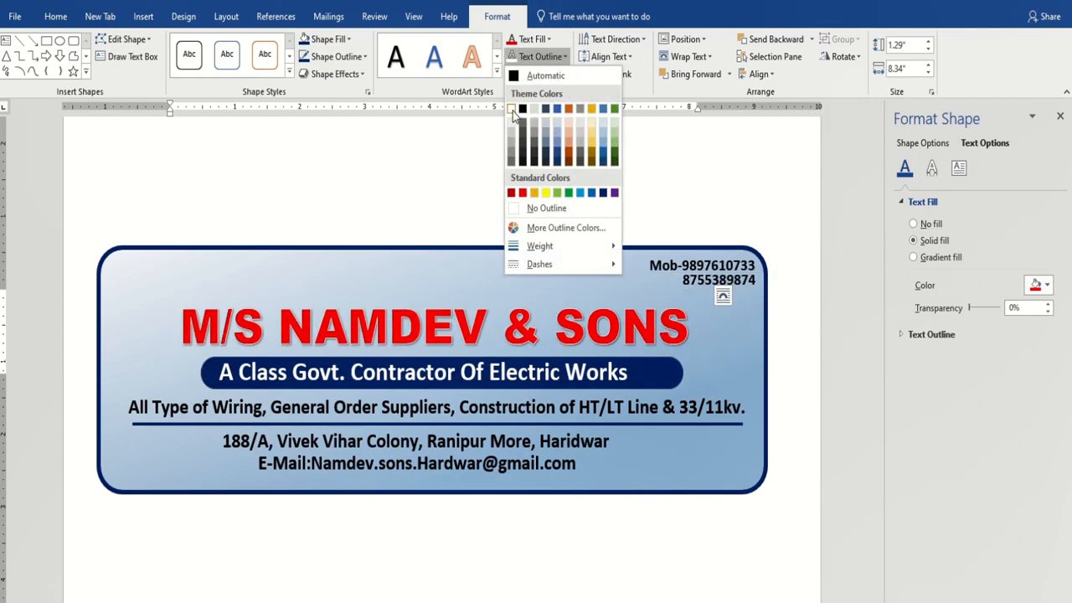
{"action": "left_click", "coordinate": [514, 114]}
{"action": "left_click", "coordinate": [564, 56]}
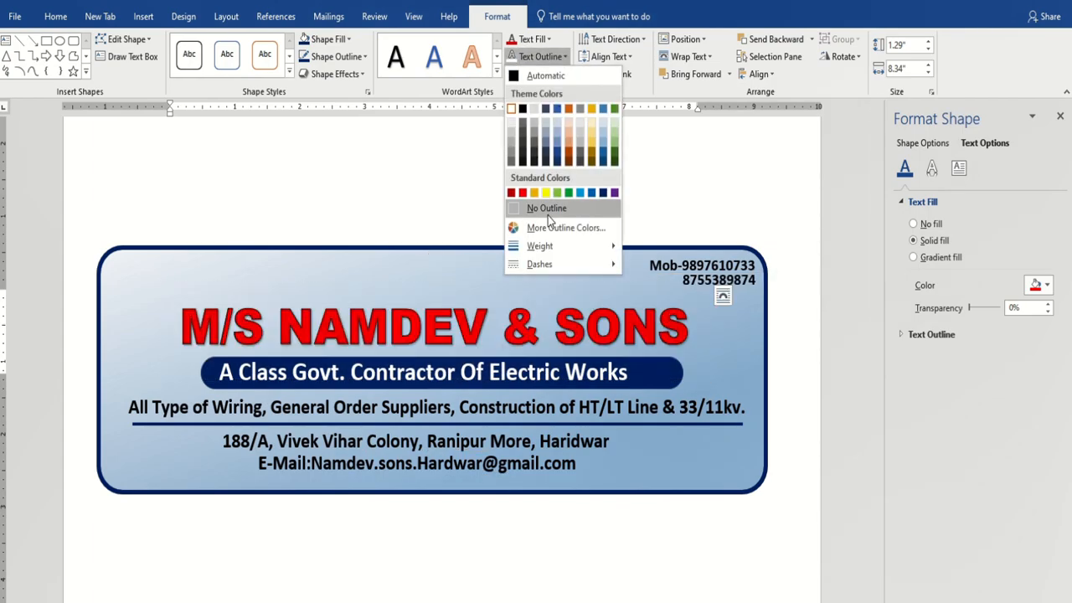
{"action": "mouse_move", "coordinate": [548, 246]}
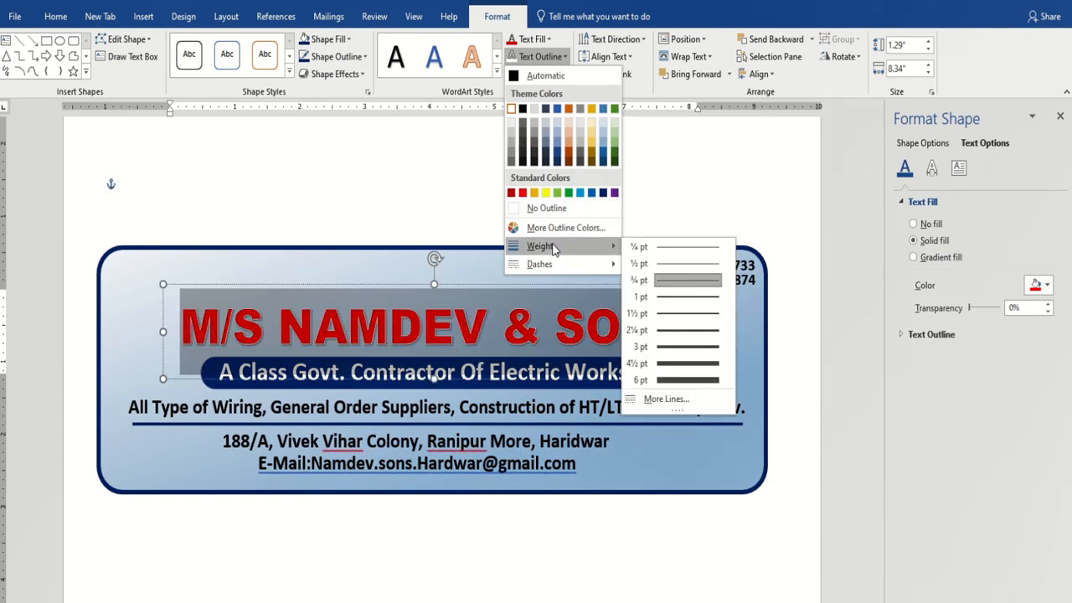
{"action": "left_click", "coordinate": [676, 324]}
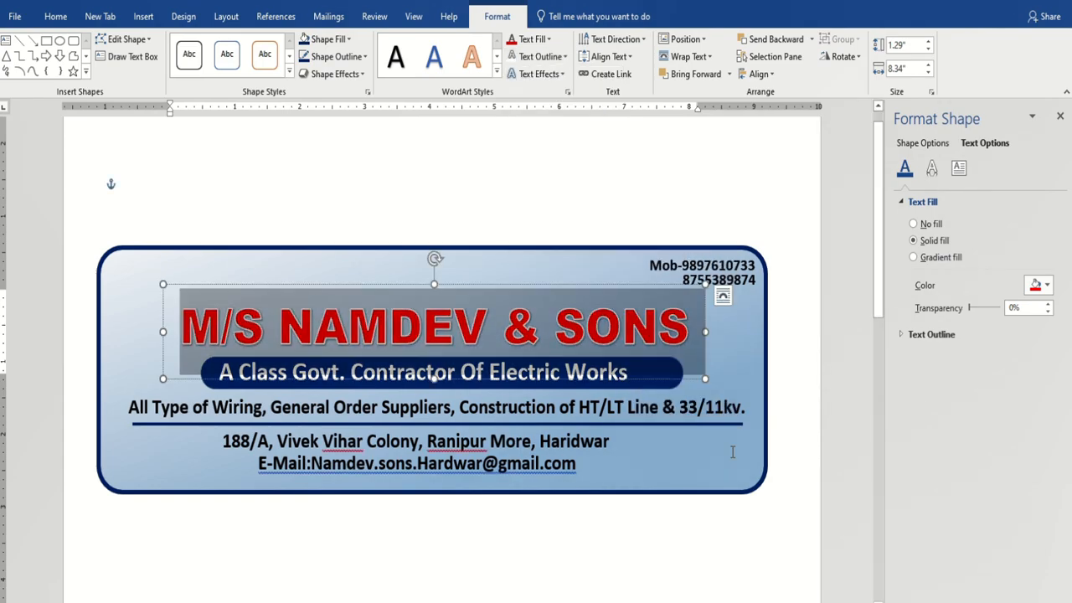
{"action": "left_click", "coordinate": [718, 582]}
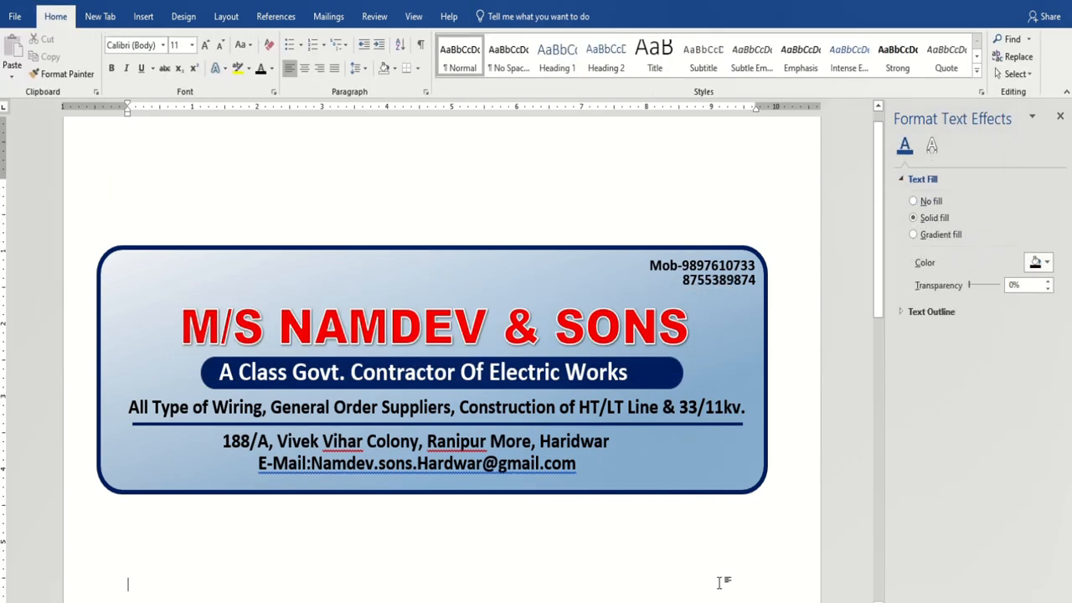